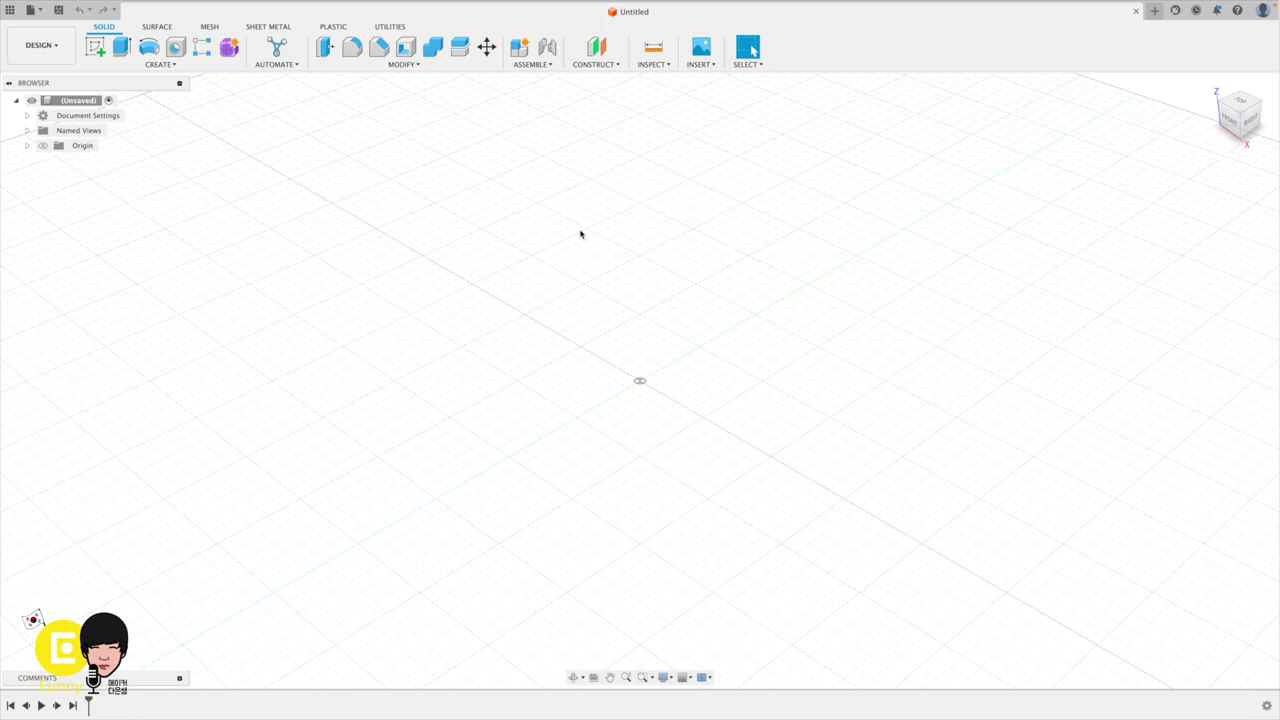
# Sketch two center-diameter circles at the origin on the XY plane.
pyautogui.click(99, 49)
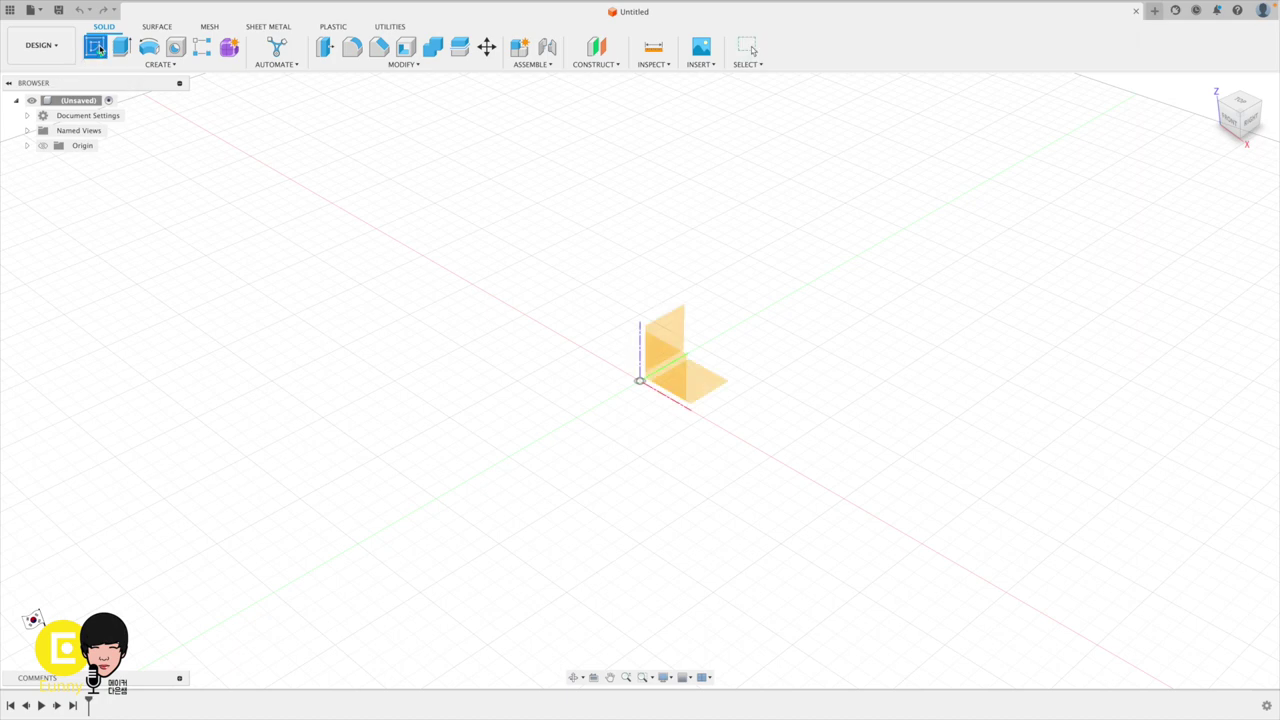
pyautogui.click(703, 383)
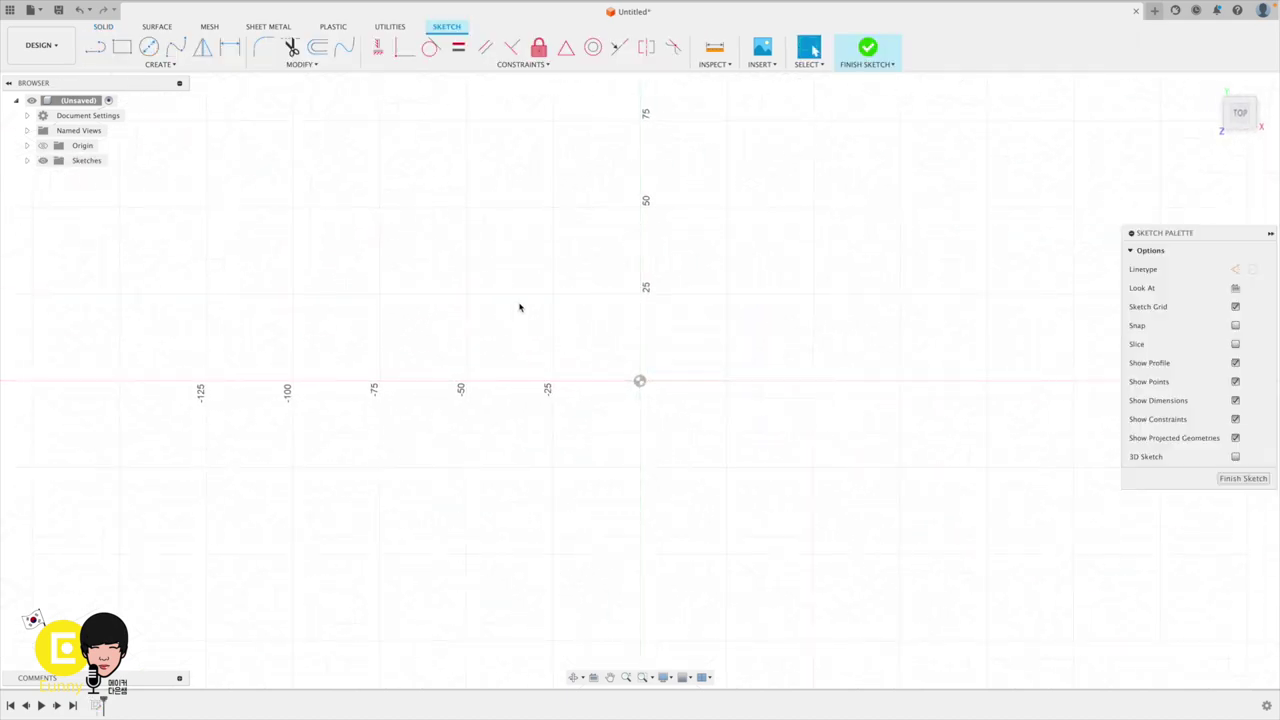
pyautogui.click(148, 47)
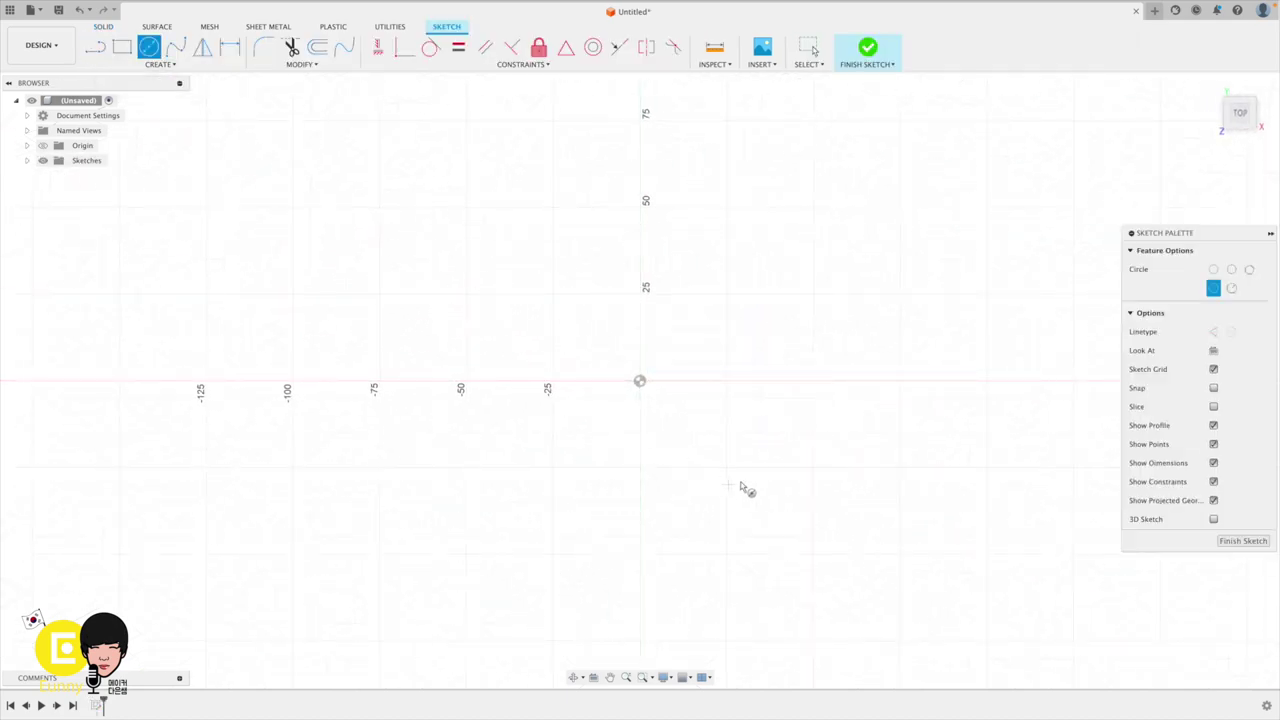
pyautogui.click(640, 381)
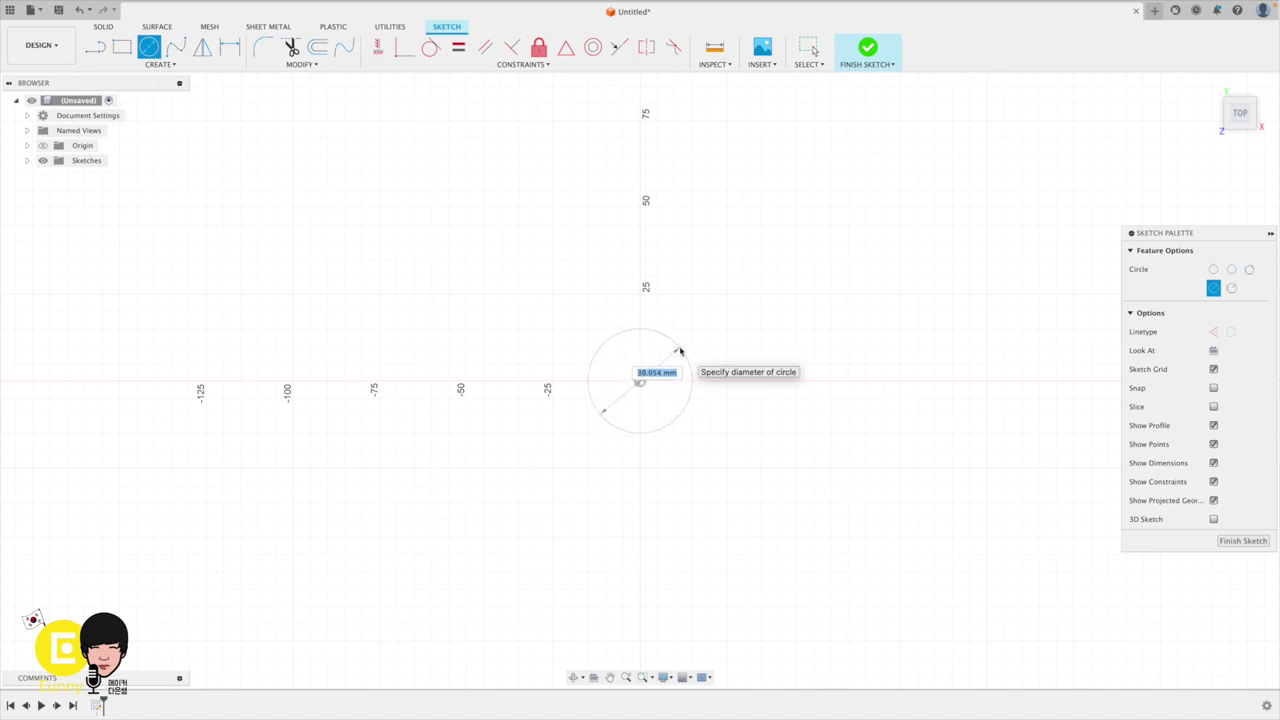
pyautogui.click(680, 350)
pyautogui.click(640, 381)
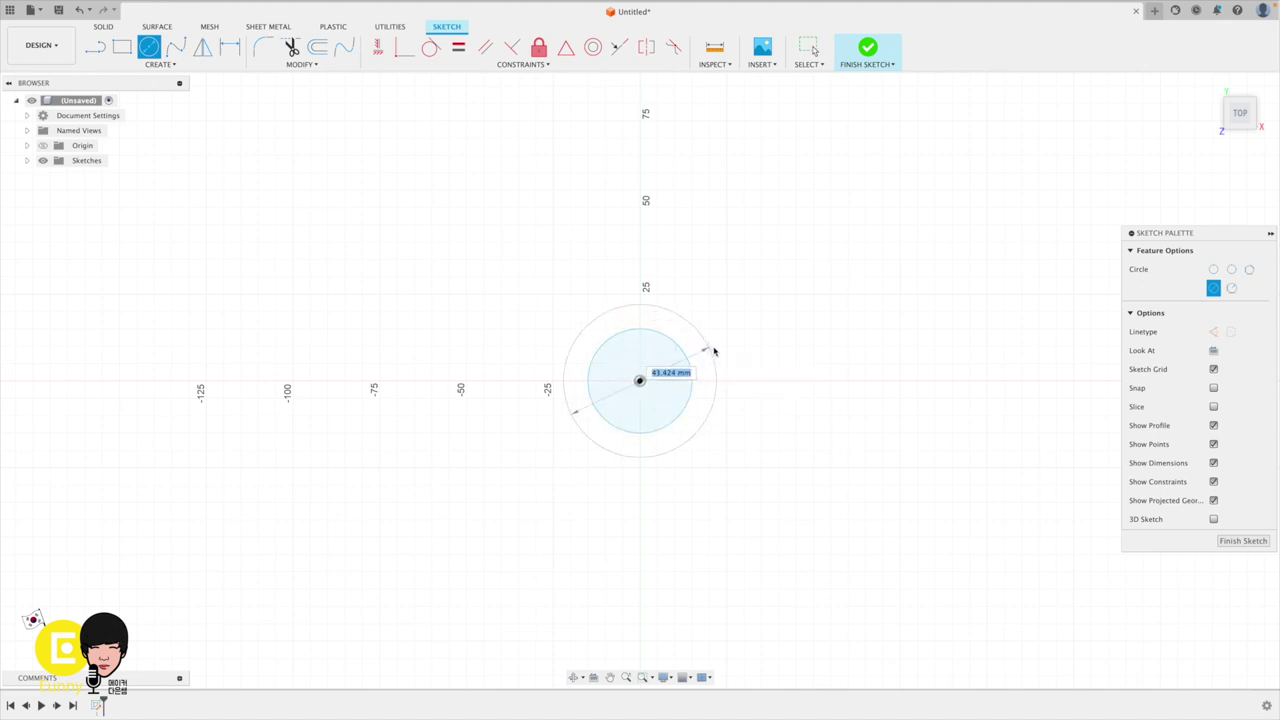
pyautogui.click(722, 348)
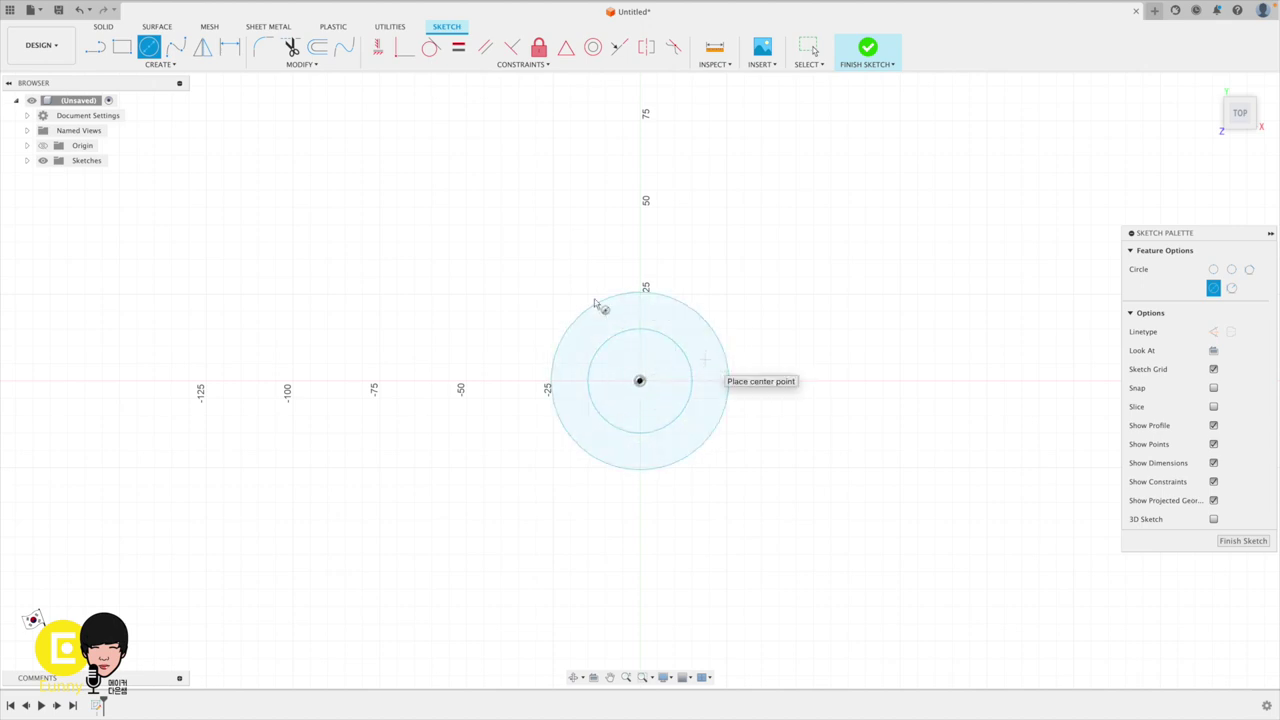
# Dimension the inner circle Ø20 mm and the outer circle Ø30 mm, then finish the sketch.
pyautogui.click(229, 50)
pyautogui.click(690, 398)
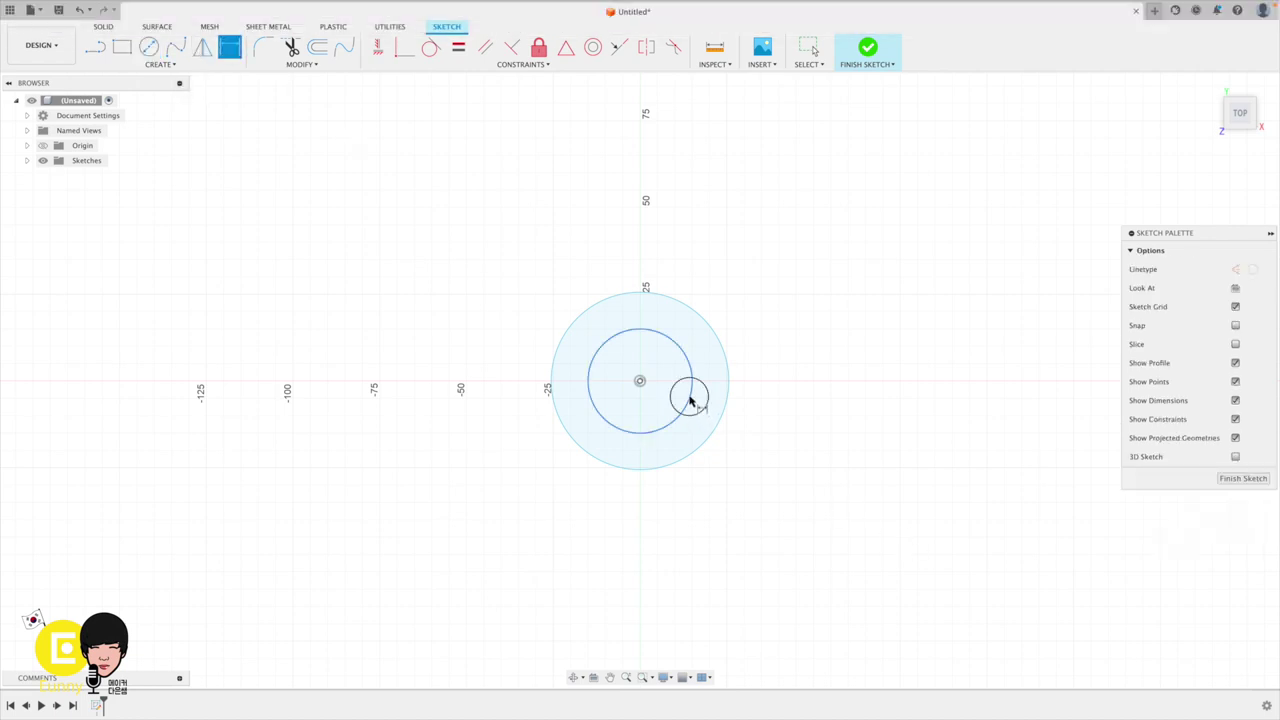
pyautogui.click(803, 393)
pyautogui.write('20')
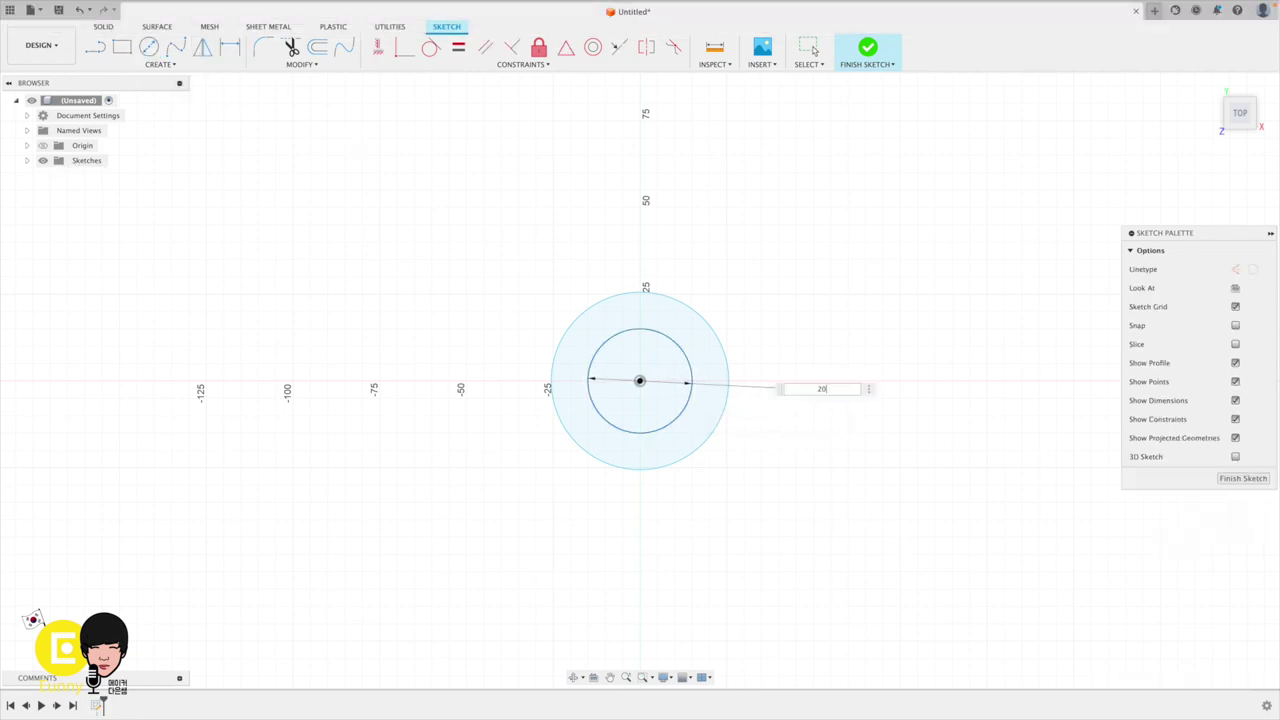
pyautogui.press('Return')
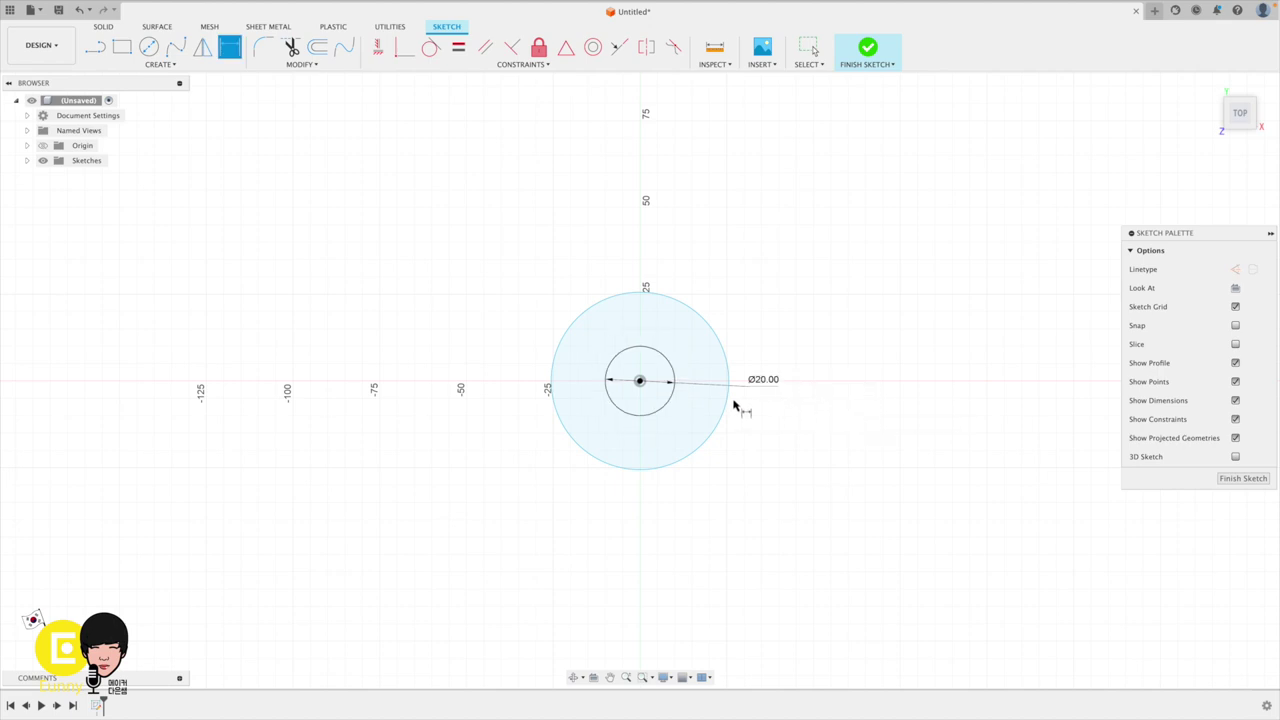
pyautogui.click(729, 403)
pyautogui.click(766, 413)
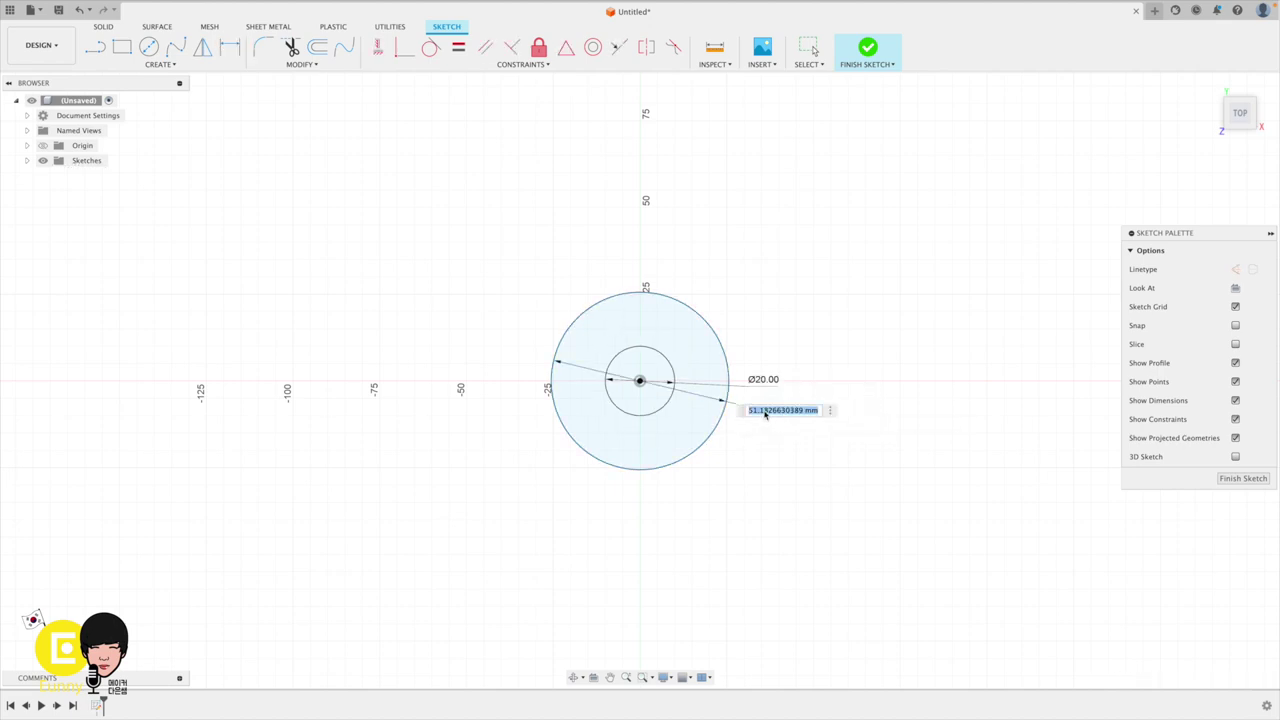
pyautogui.write('30')
pyautogui.press('Return')
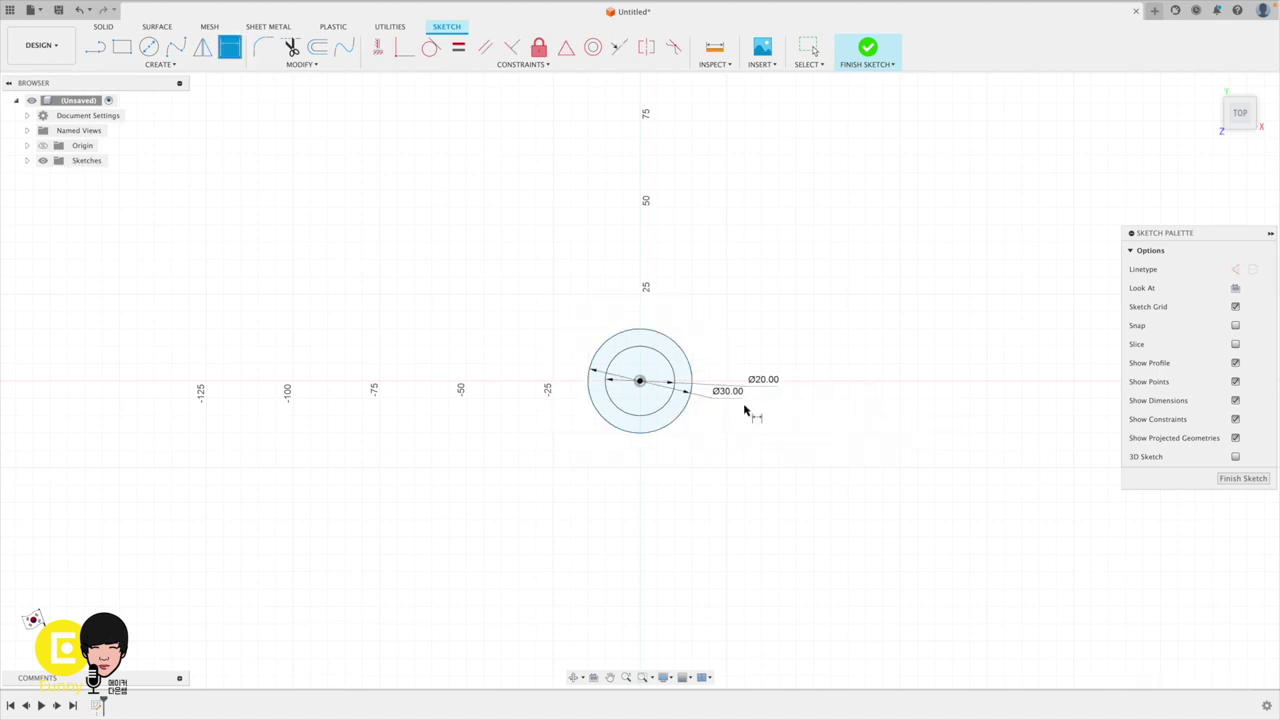
pyautogui.click(868, 47)
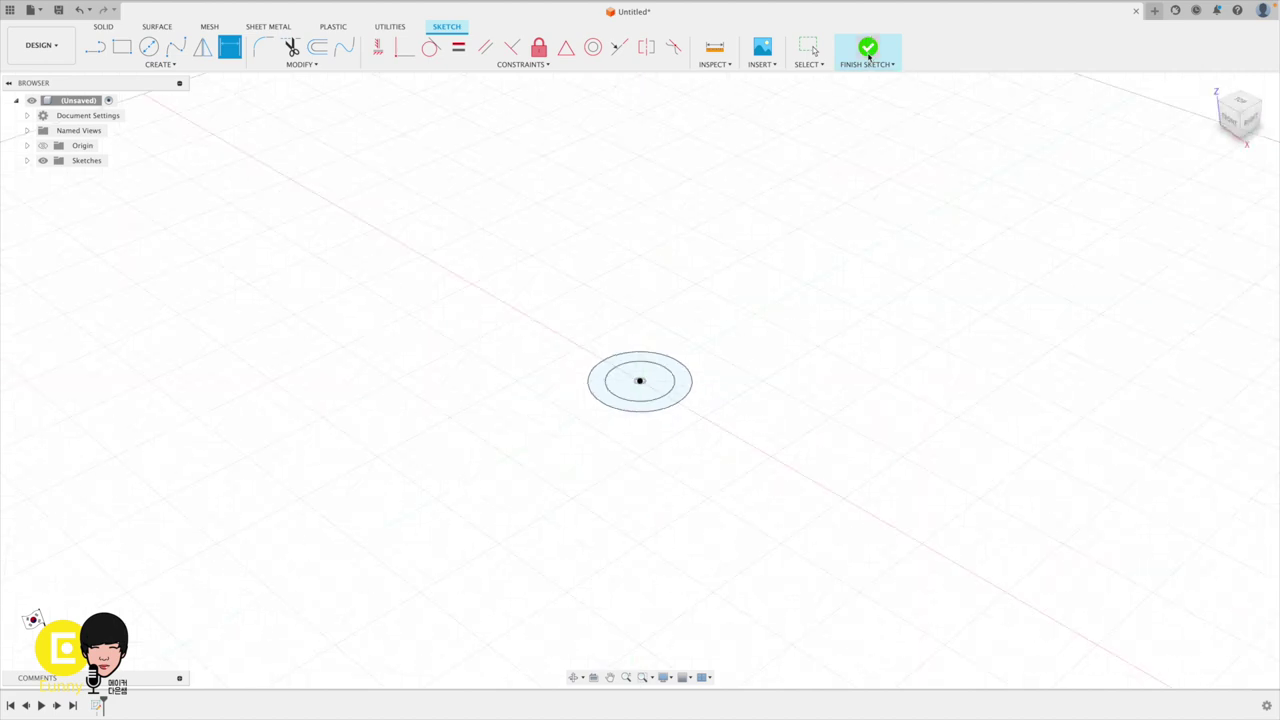
# Extrude the inner Ø20 circle 30 mm into a cylinder and make Sketch1 visible again.
pyautogui.scroll(1, 716, 338)
pyautogui.scroll(2, 714, 342)
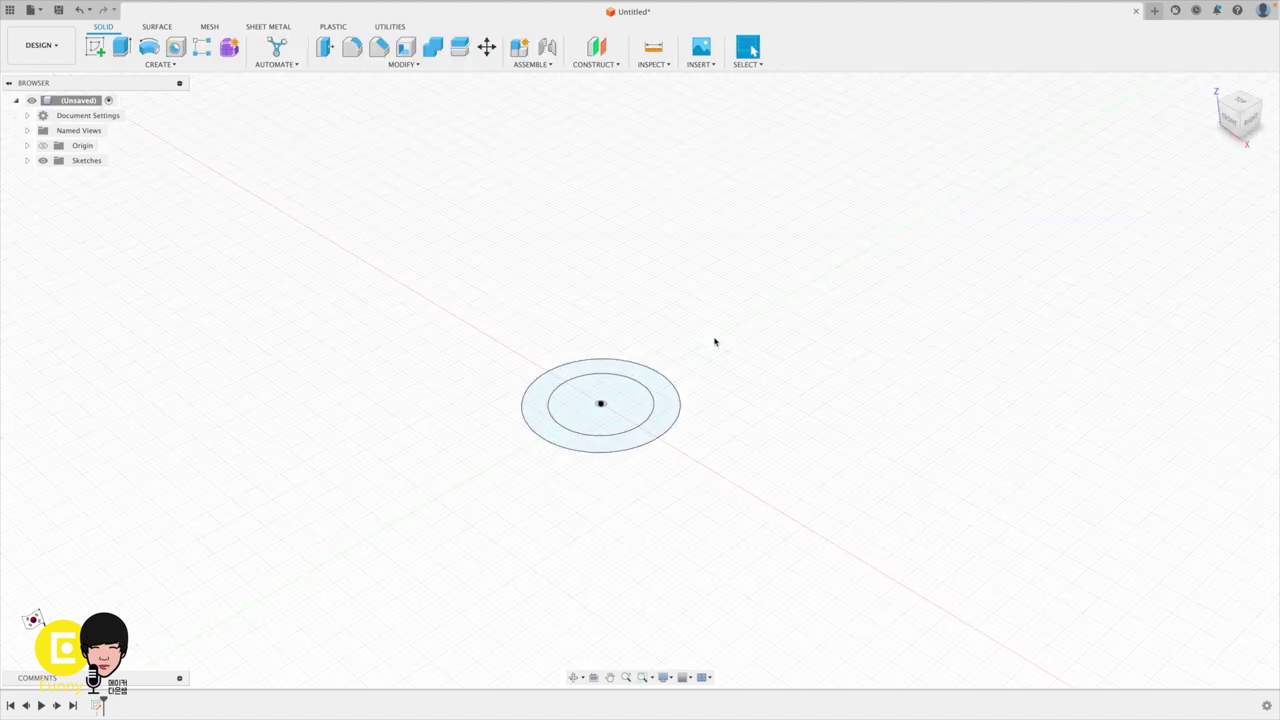
pyautogui.click(124, 55)
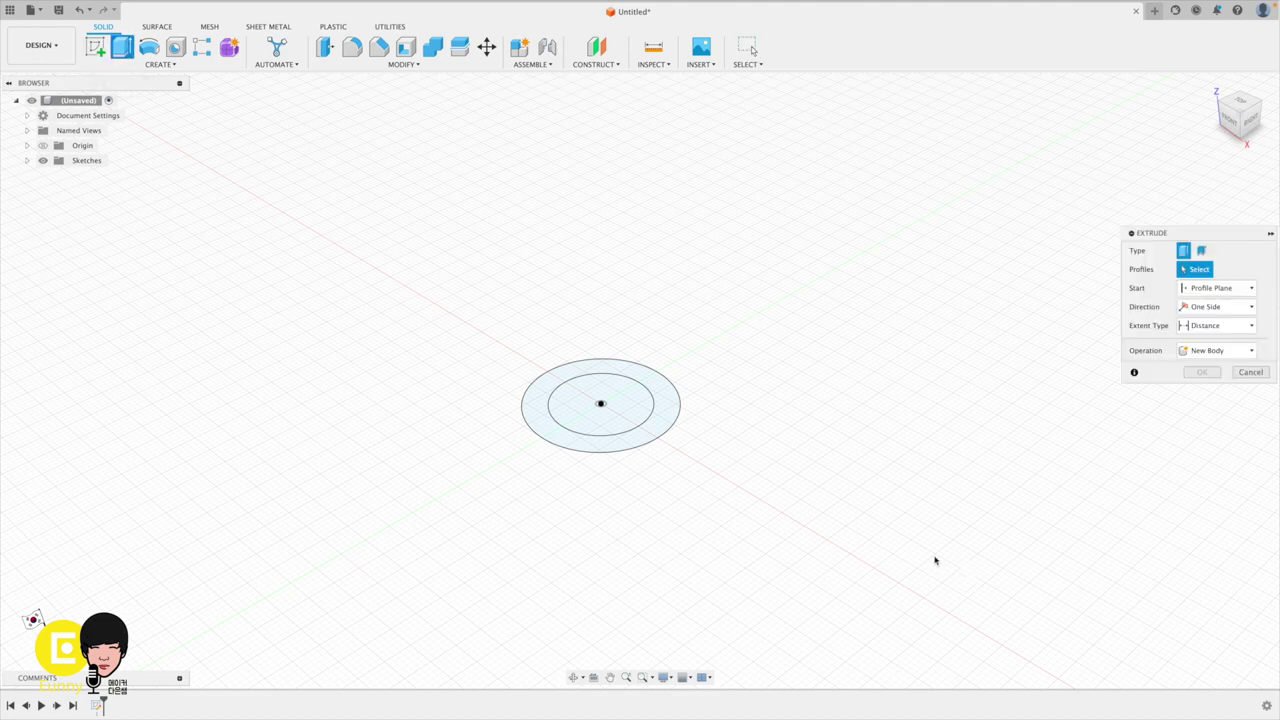
pyautogui.click(601, 400)
pyautogui.write('30')
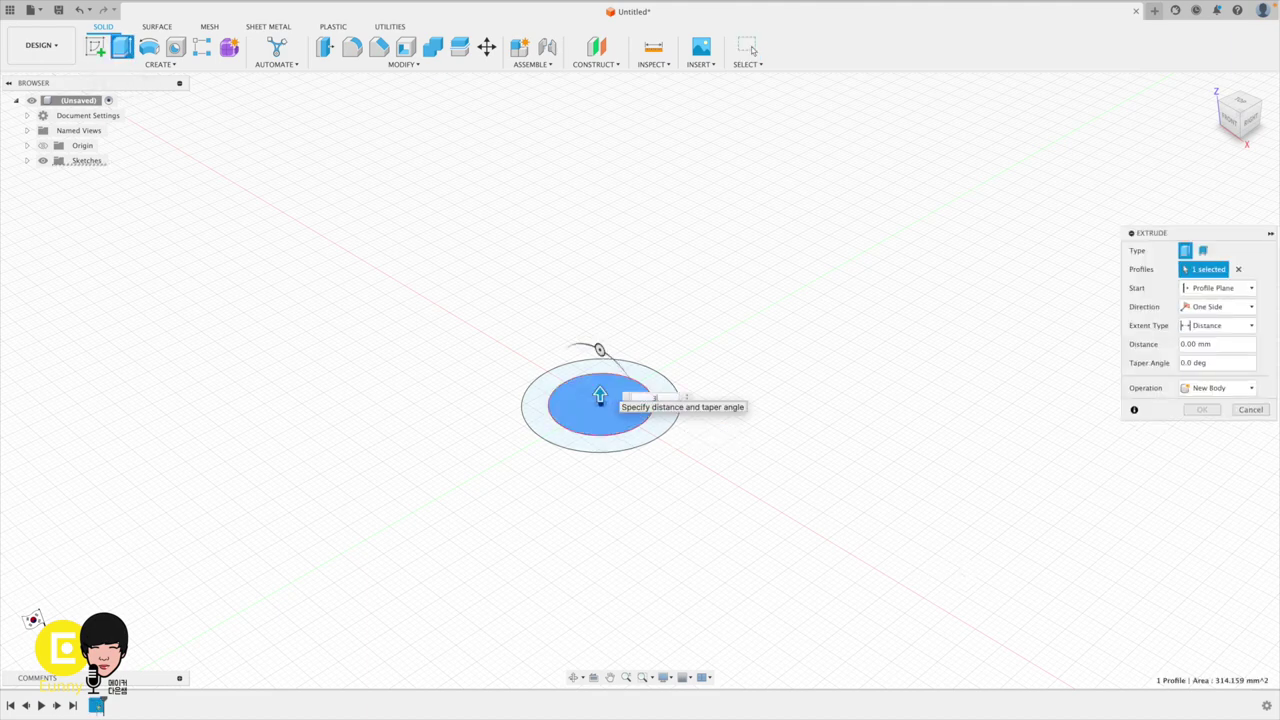
pyautogui.press('Return')
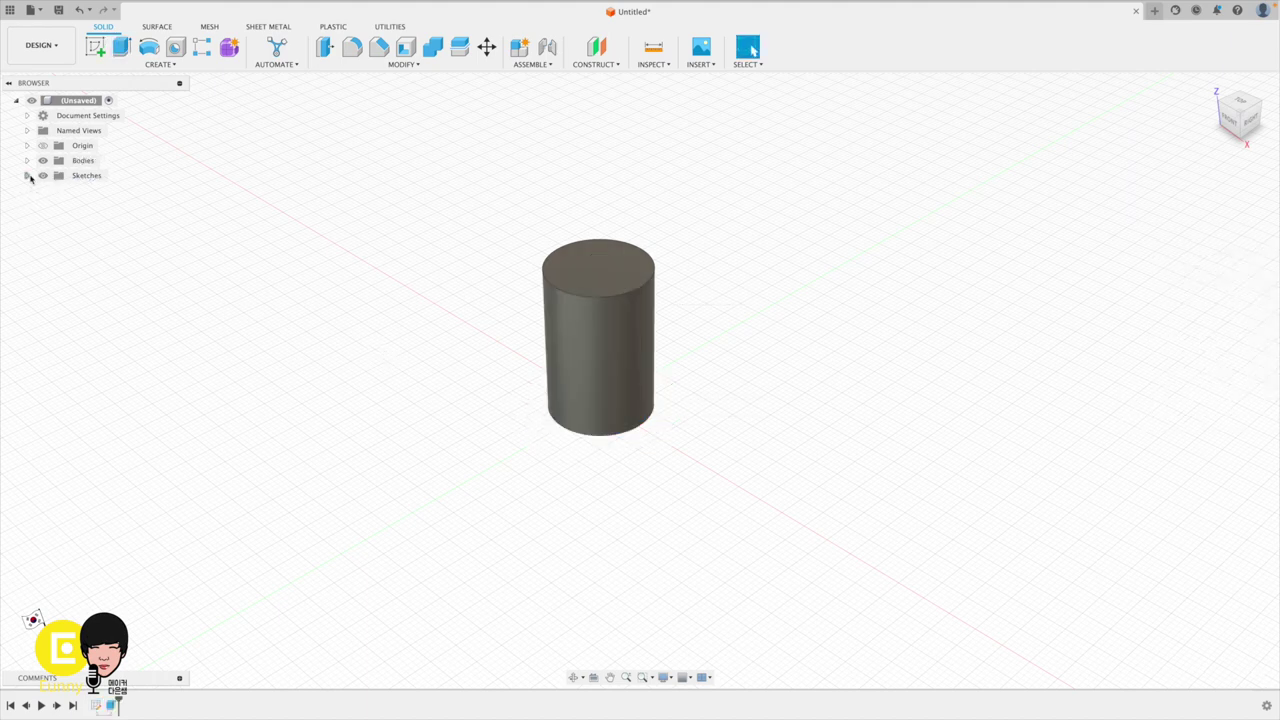
pyautogui.click(27, 175)
pyautogui.click(54, 191)
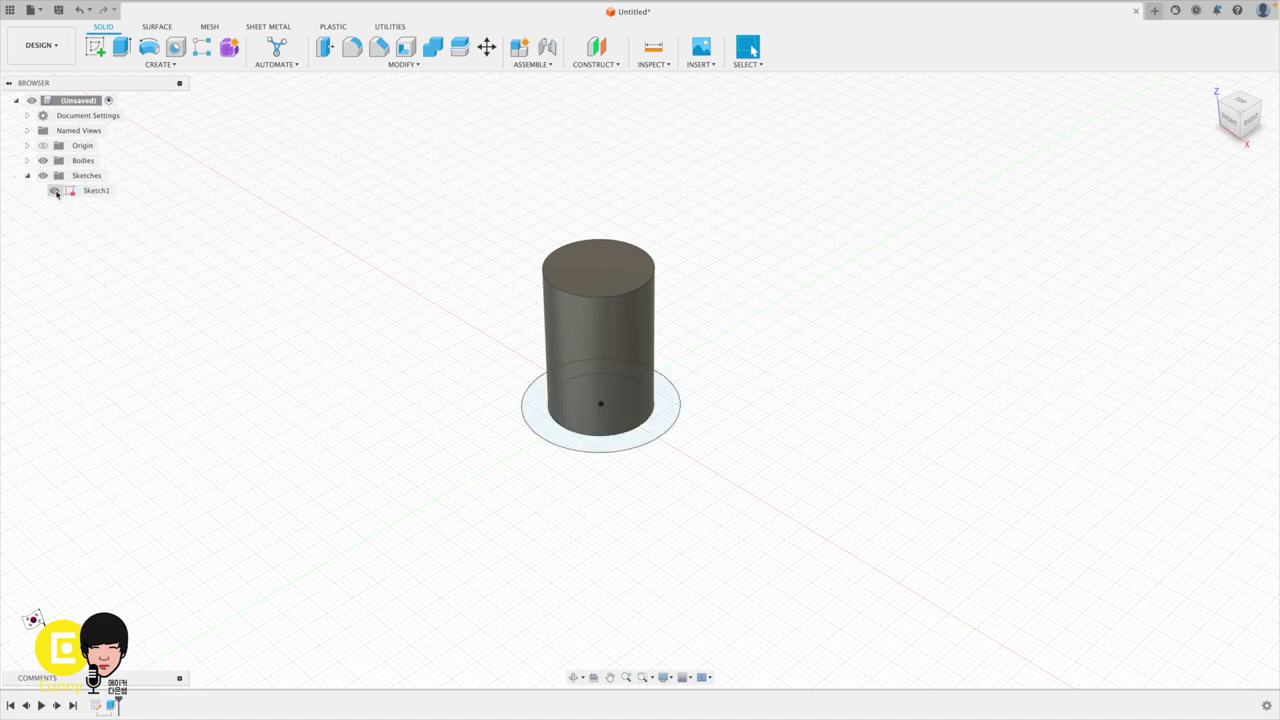
# Extrude the ring profile 20 mm with the New Body operation.
pyautogui.click(121, 47)
pyautogui.click(606, 450)
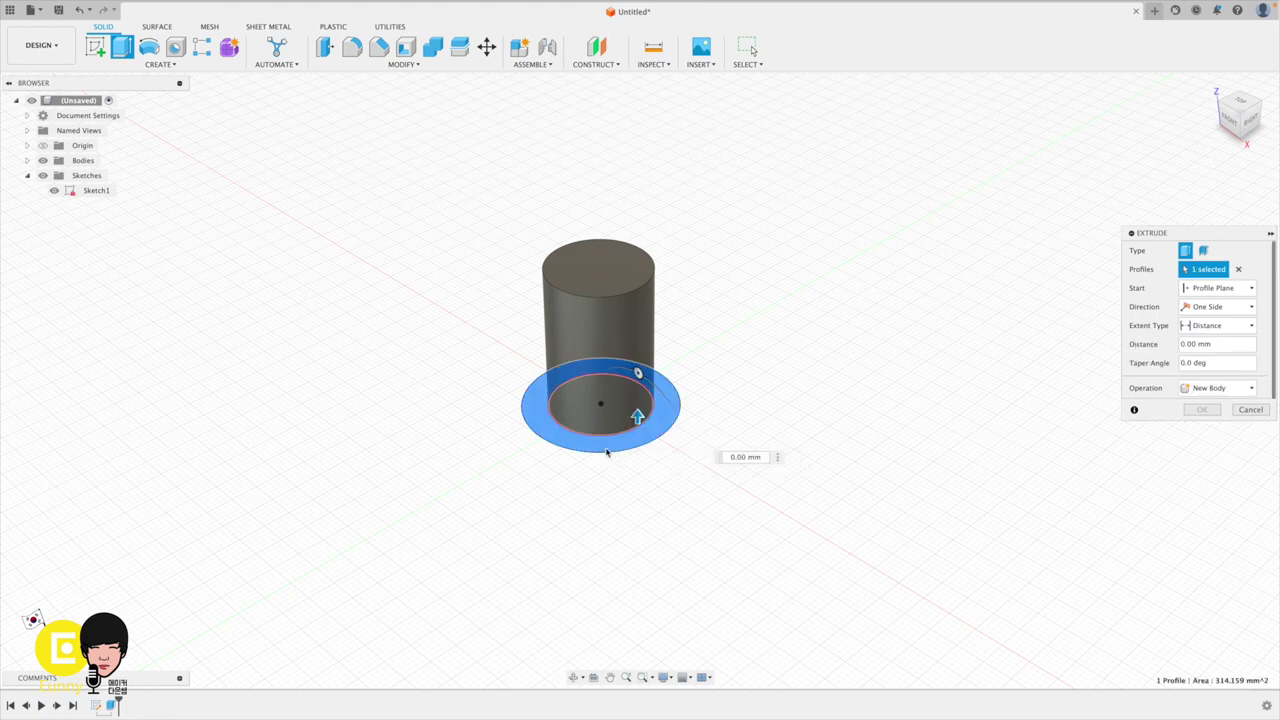
pyautogui.write('20')
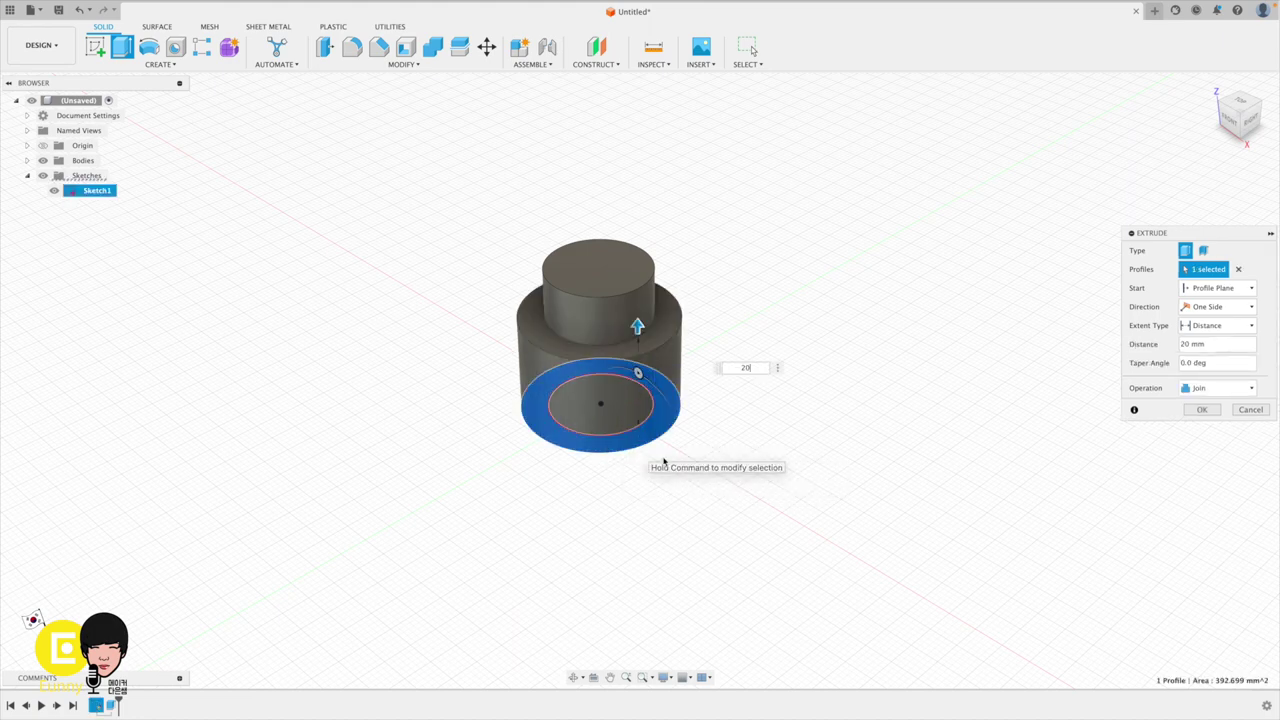
pyautogui.click(1225, 390)
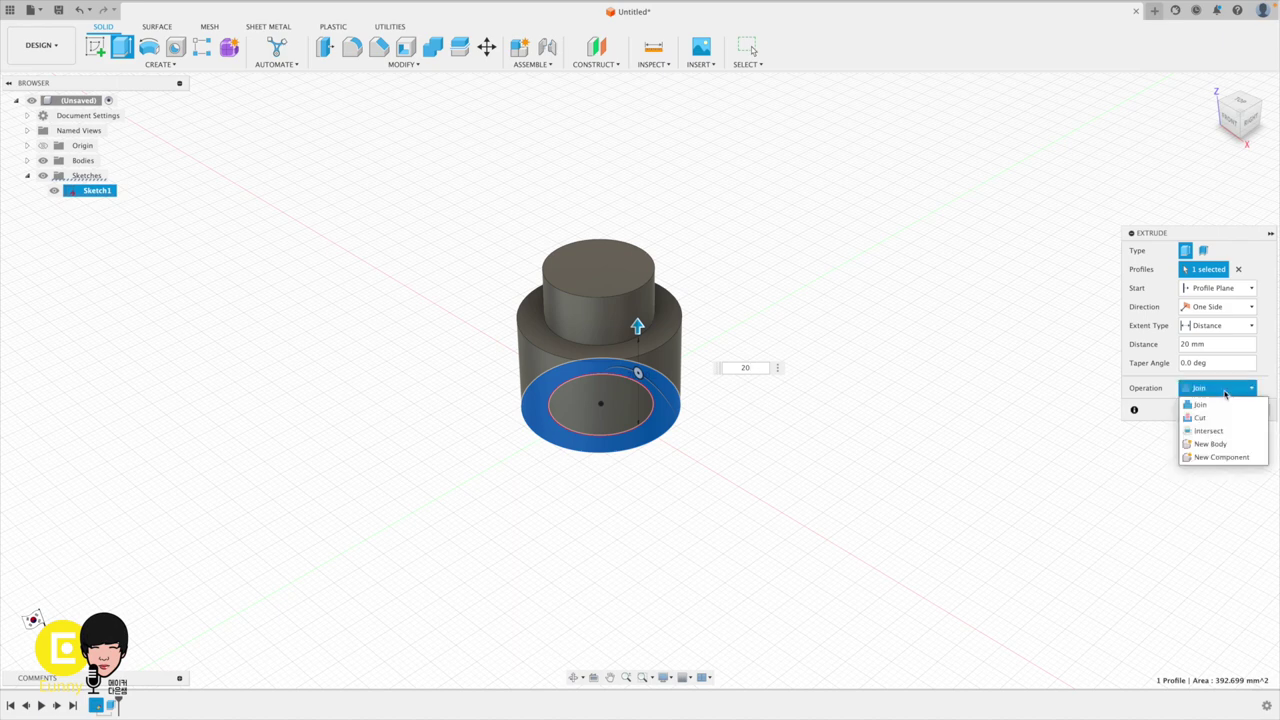
pyautogui.click(1224, 445)
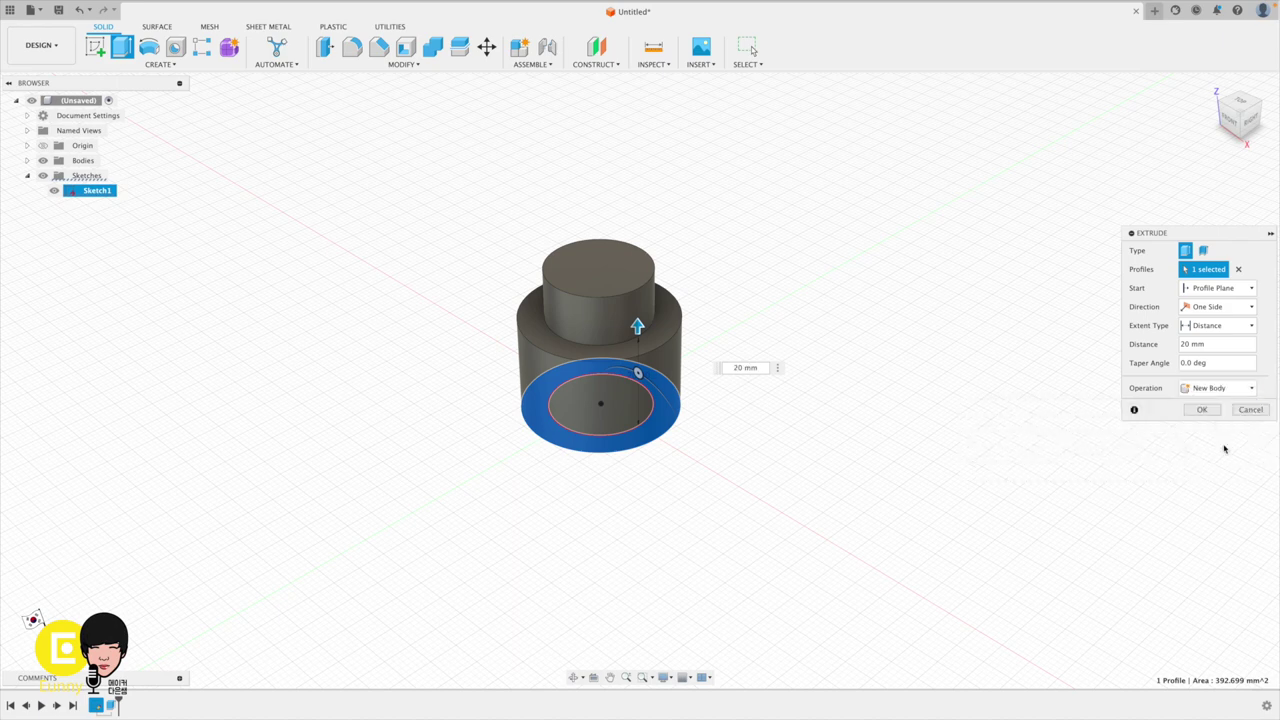
pyautogui.click(1202, 411)
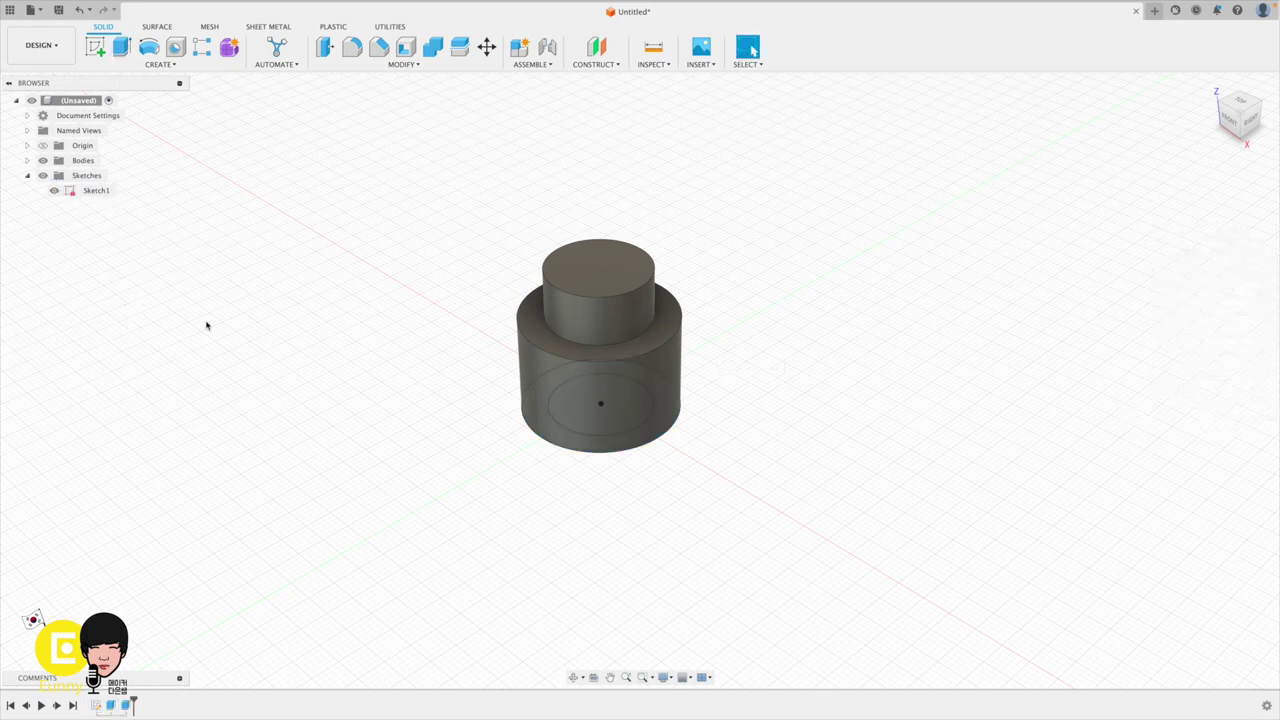
# Hide Sketch1 and toggle Body1 and Body2 visibility to inspect each body alone.
pyautogui.click(54, 190)
pyautogui.click(27, 160)
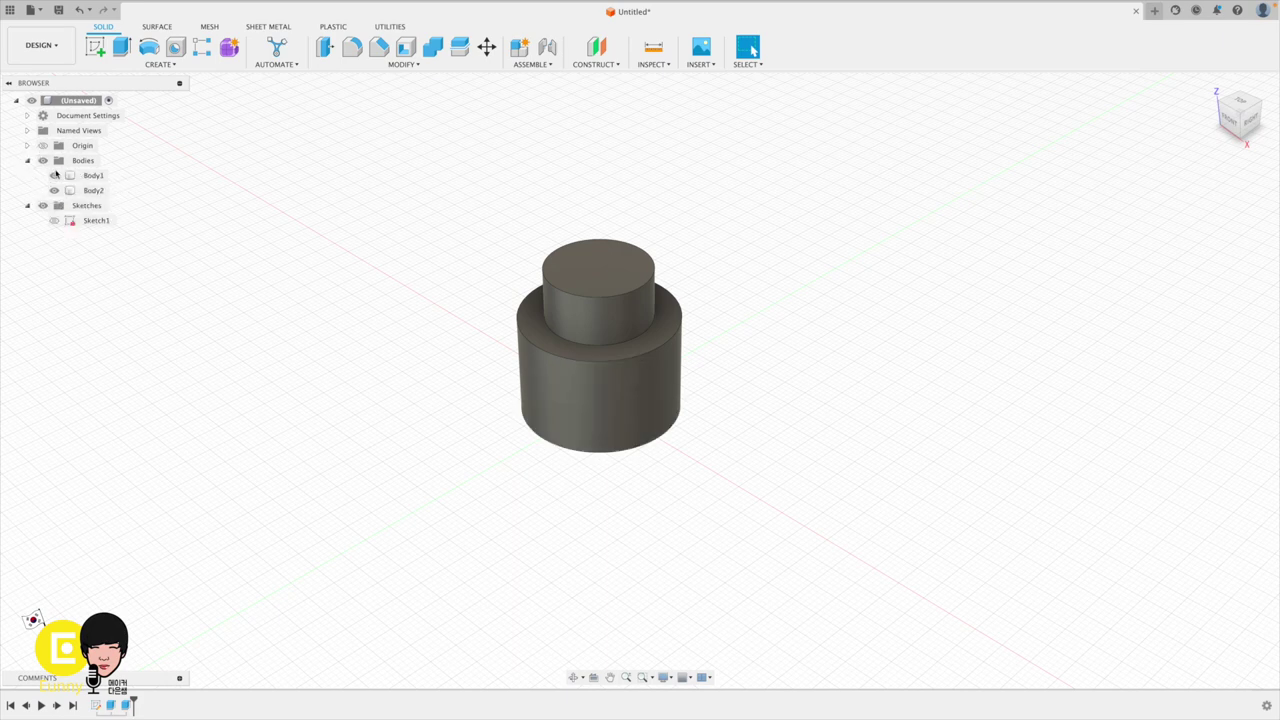
pyautogui.click(54, 175)
pyautogui.click(54, 175)
pyautogui.click(54, 190)
pyautogui.click(54, 190)
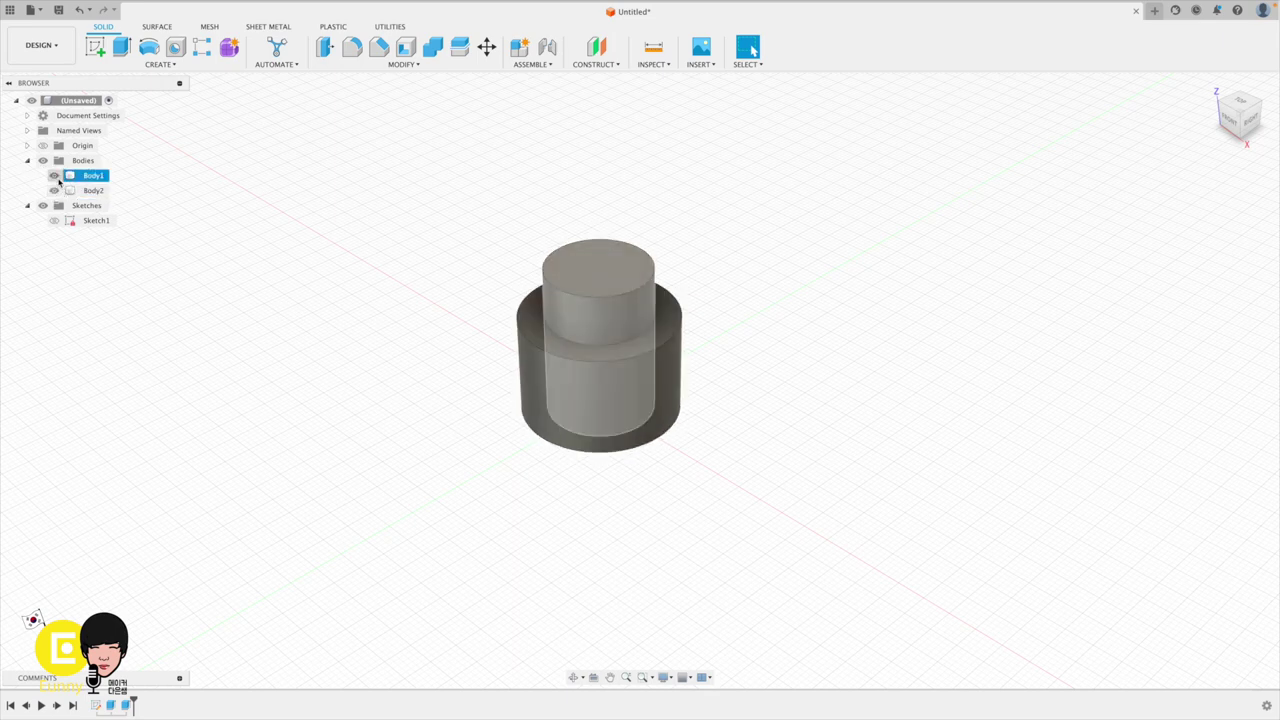
pyautogui.click(54, 175)
pyautogui.click(54, 175)
pyautogui.click(54, 175)
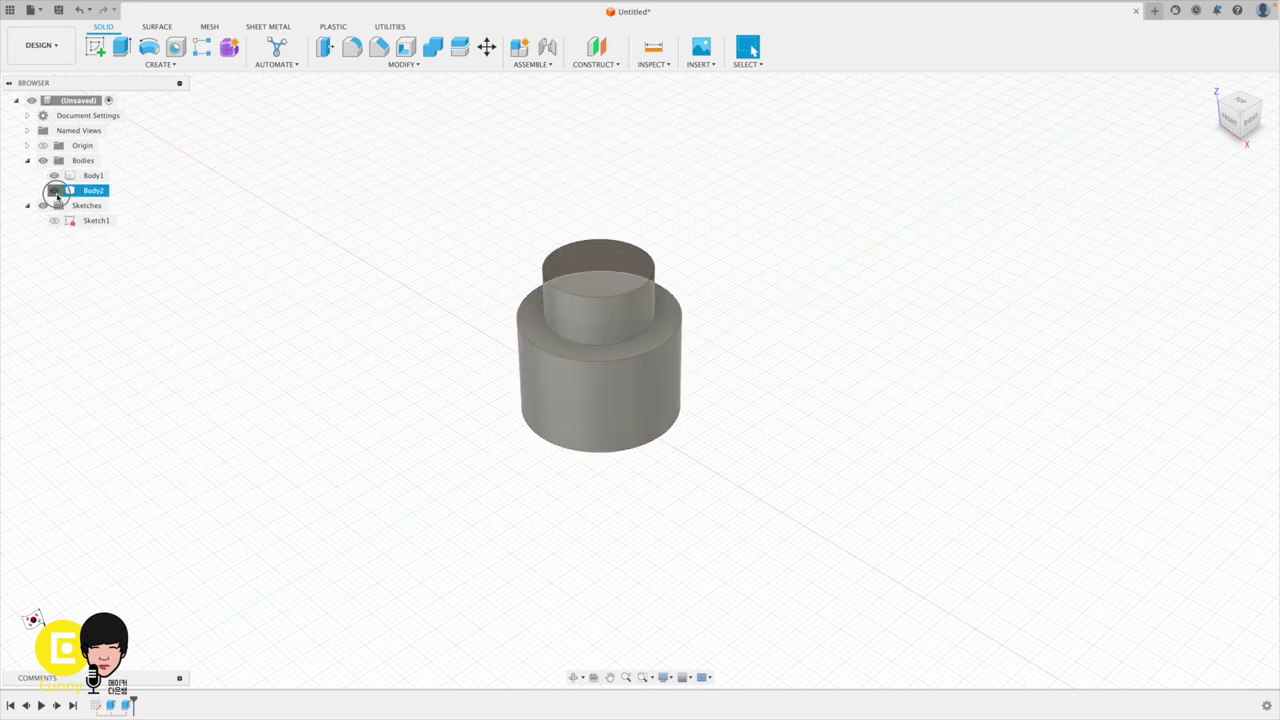
pyautogui.click(54, 175)
pyautogui.click(54, 190)
pyautogui.click(54, 190)
# Leave Body2 hidden so only the Ø20 cylinder body is shown.
pyautogui.click(54, 175)
pyautogui.click(54, 175)
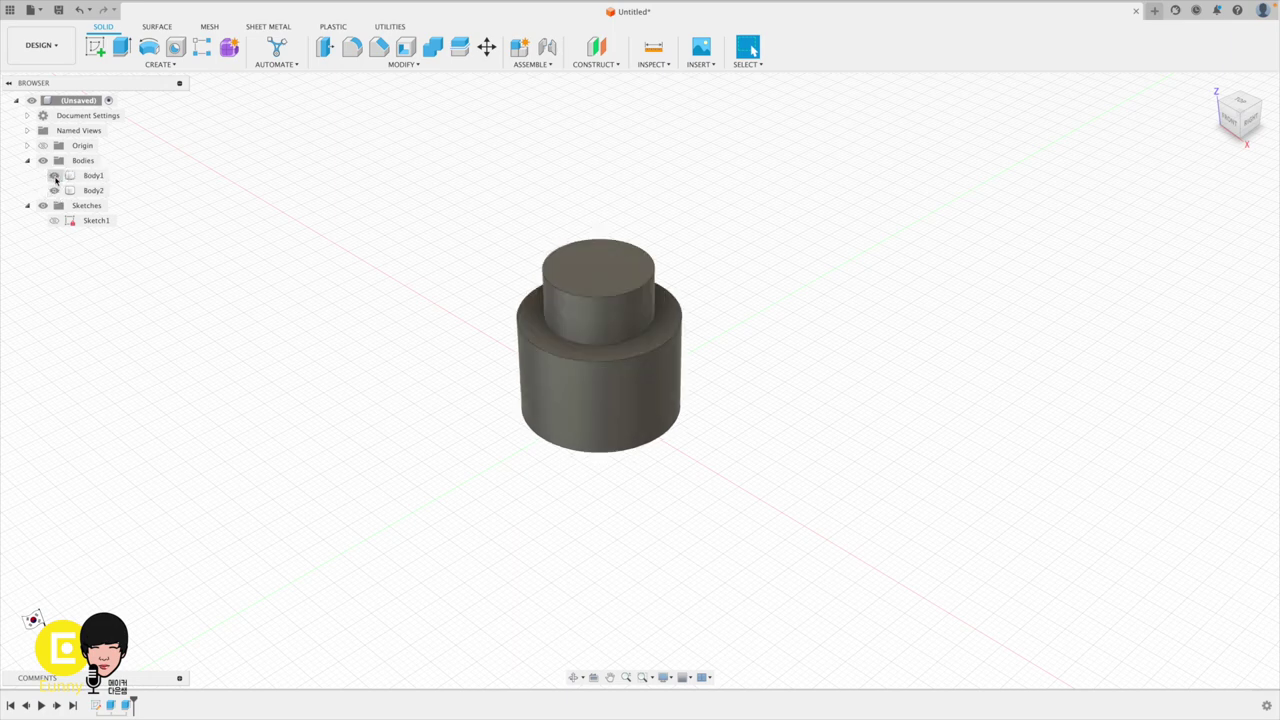
pyautogui.click(54, 190)
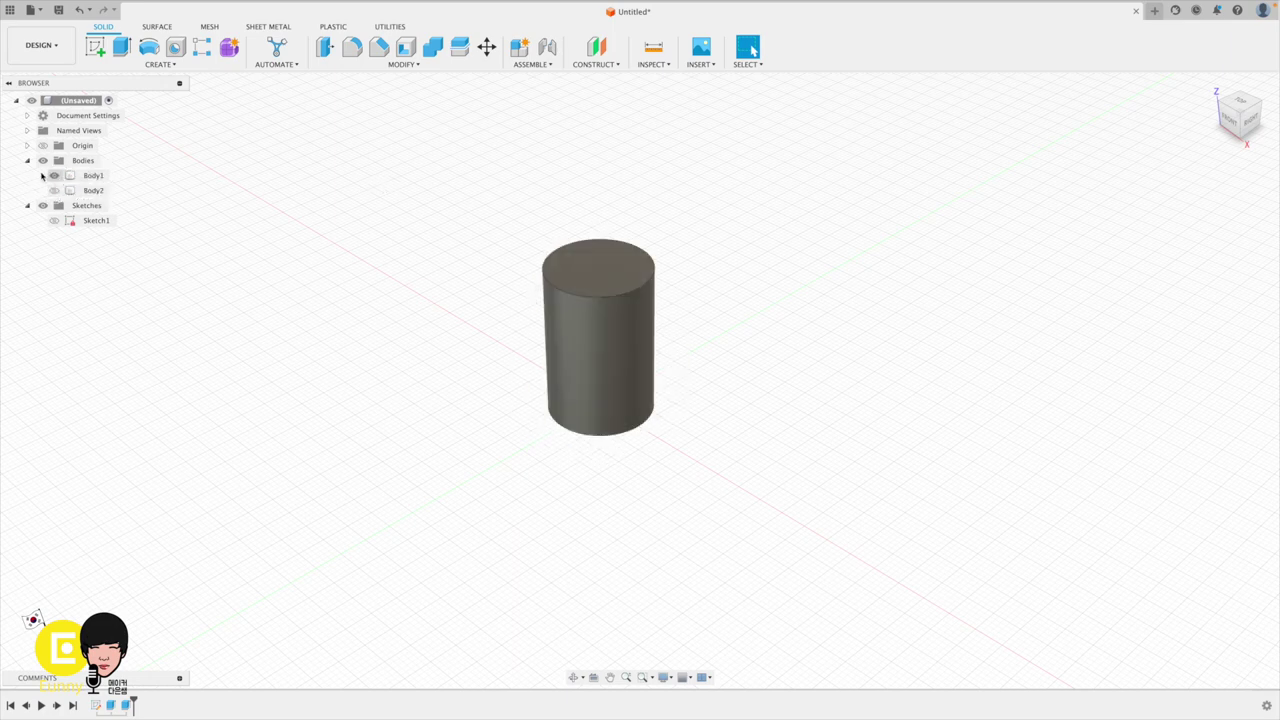
pyautogui.click(54, 190)
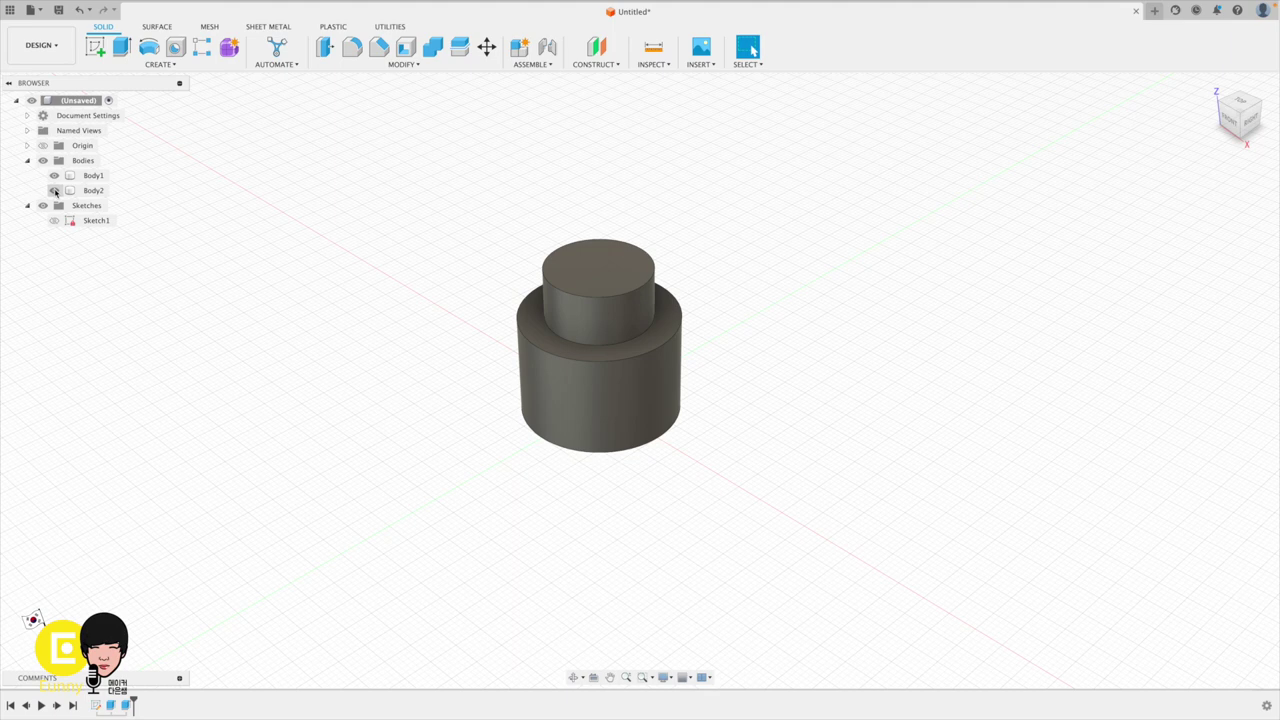
pyautogui.click(54, 190)
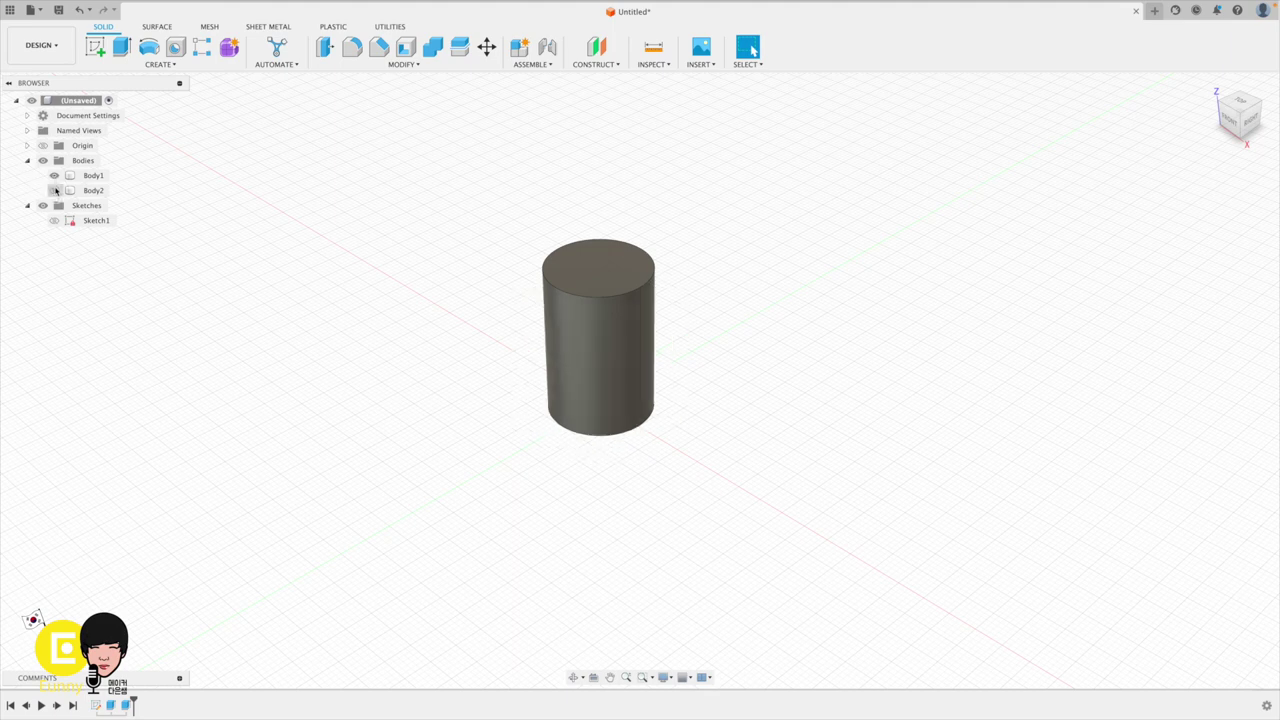
pyautogui.click(600, 345)
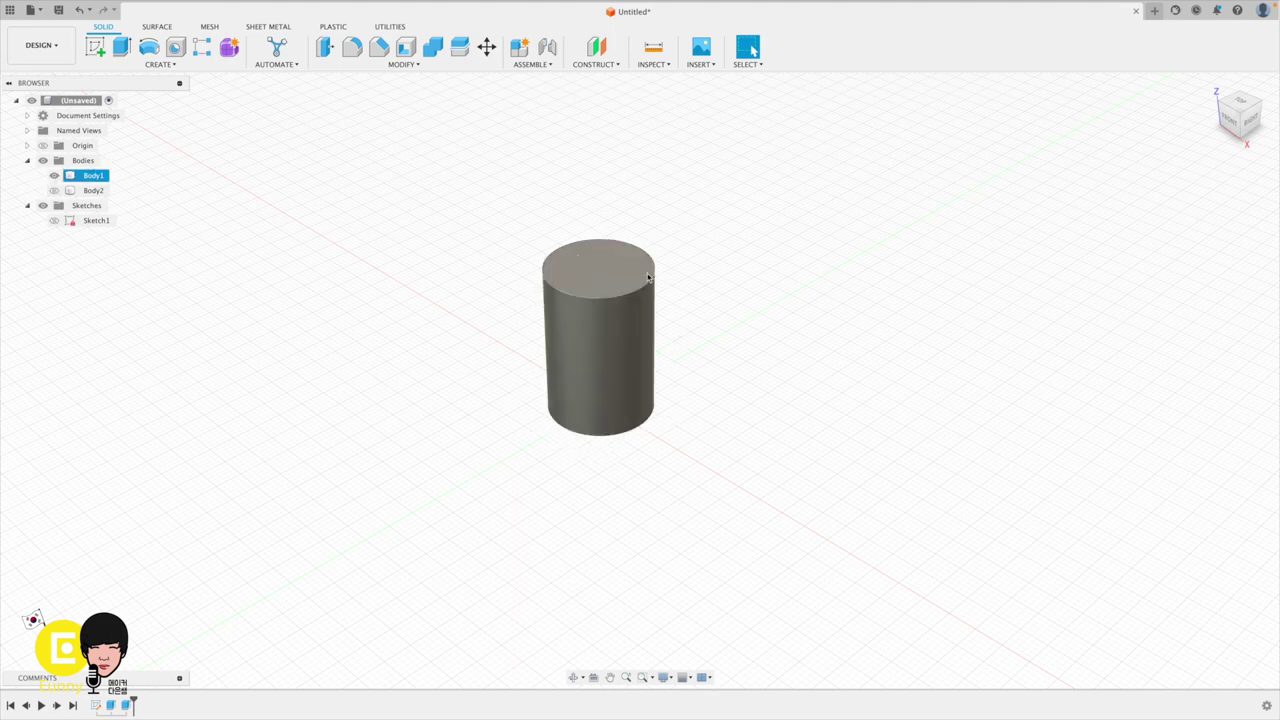
pyautogui.scroll(2, 560, 349)
pyautogui.scroll(2, 557, 345)
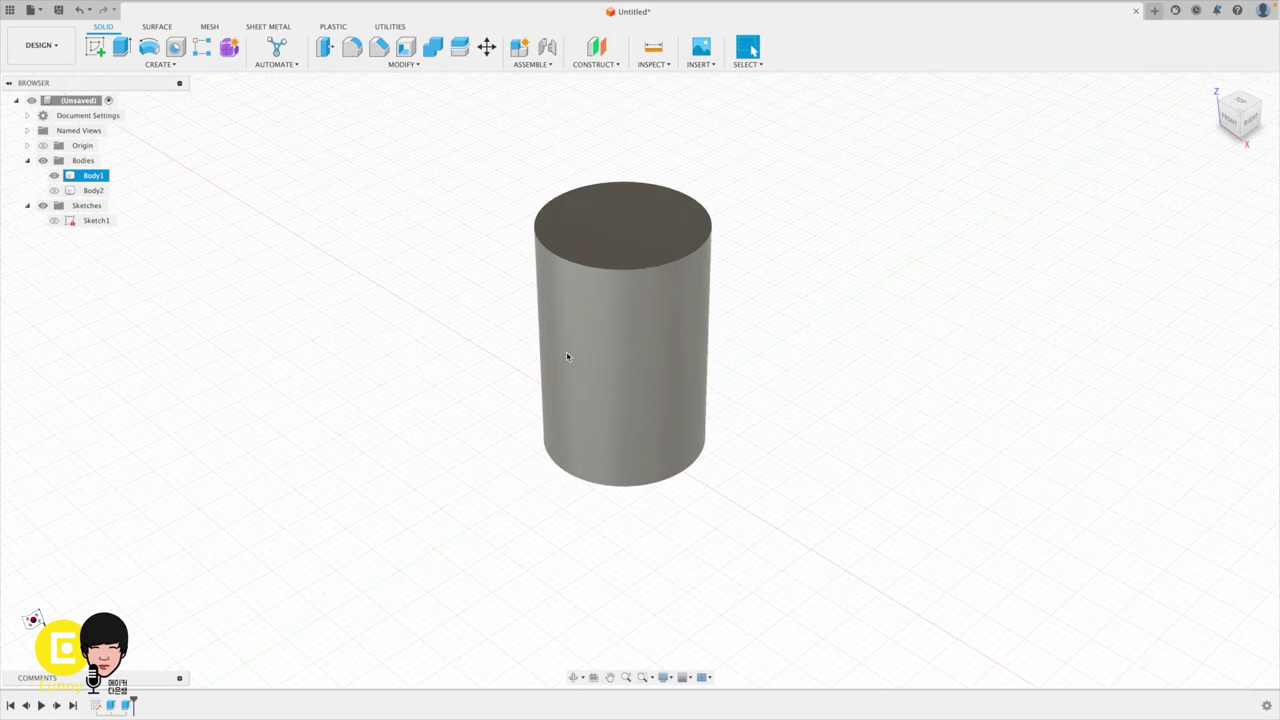
pyautogui.click(283, 206)
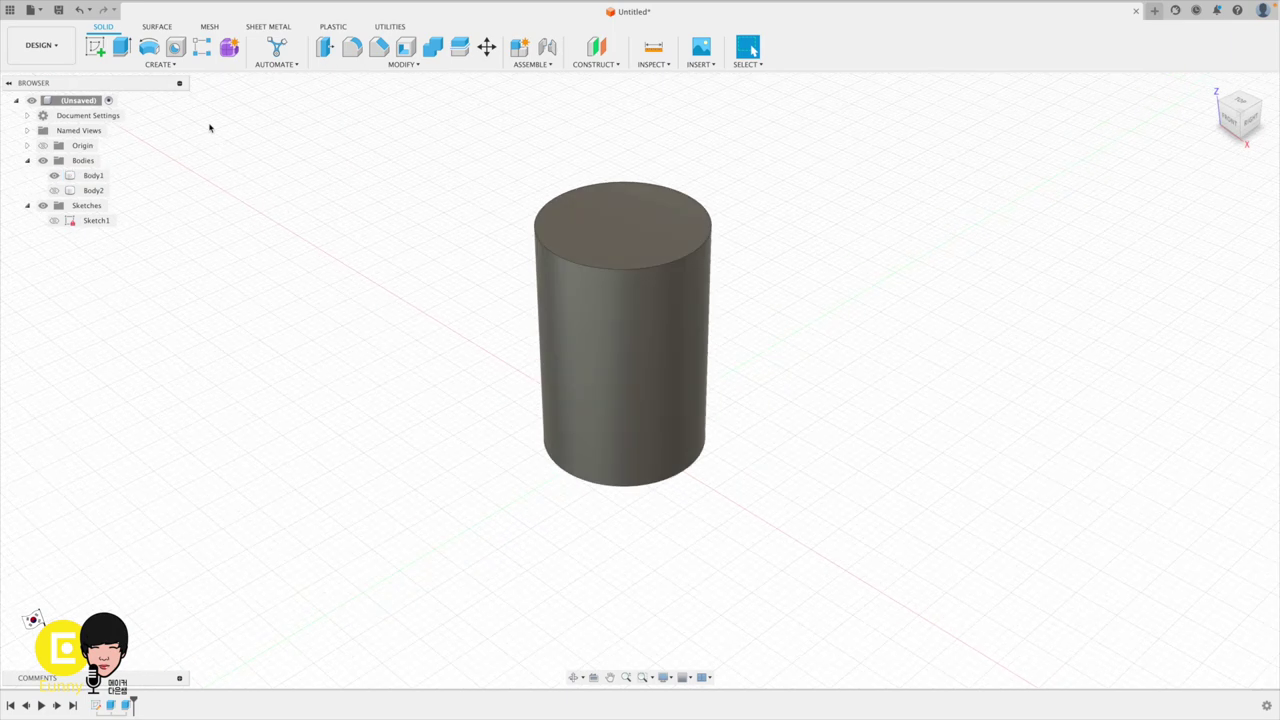
# Start a Thread on the cylinder's side face, previewing ISO Metric M20x2.5.
pyautogui.click(171, 66)
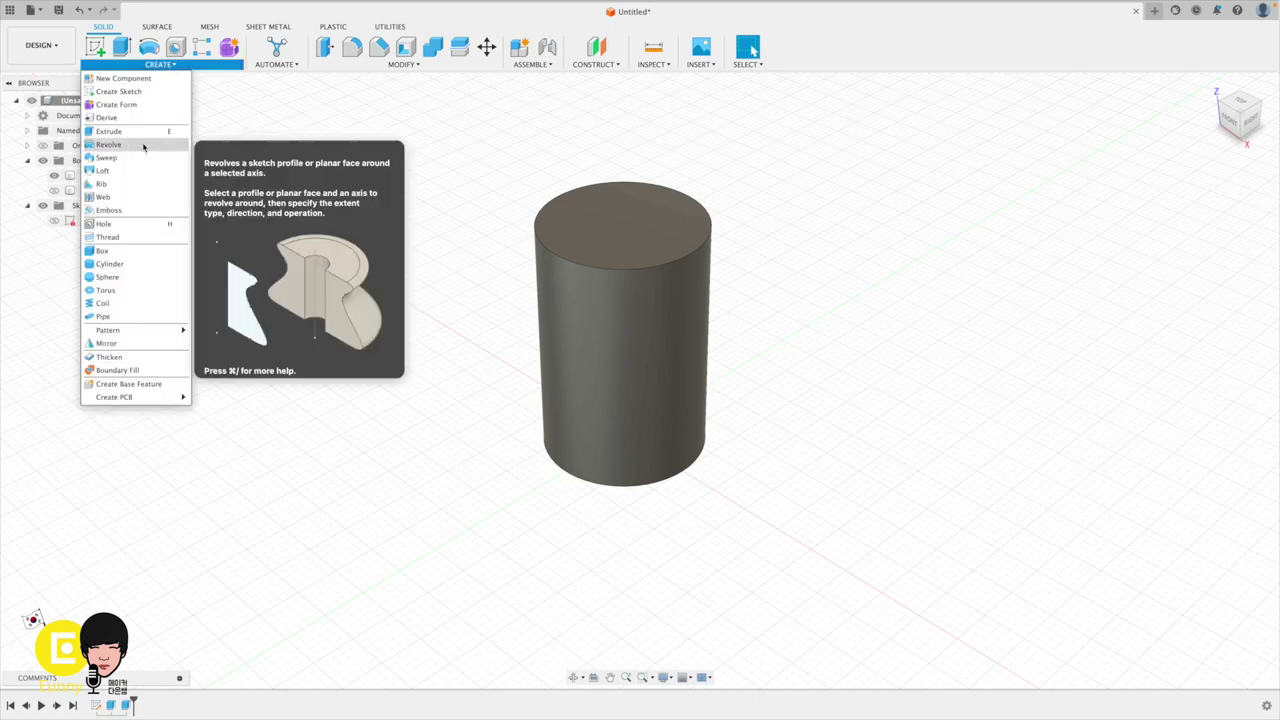
pyautogui.click(108, 237)
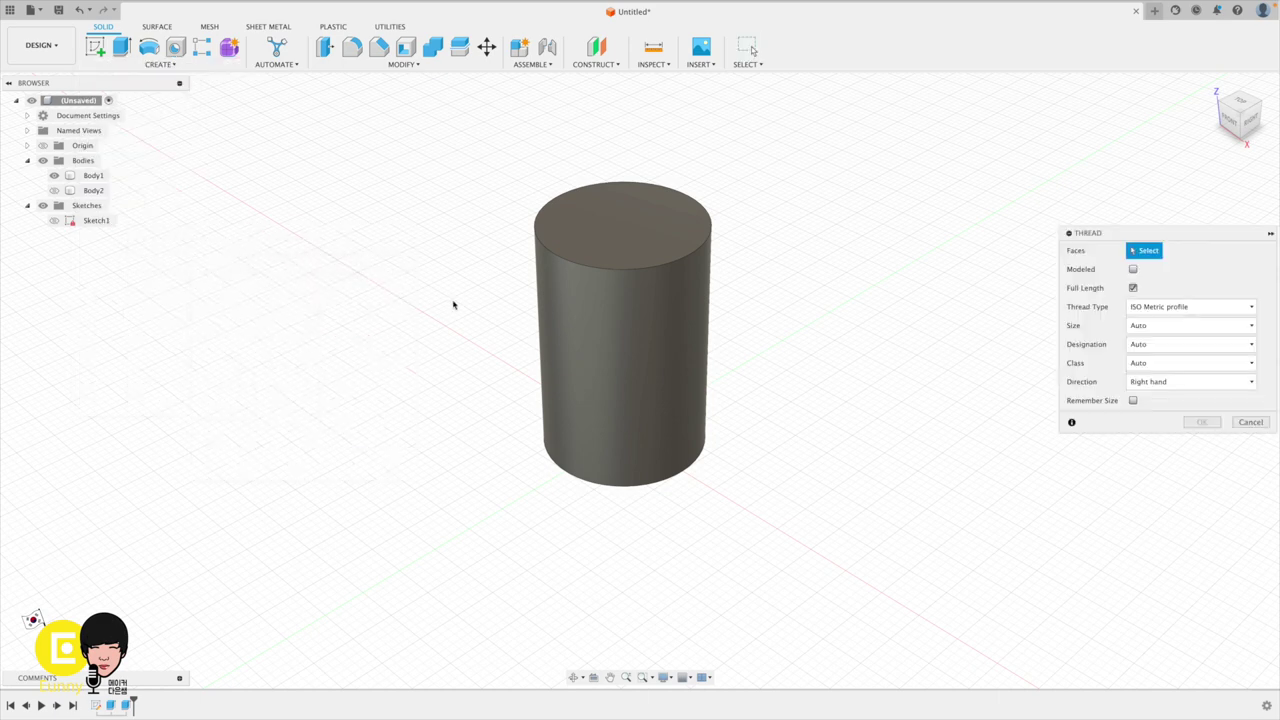
pyautogui.click(582, 332)
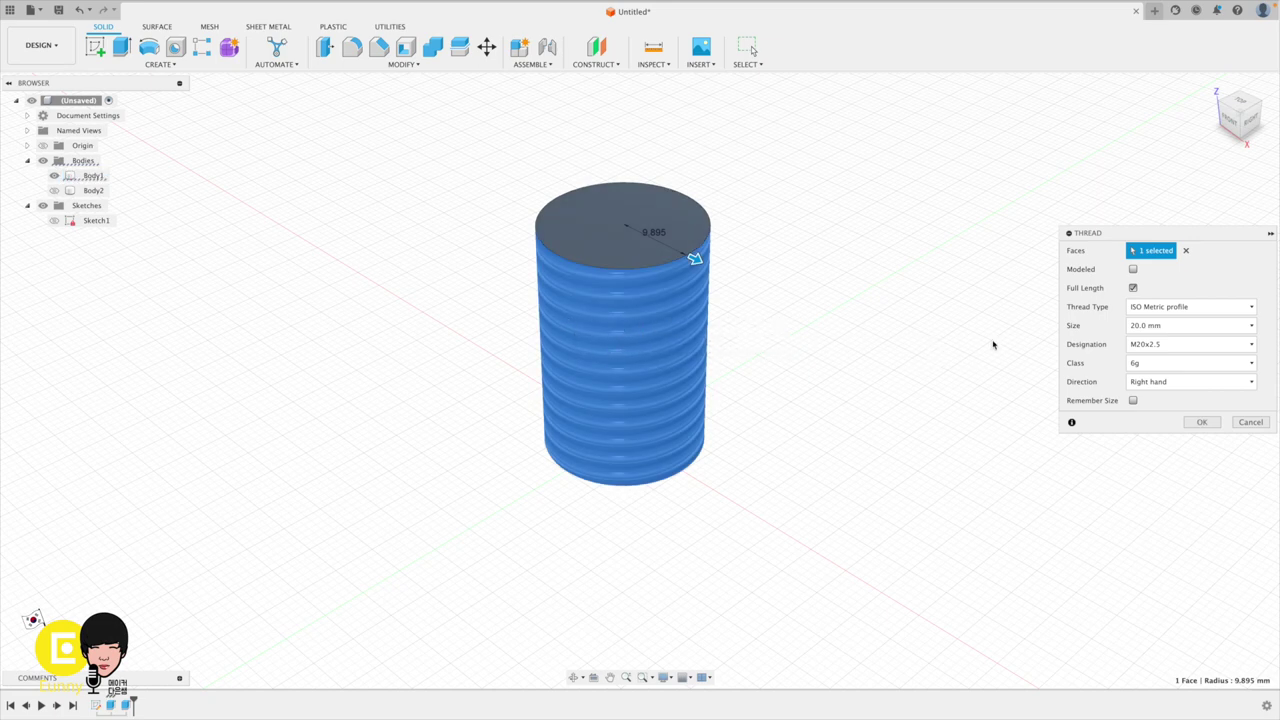
# Set the thread to Modeled, keeping the ISO Metric profile thread type.
pyautogui.click(1133, 270)
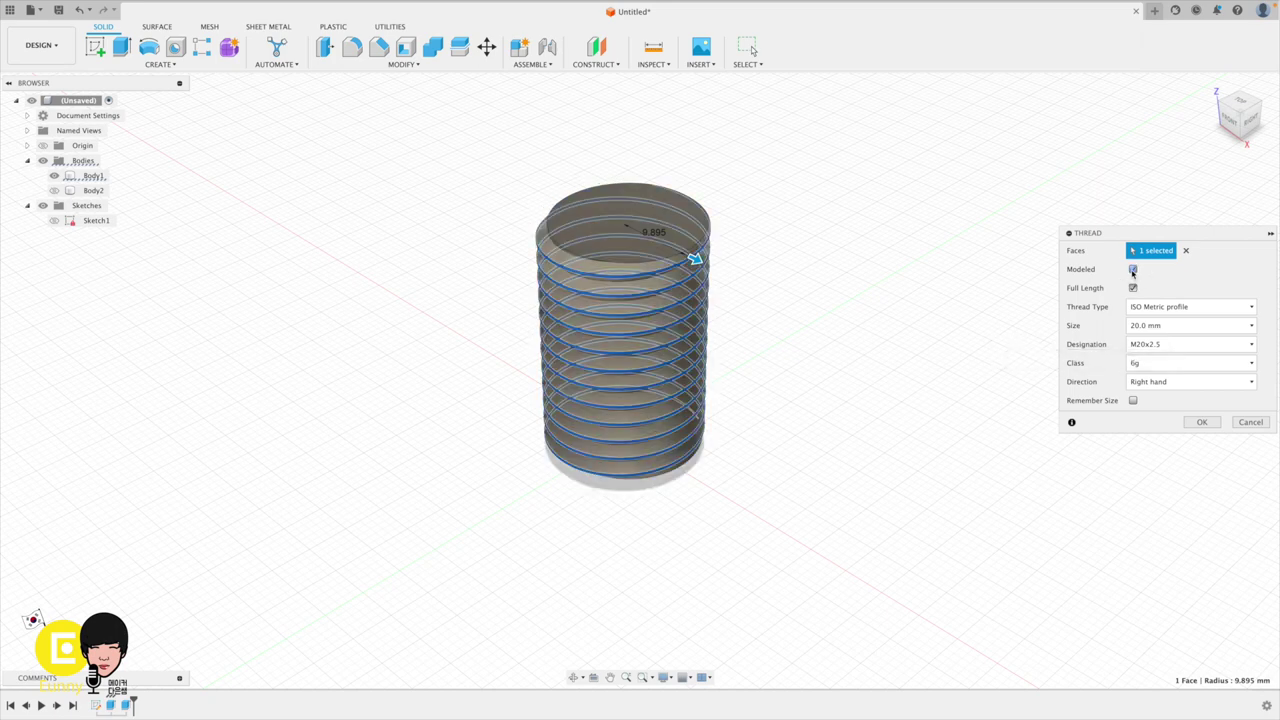
pyautogui.click(1133, 270)
pyautogui.click(1195, 313)
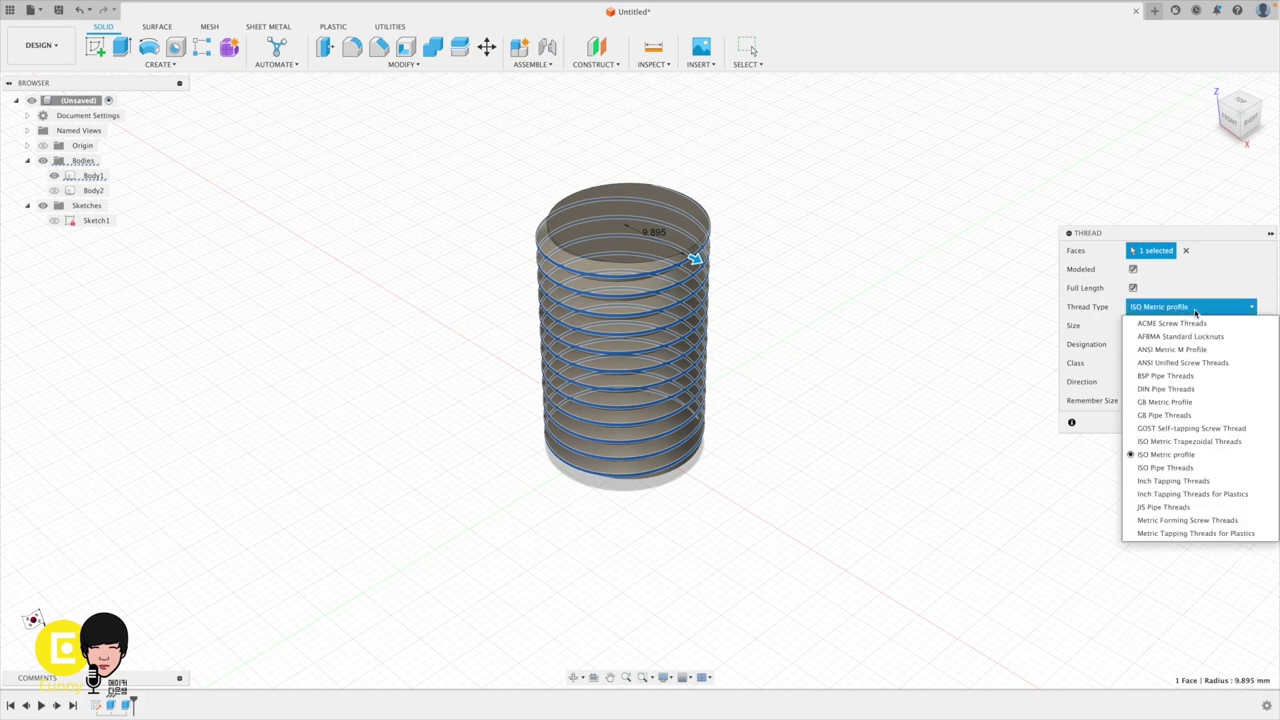
pyautogui.click(1195, 313)
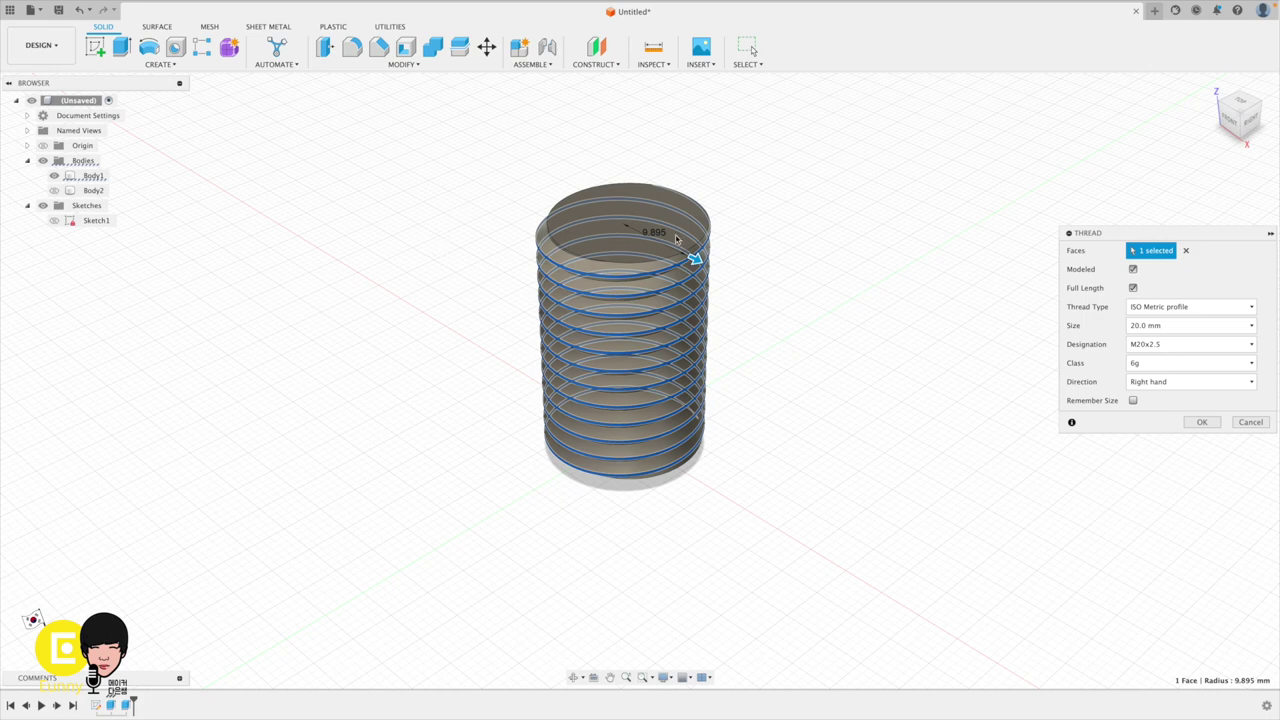
# Compare M20x1.5 and M20x0.5, apply M20x2.5, then hide the threaded bolt body.
pyautogui.click(1182, 346)
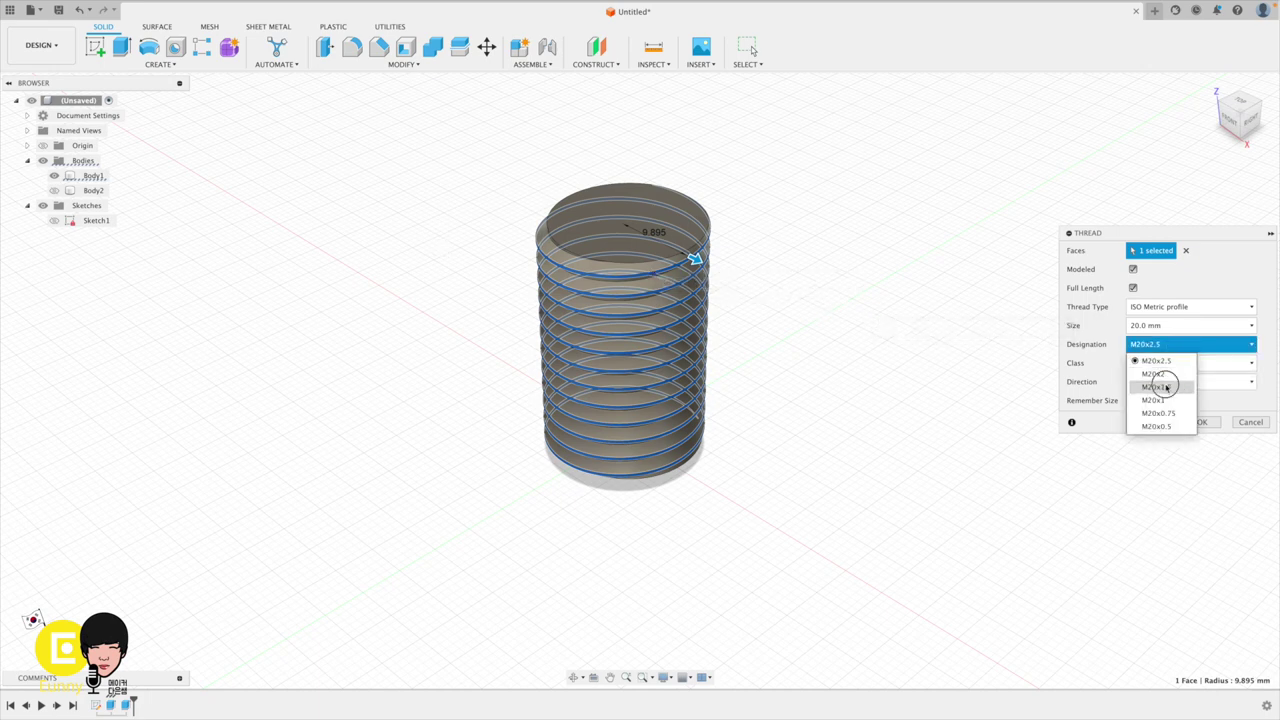
pyautogui.click(1160, 386)
pyautogui.click(1162, 345)
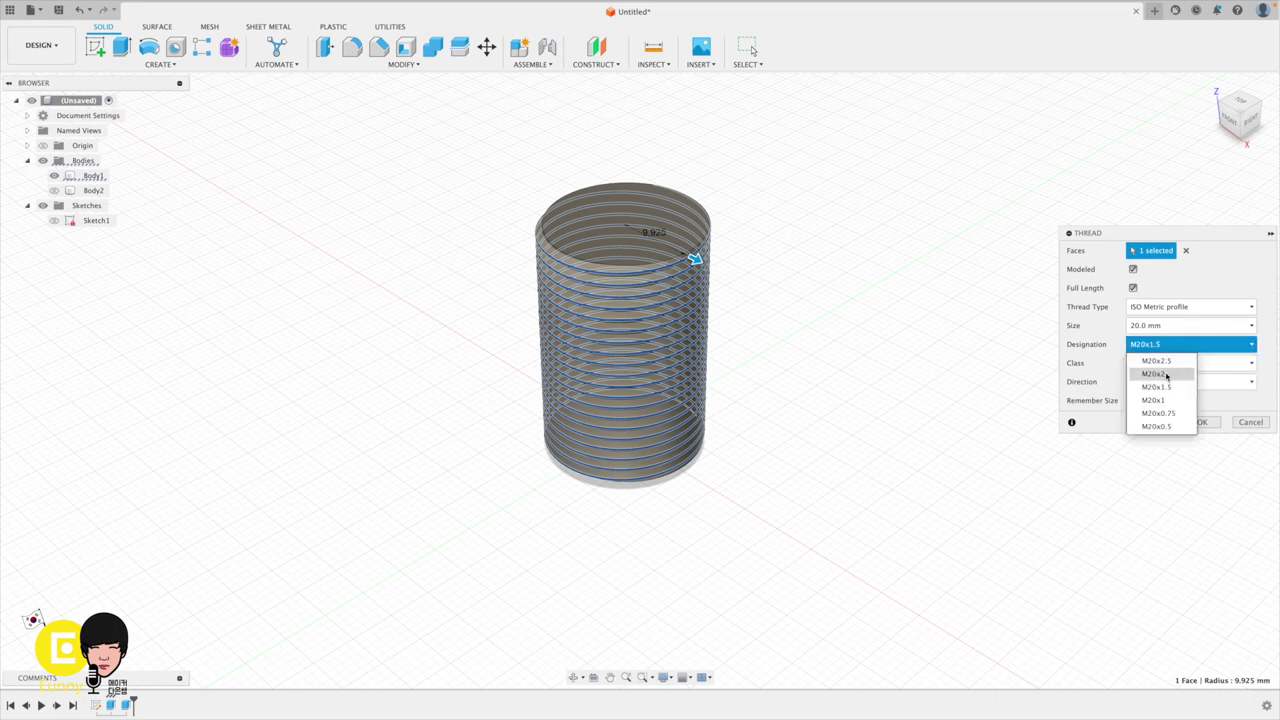
pyautogui.click(1165, 427)
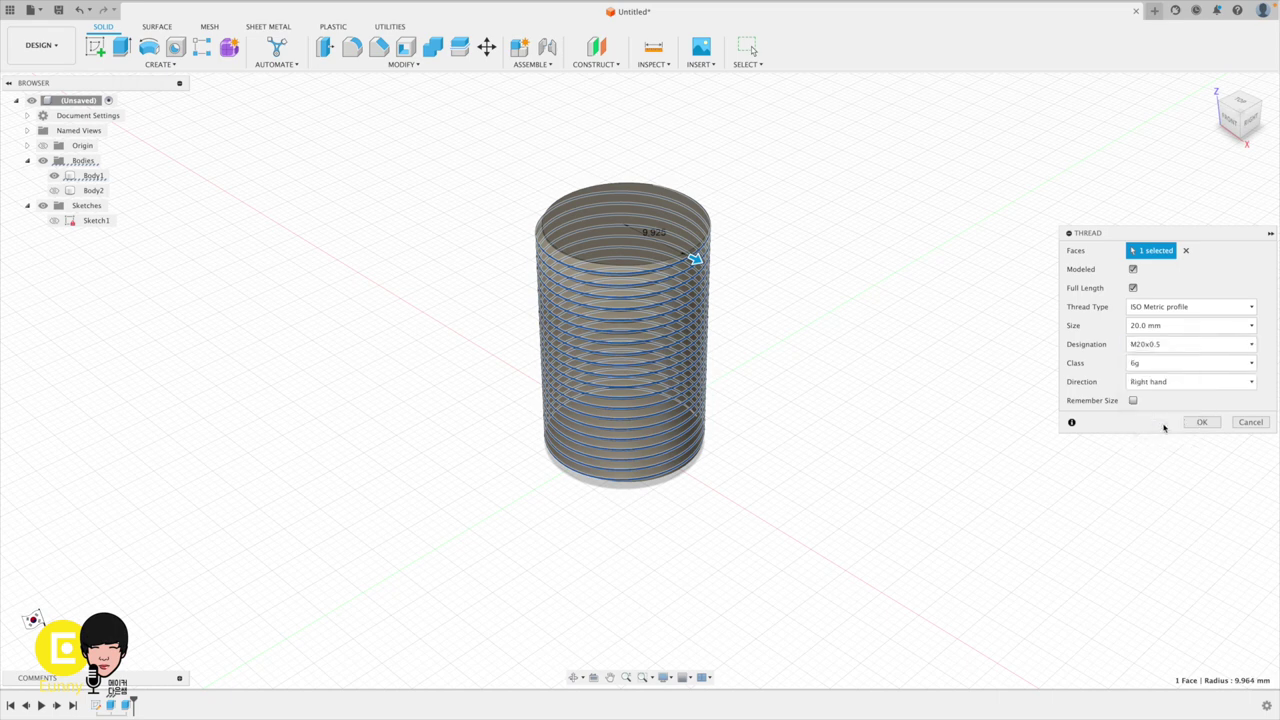
pyautogui.click(1160, 347)
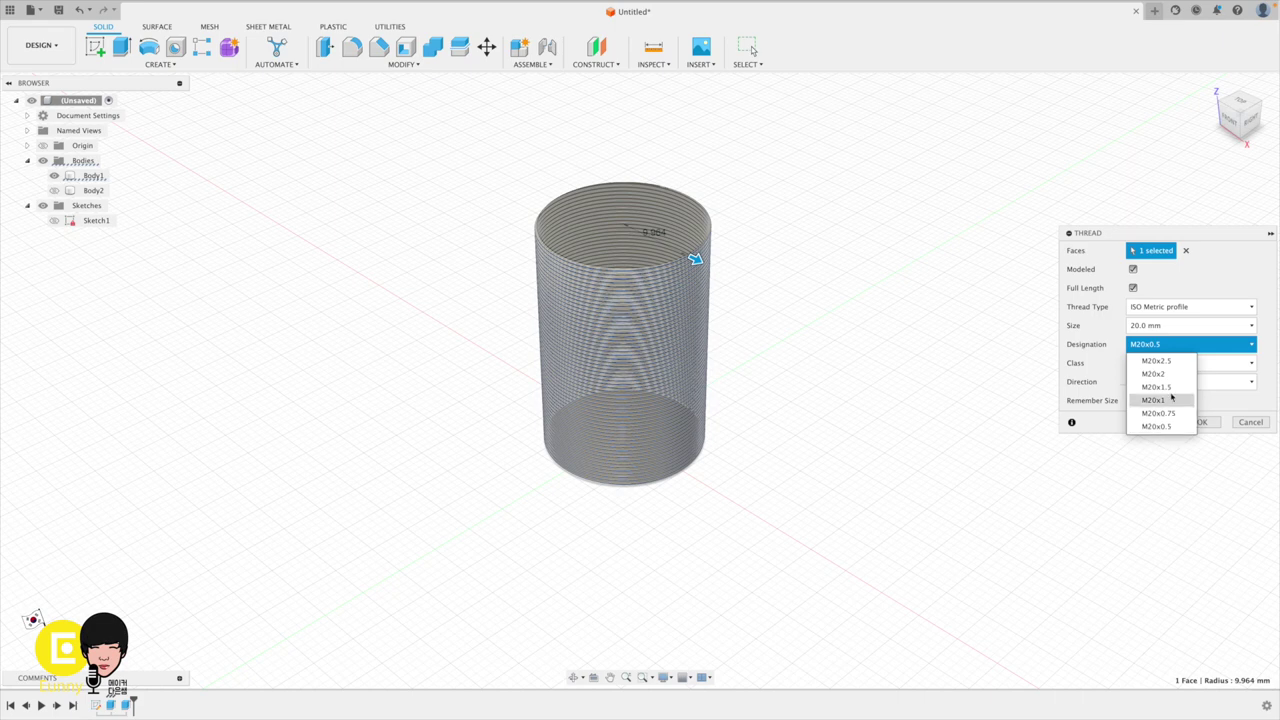
pyautogui.click(1166, 362)
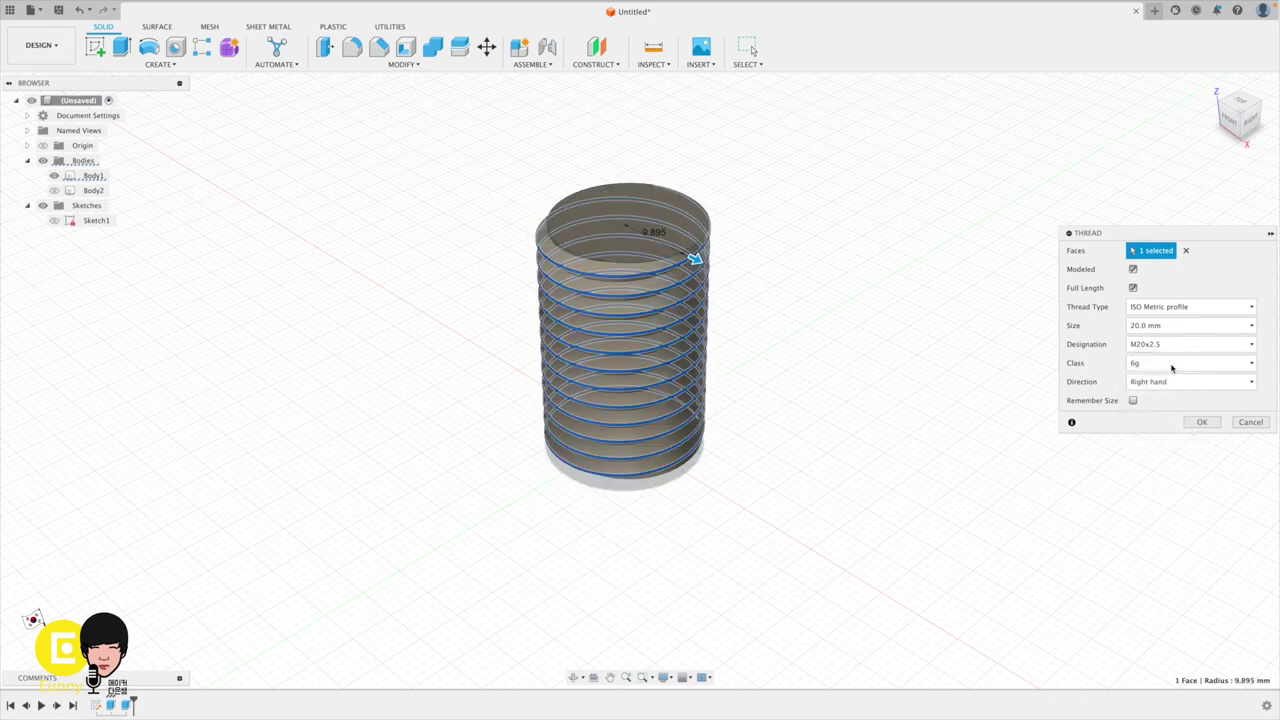
pyautogui.click(1195, 424)
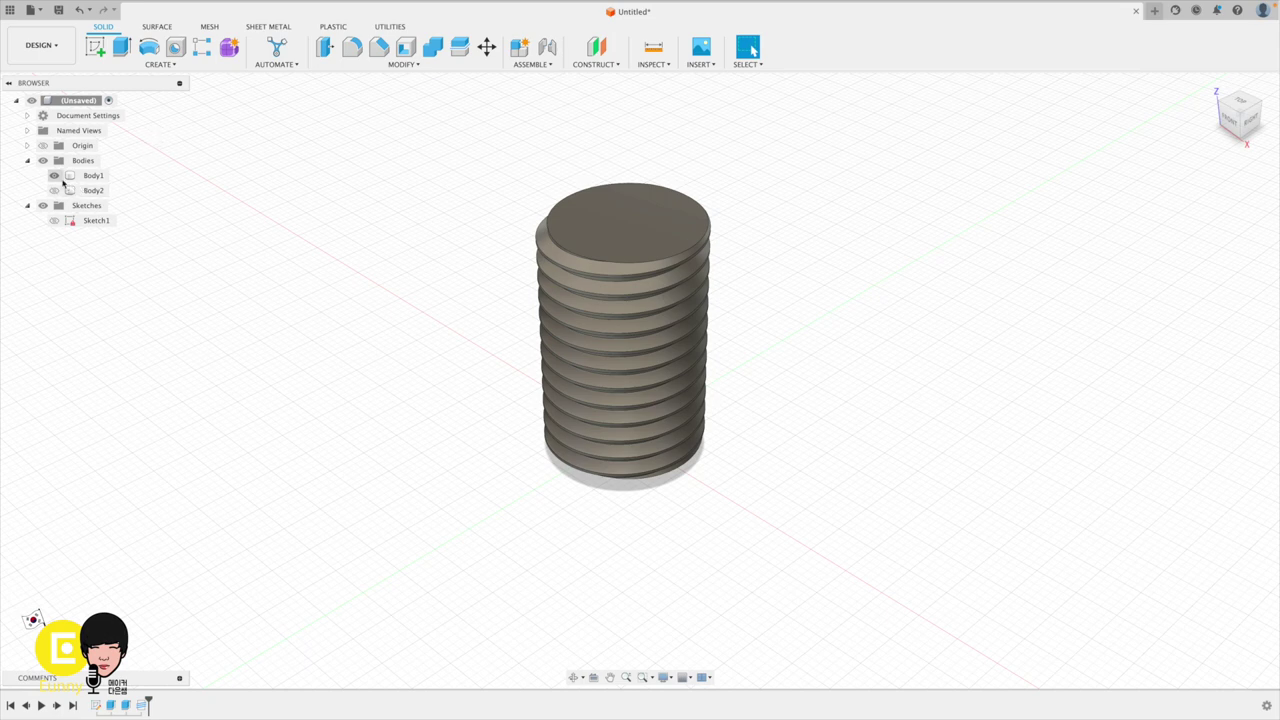
pyautogui.click(57, 177)
pyautogui.click(55, 177)
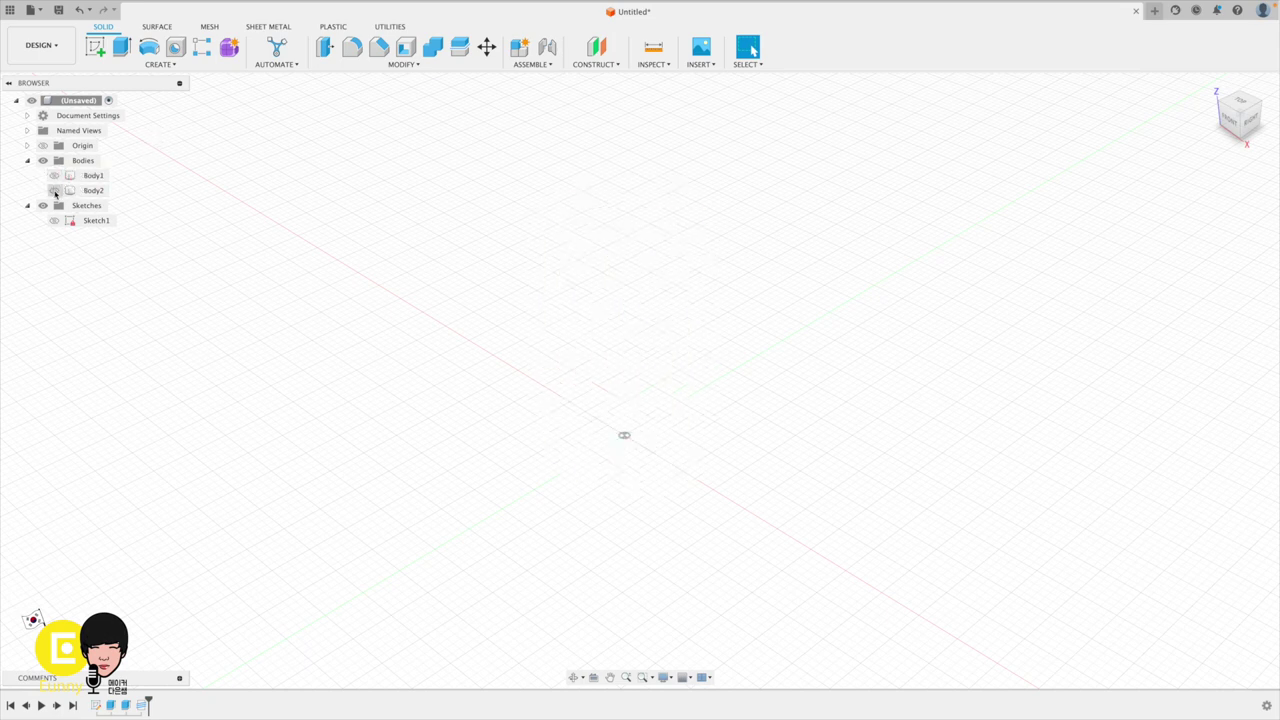
# Show the ring body and cut a modeled M20x2.5 internal thread into its bore.
pyautogui.click(55, 190)
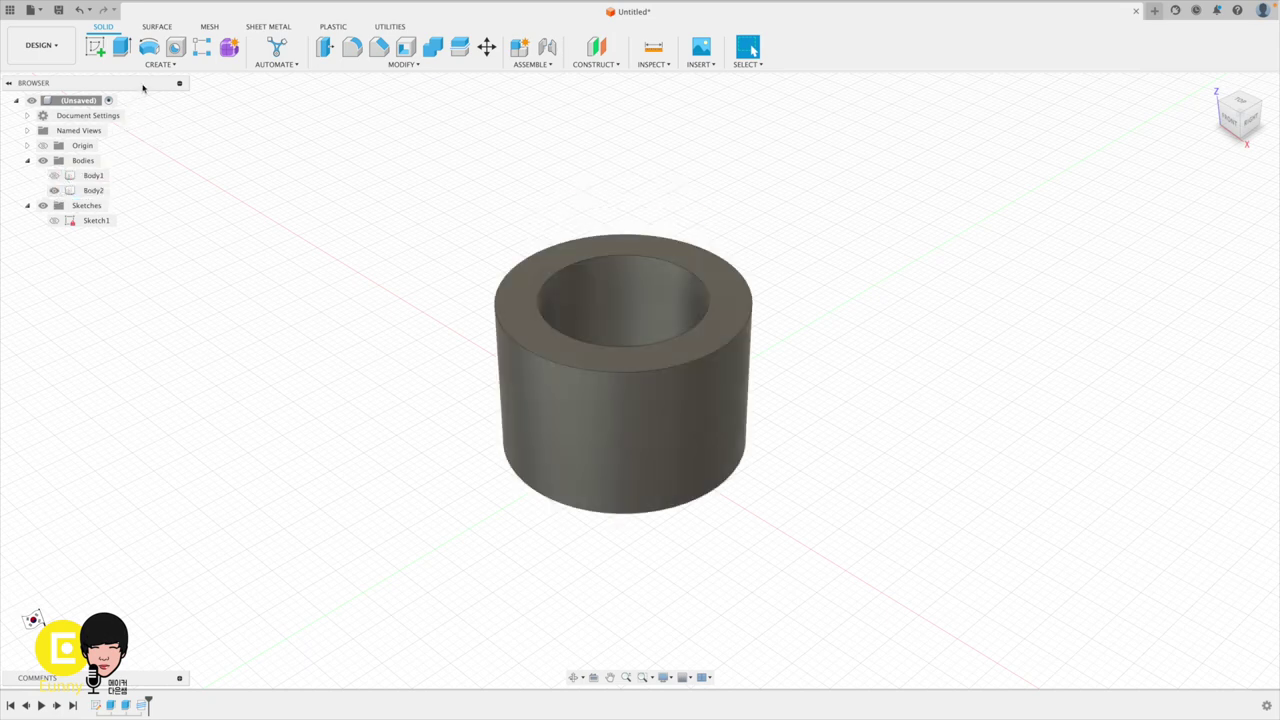
pyautogui.click(167, 66)
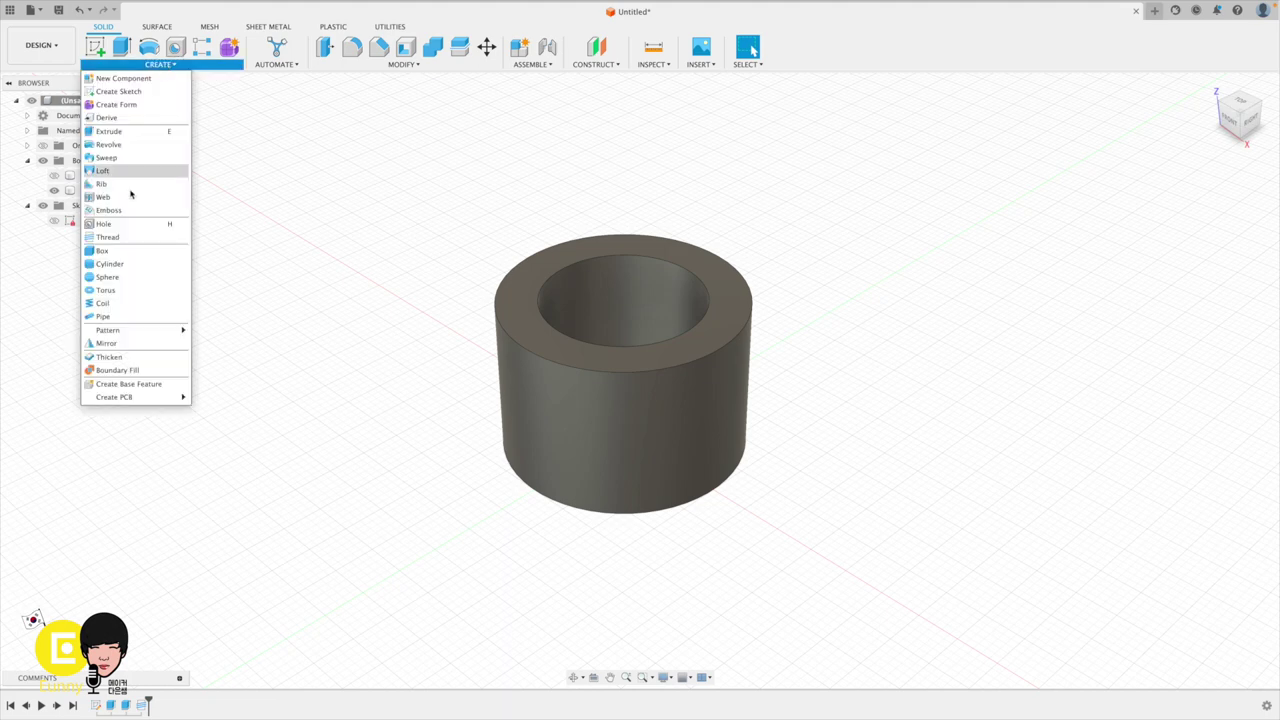
pyautogui.click(120, 240)
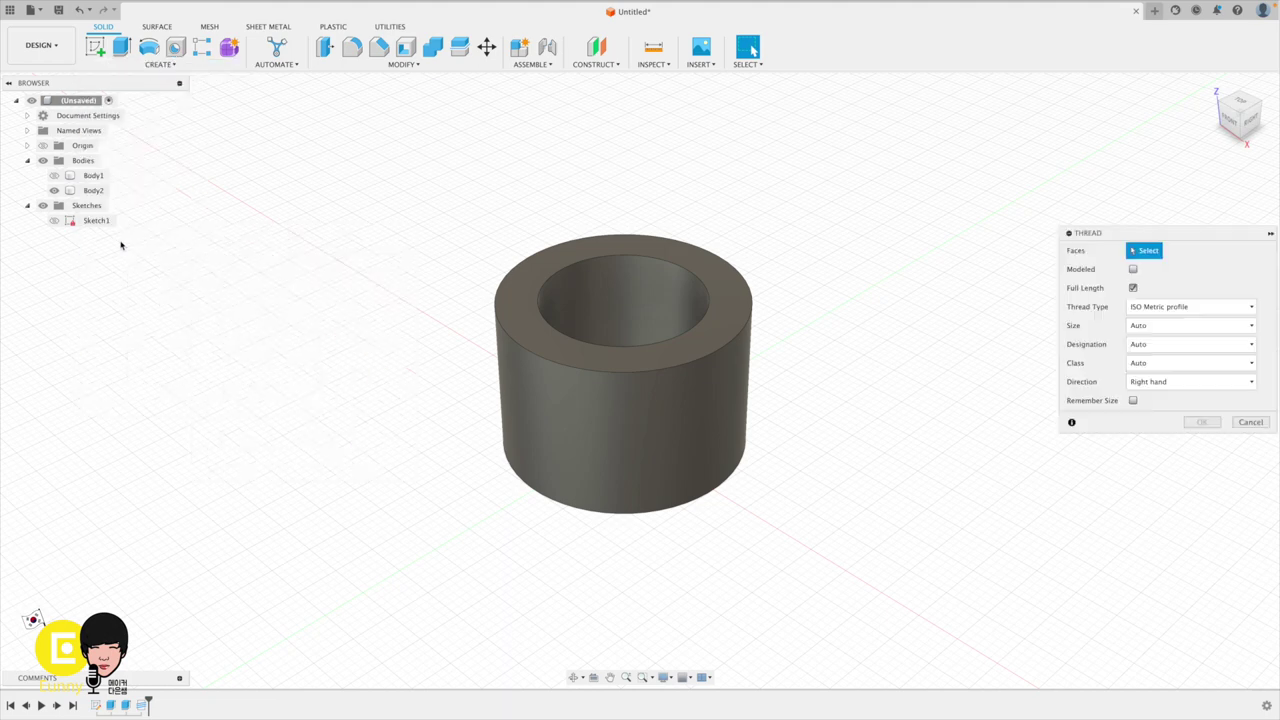
pyautogui.click(636, 292)
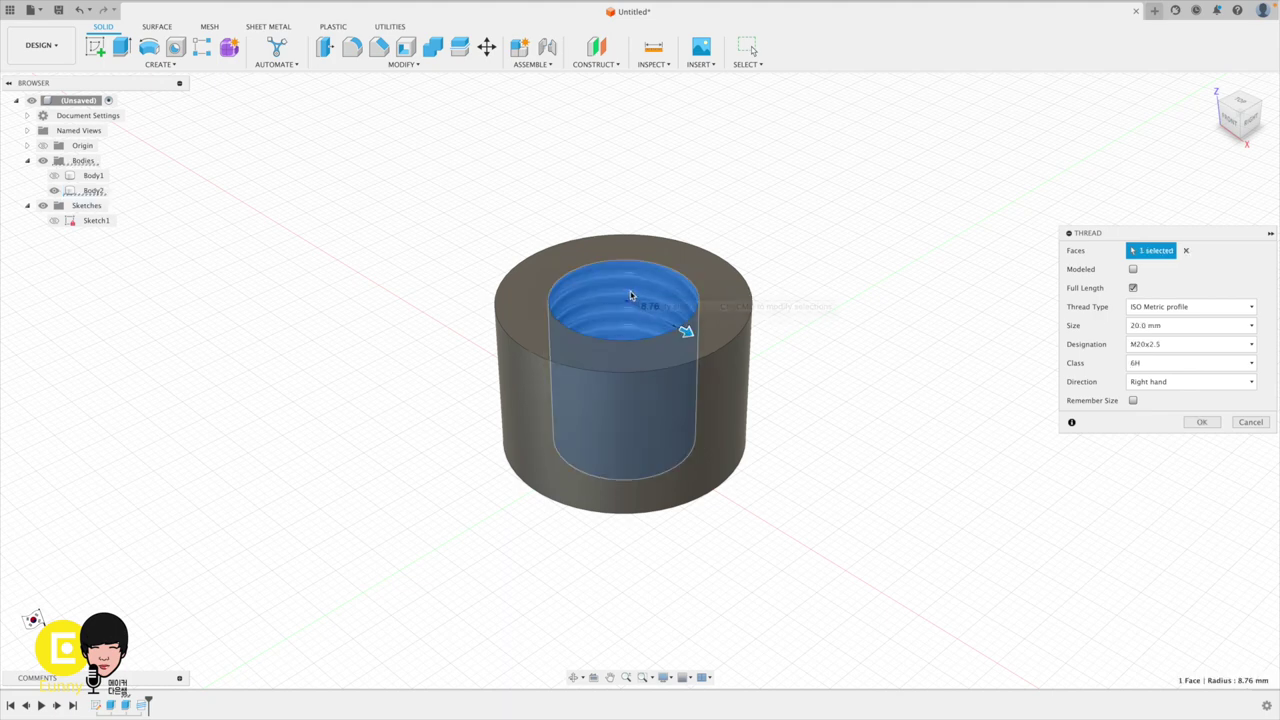
pyautogui.click(1133, 270)
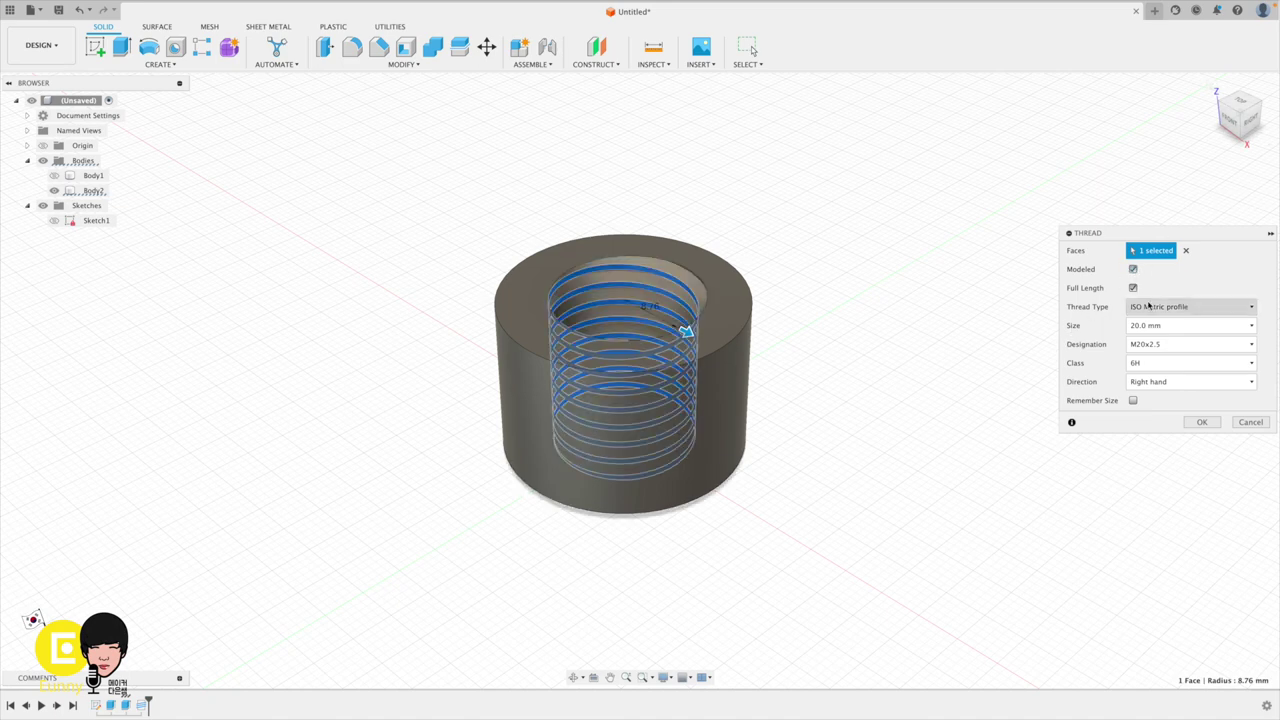
pyautogui.click(1202, 422)
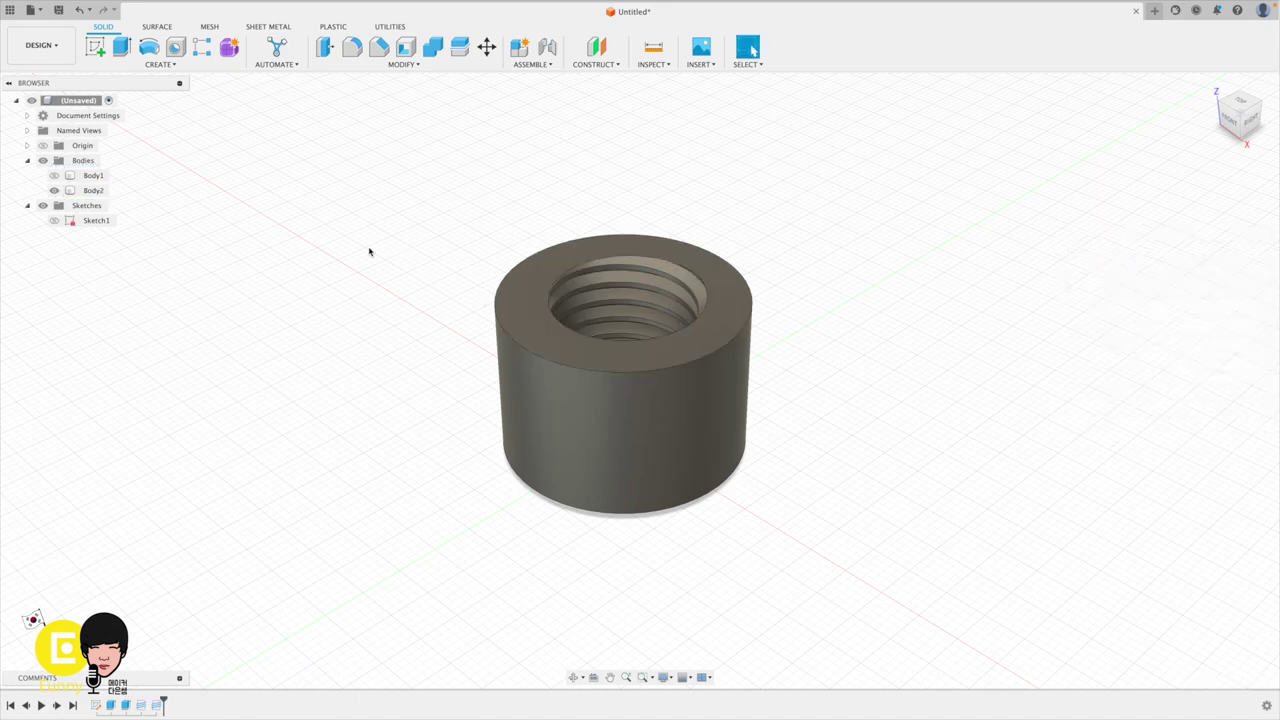
# Show the bolt with the nut and section both along the YZ plane in Right view.
pyautogui.click(62, 177)
pyautogui.click(58, 179)
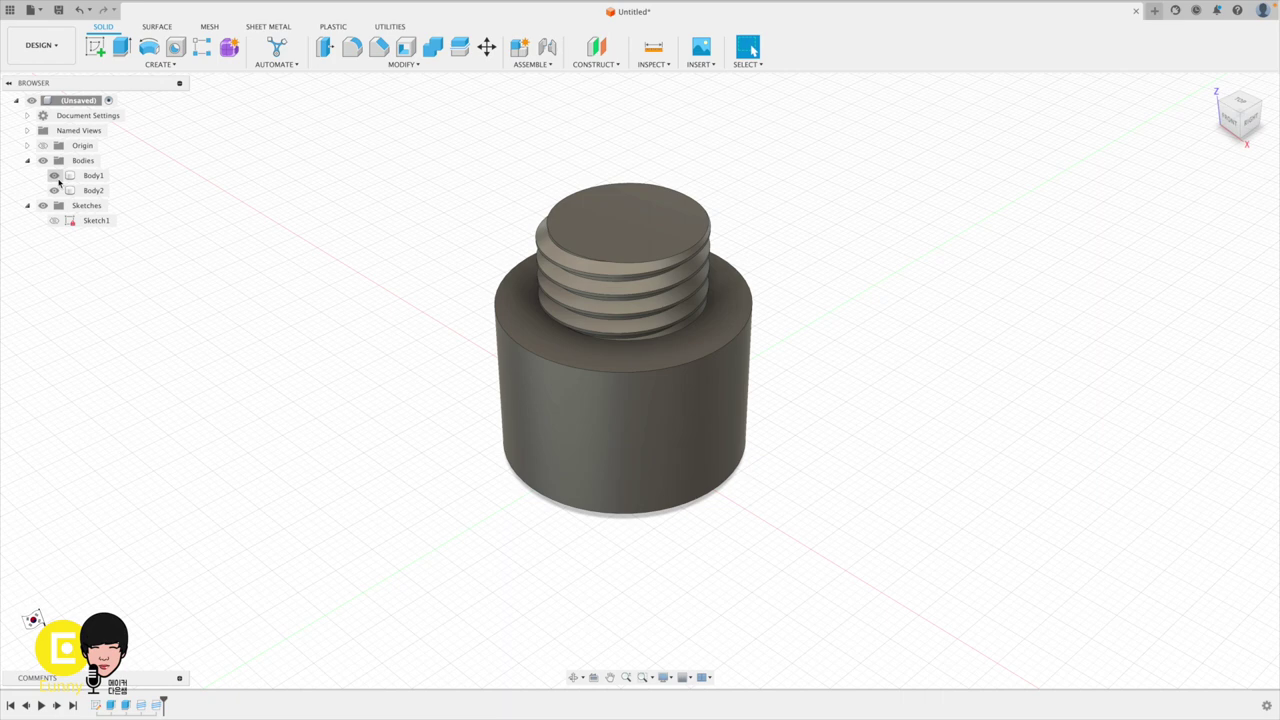
pyautogui.click(55, 176)
pyautogui.click(55, 176)
pyautogui.click(655, 64)
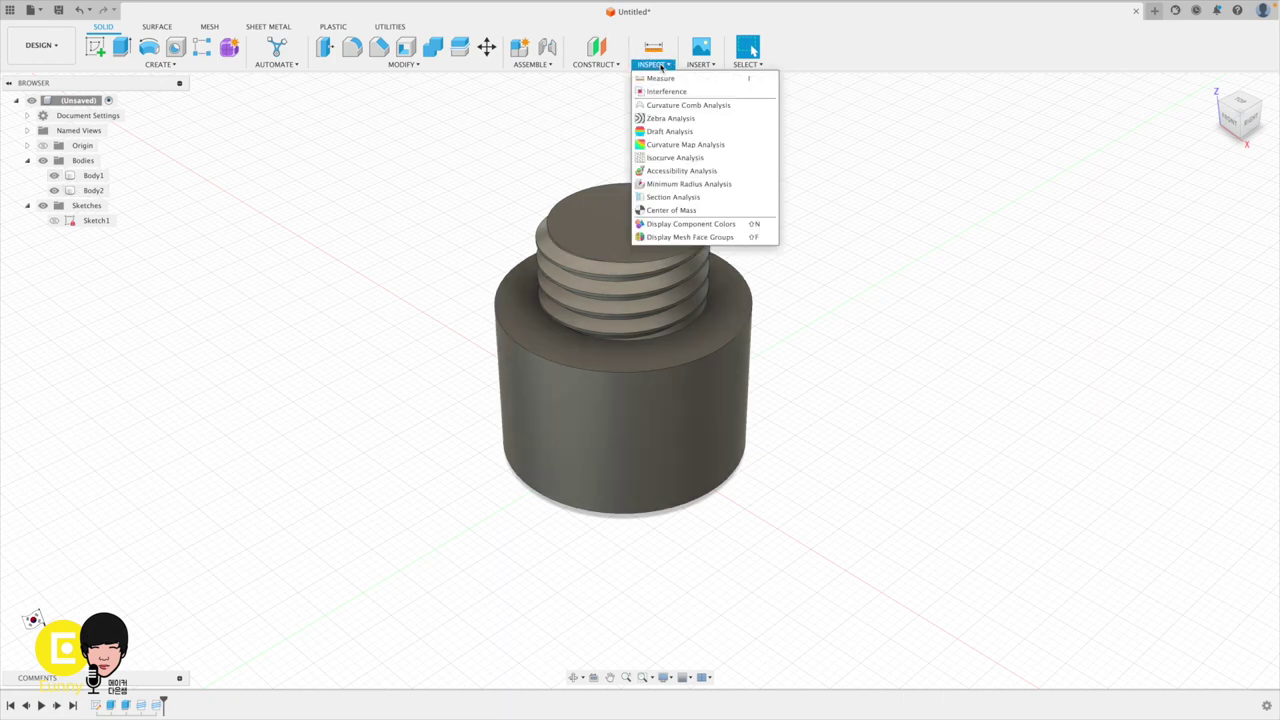
pyautogui.click(688, 200)
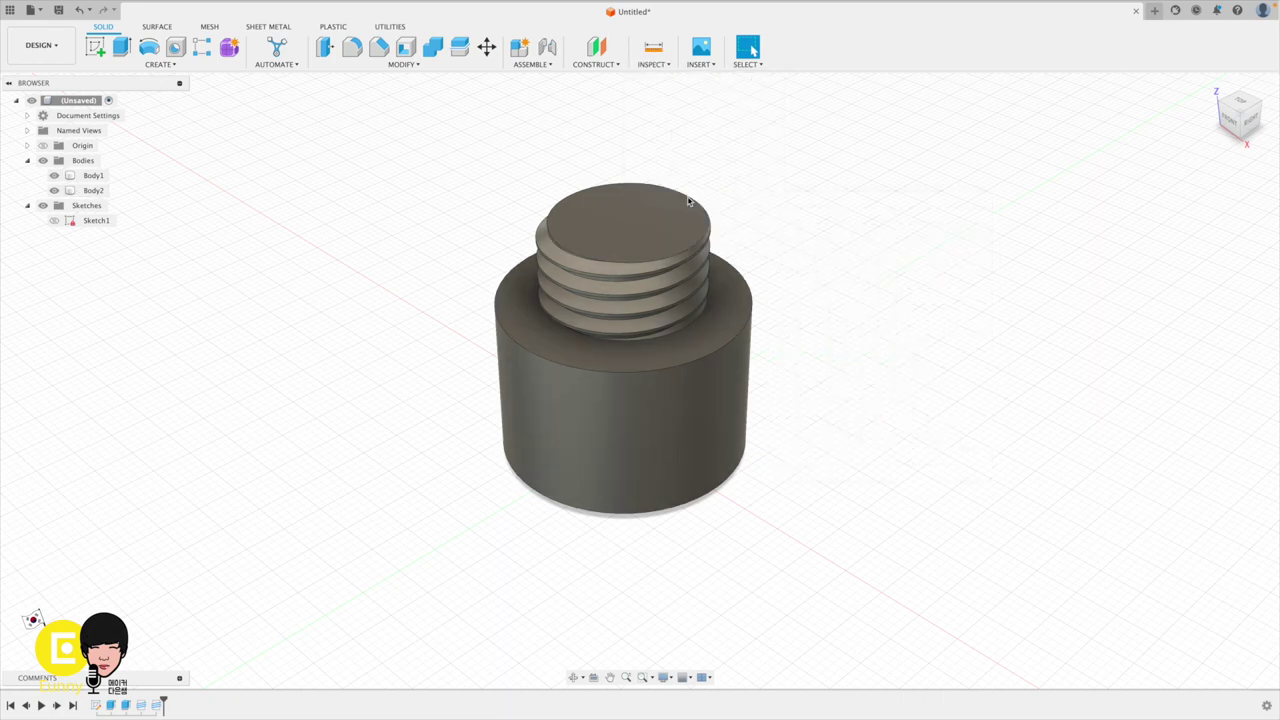
pyautogui.click(656, 392)
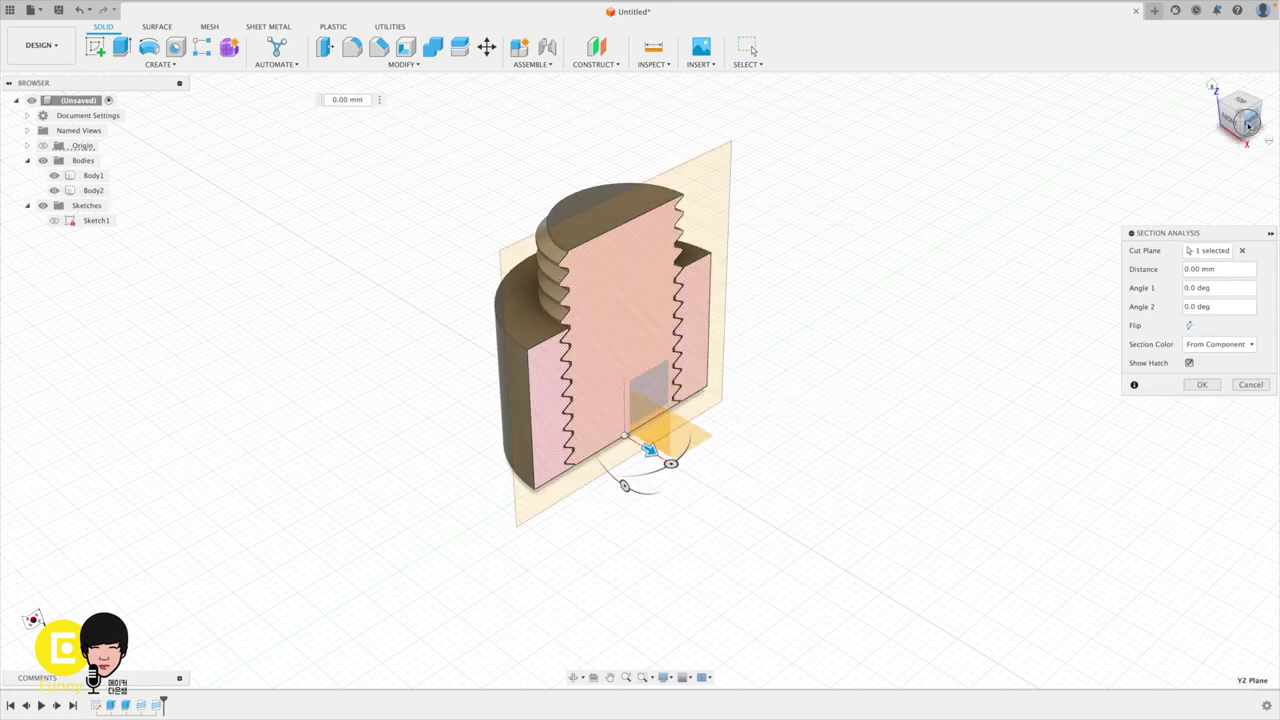
pyautogui.click(1247, 125)
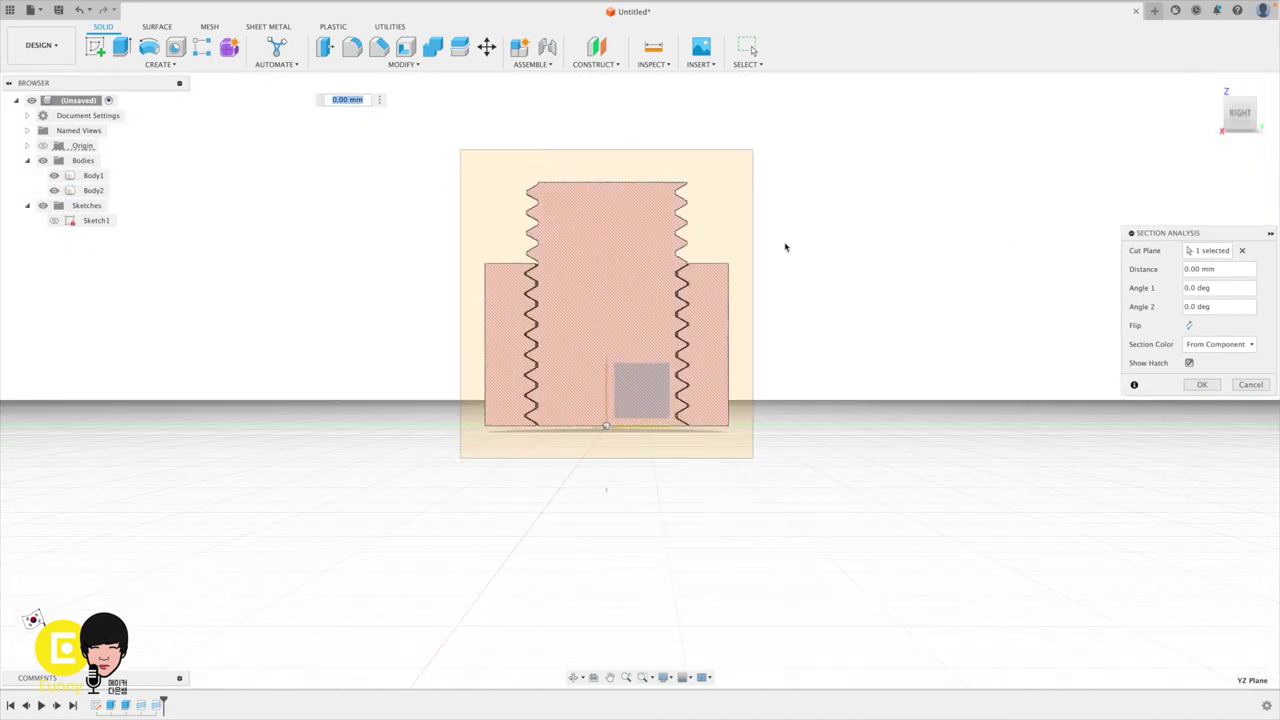
# Zoom and pan to inspect the bolt and nut thread fit, then close Section Analysis.
pyautogui.scroll(2, 788, 248)
pyautogui.scroll(2, 786, 246)
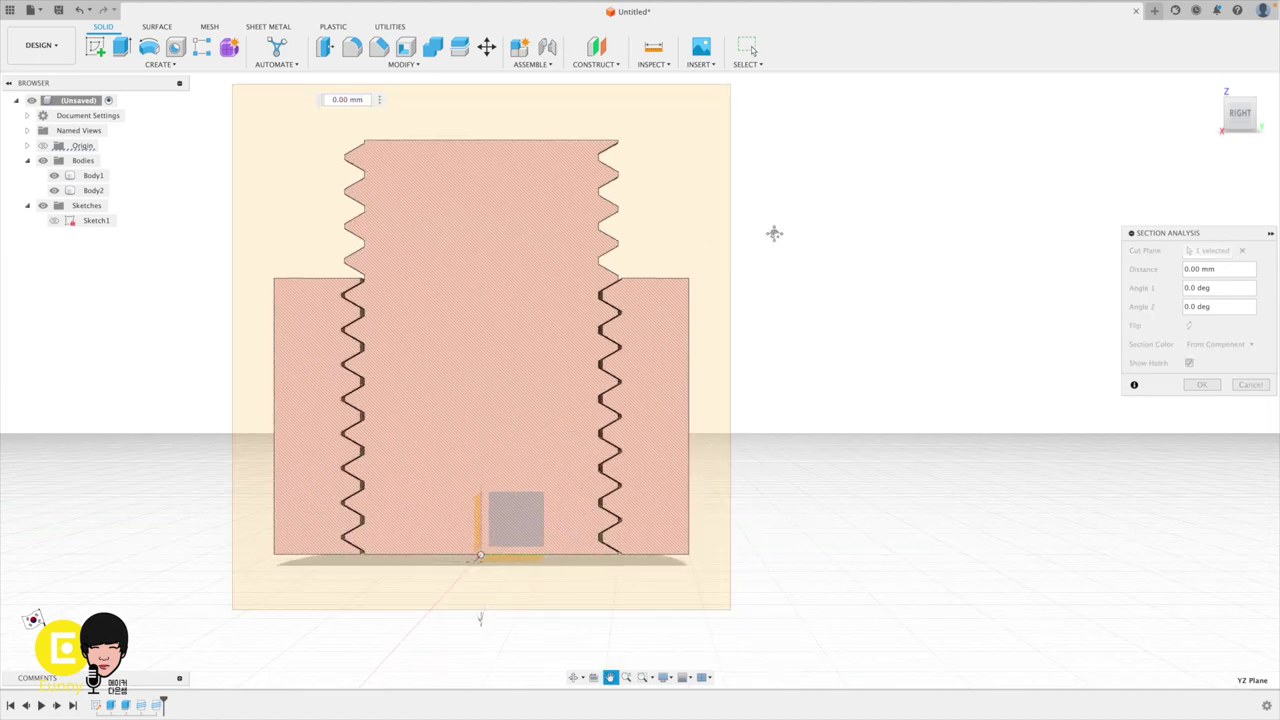
pyautogui.moveTo(771, 231); pyautogui.dragTo(857, 246, button='middle')
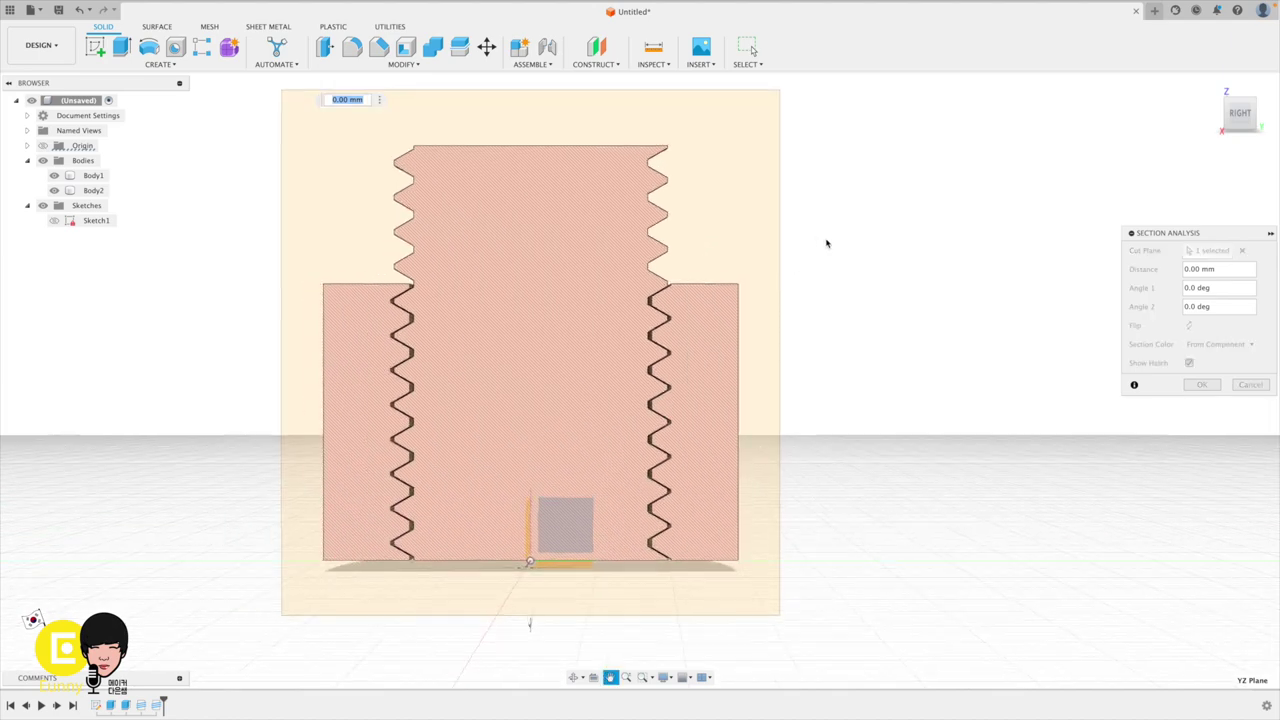
pyautogui.click(728, 299)
pyautogui.scroll(2, 711, 297)
pyautogui.scroll(1, 690, 297)
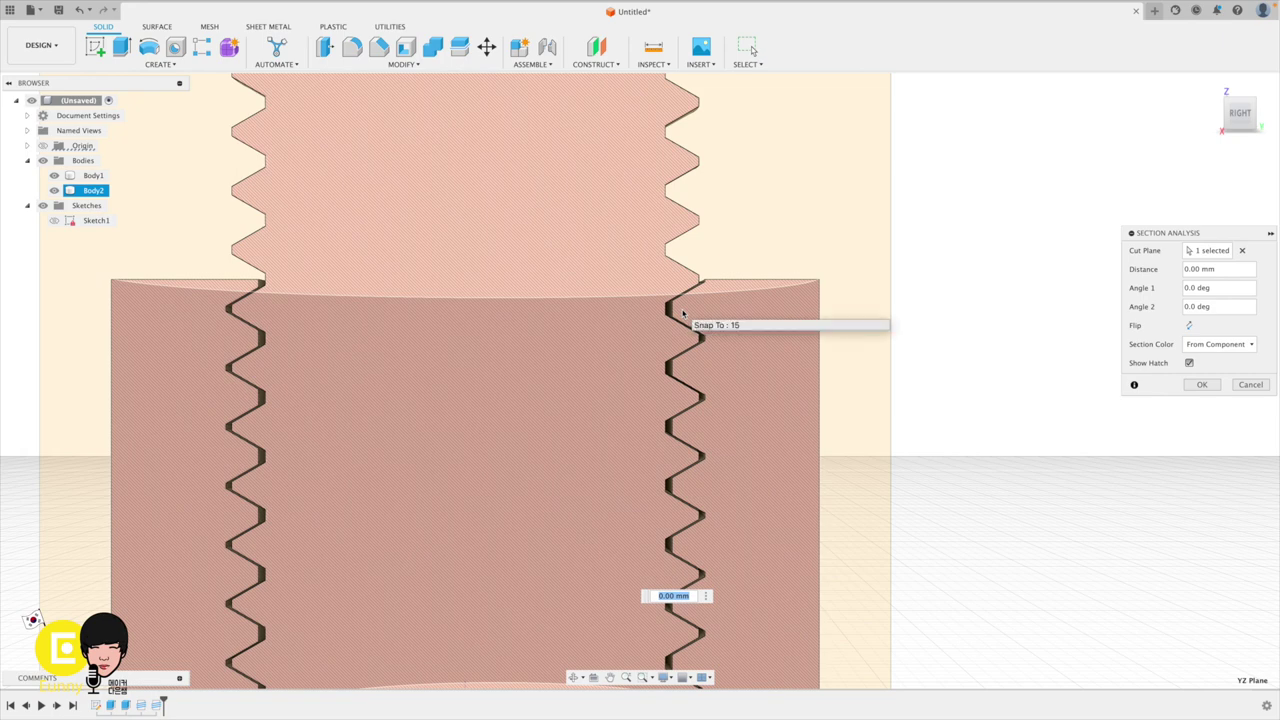
pyautogui.click(917, 316)
pyautogui.scroll(-2, 906, 318)
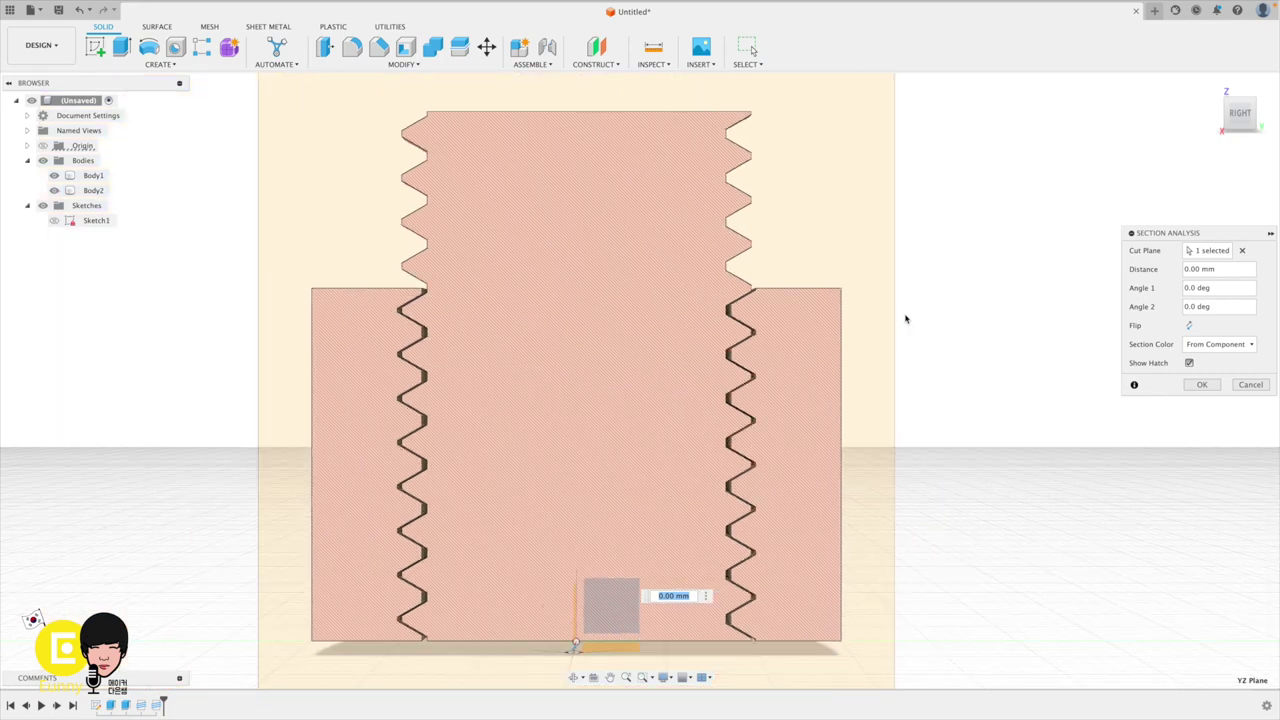
pyautogui.scroll(-1, 906, 316)
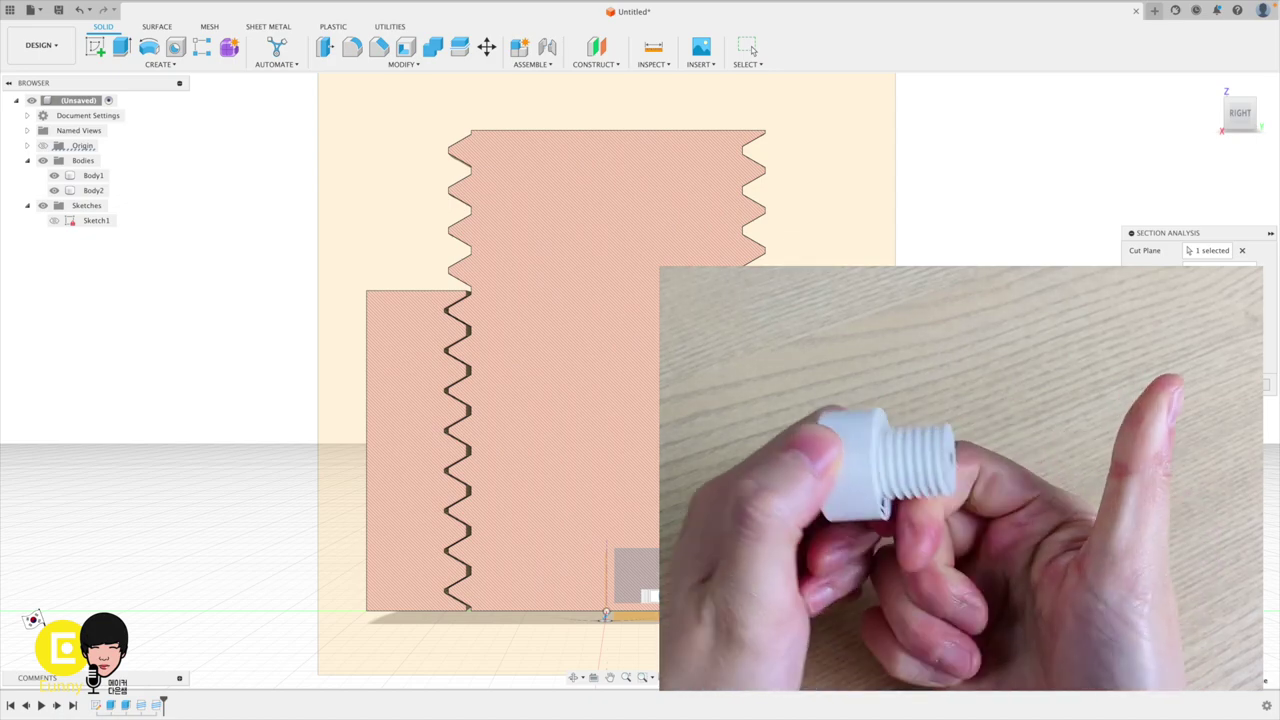
pyautogui.scroll(3, 752, 303)
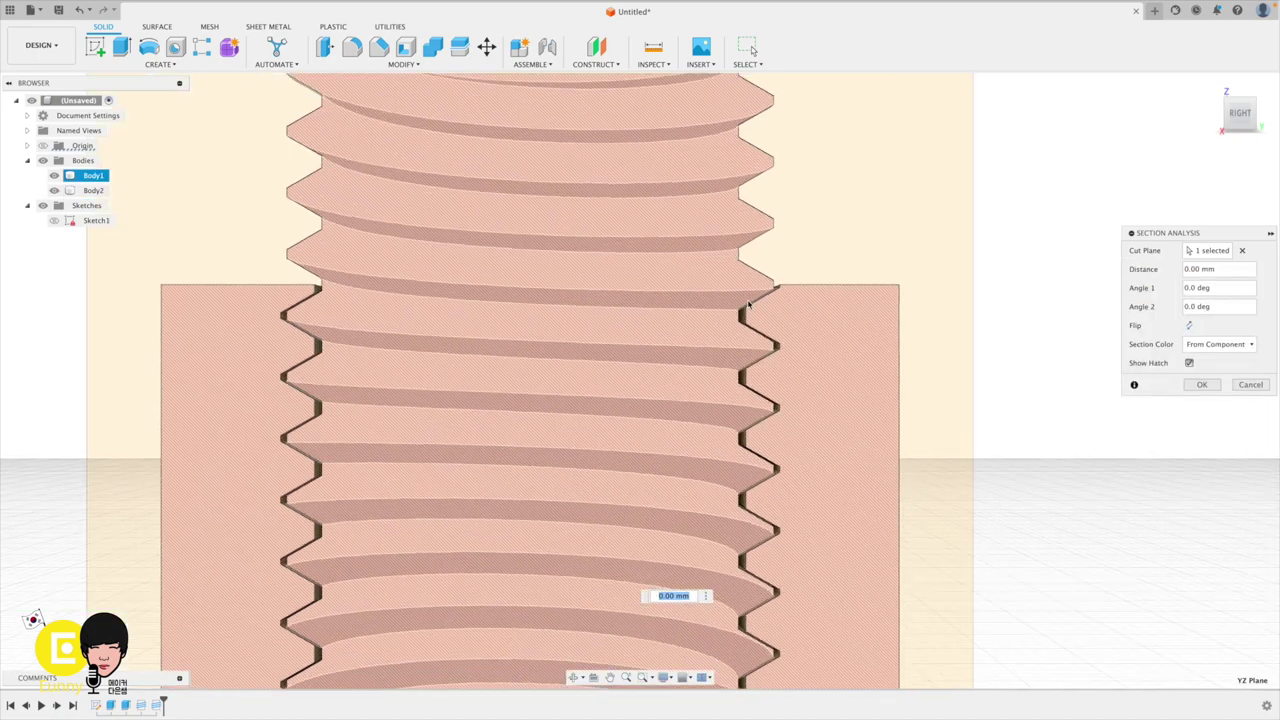
pyautogui.scroll(2, 752, 303)
pyautogui.scroll(-2, 752, 300)
pyautogui.scroll(-3, 752, 300)
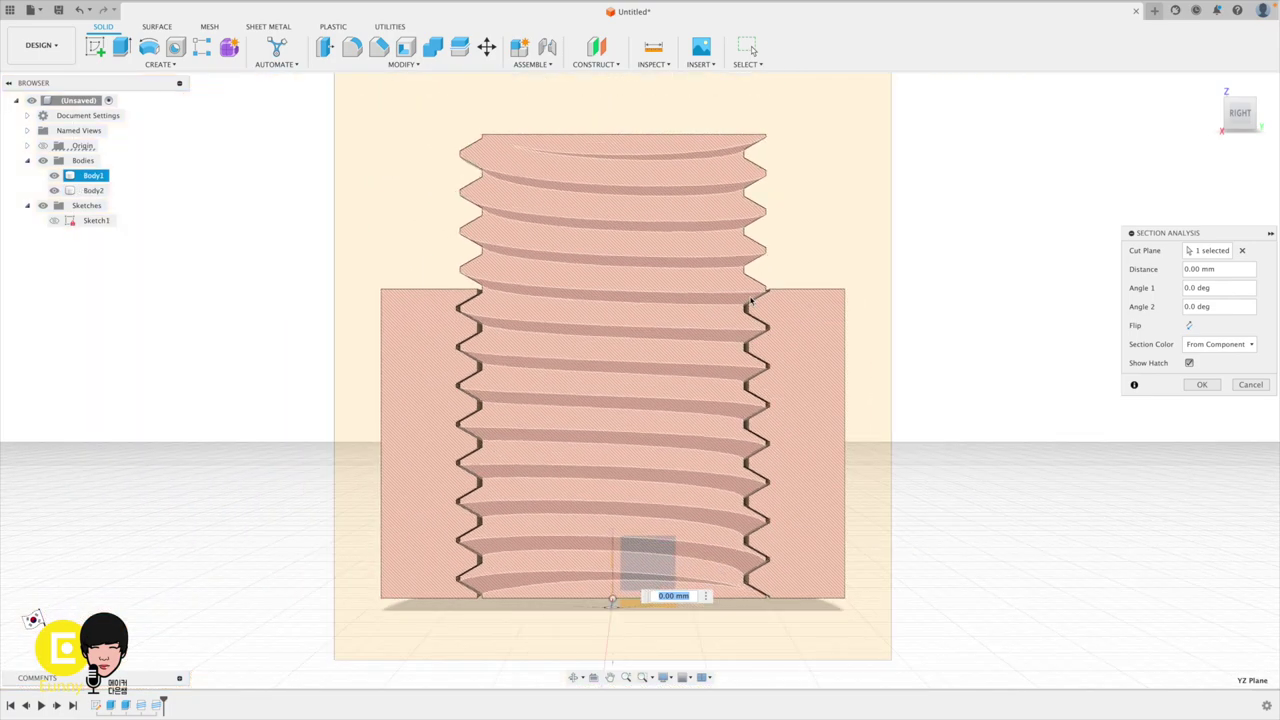
pyautogui.scroll(-2, 752, 300)
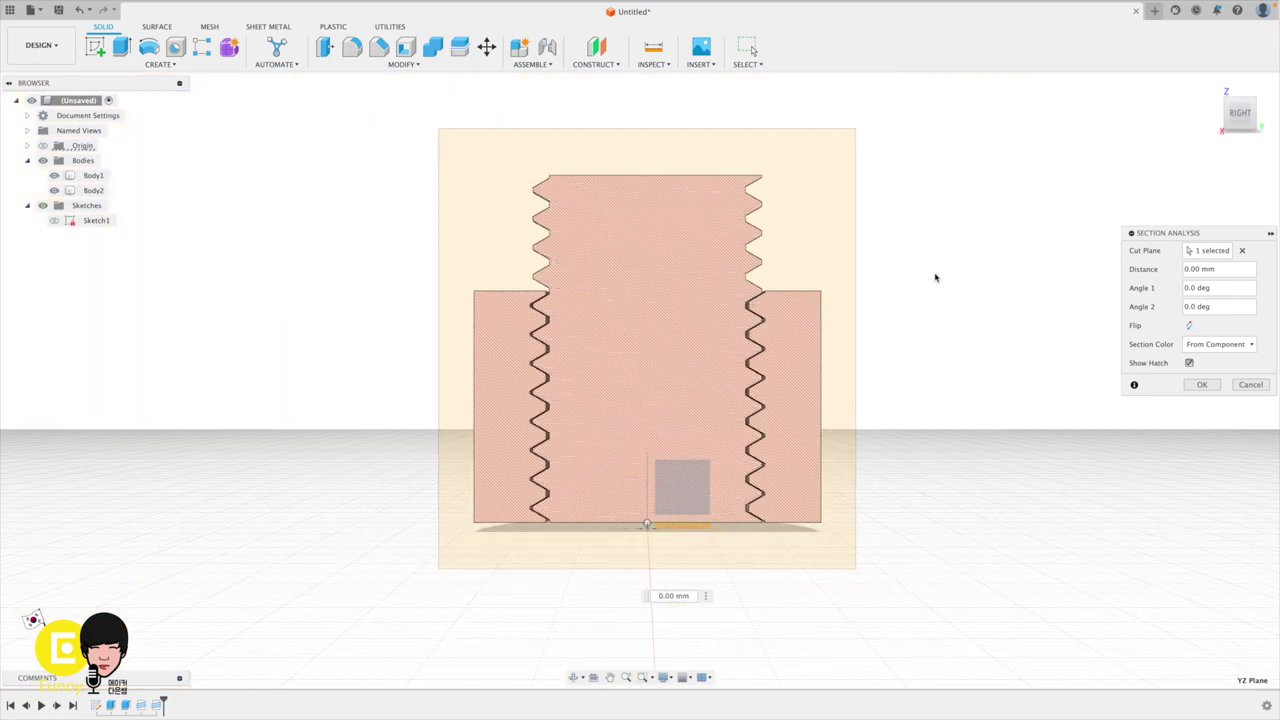
pyautogui.click(1250, 385)
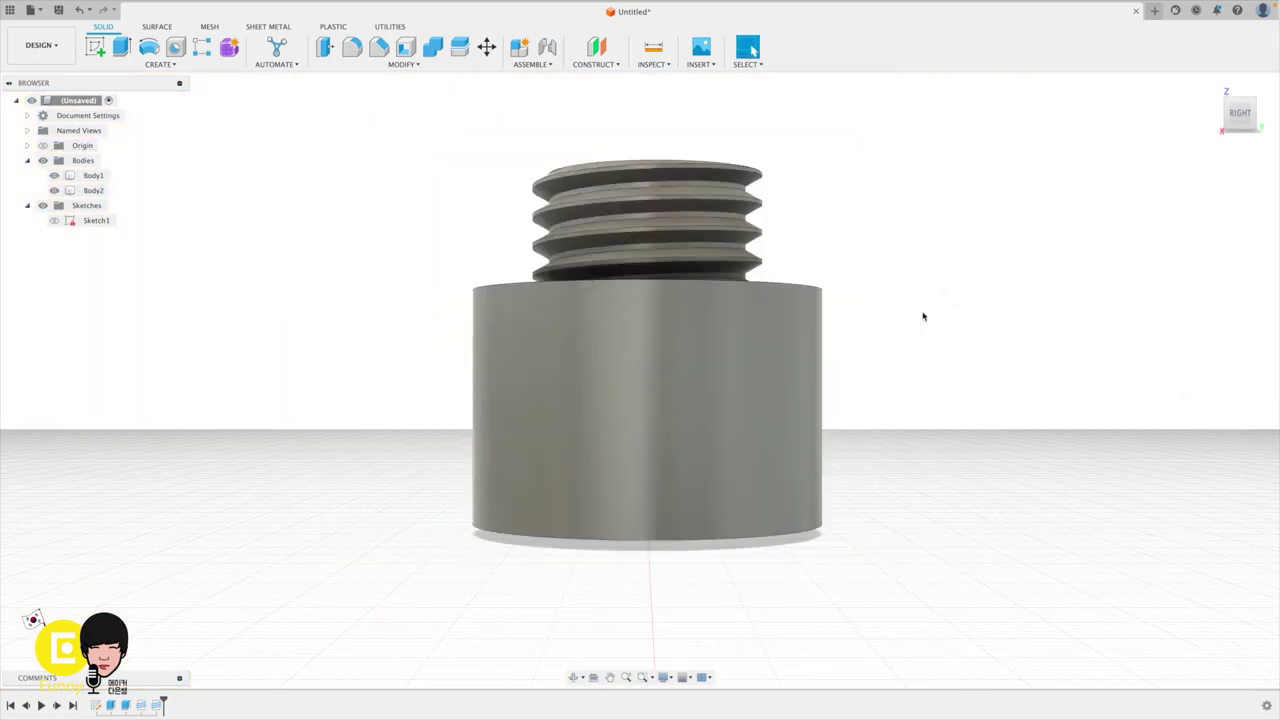
# Edit the Thread1 feature to change the bolt's thread size from 20.0 to 18.0 mm.
pyautogui.click(710, 254)
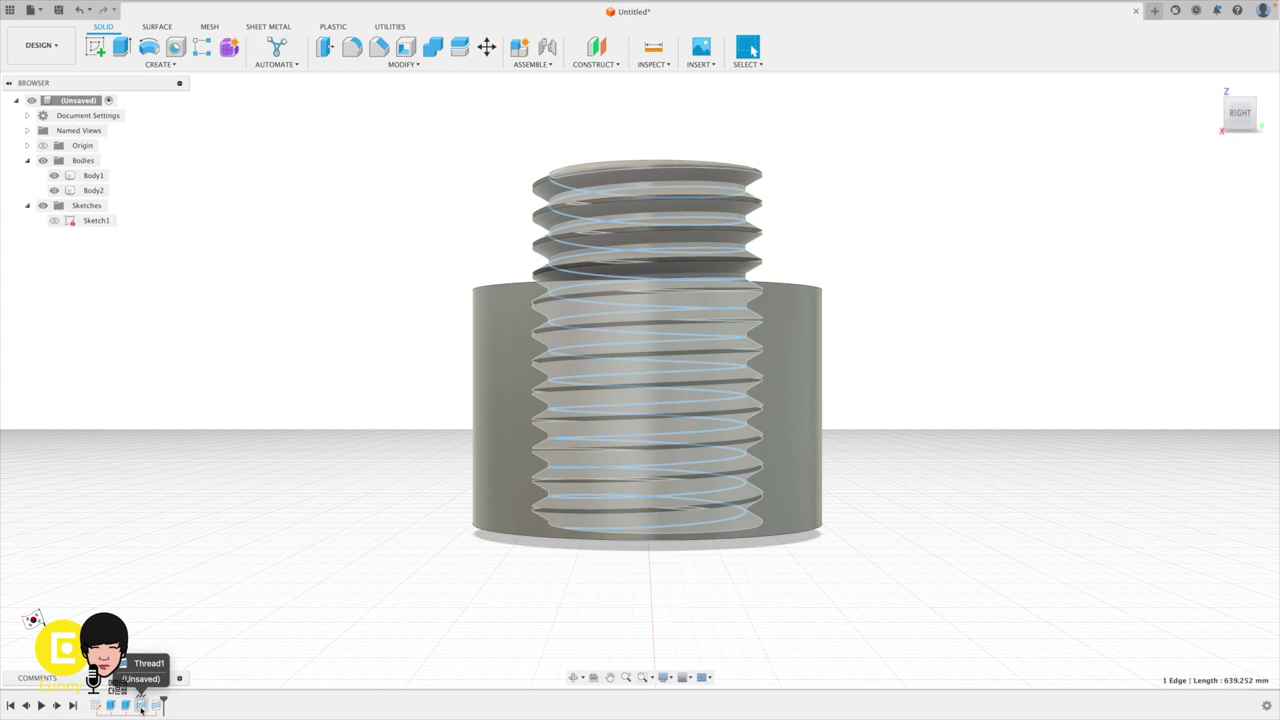
pyautogui.click(141, 707)
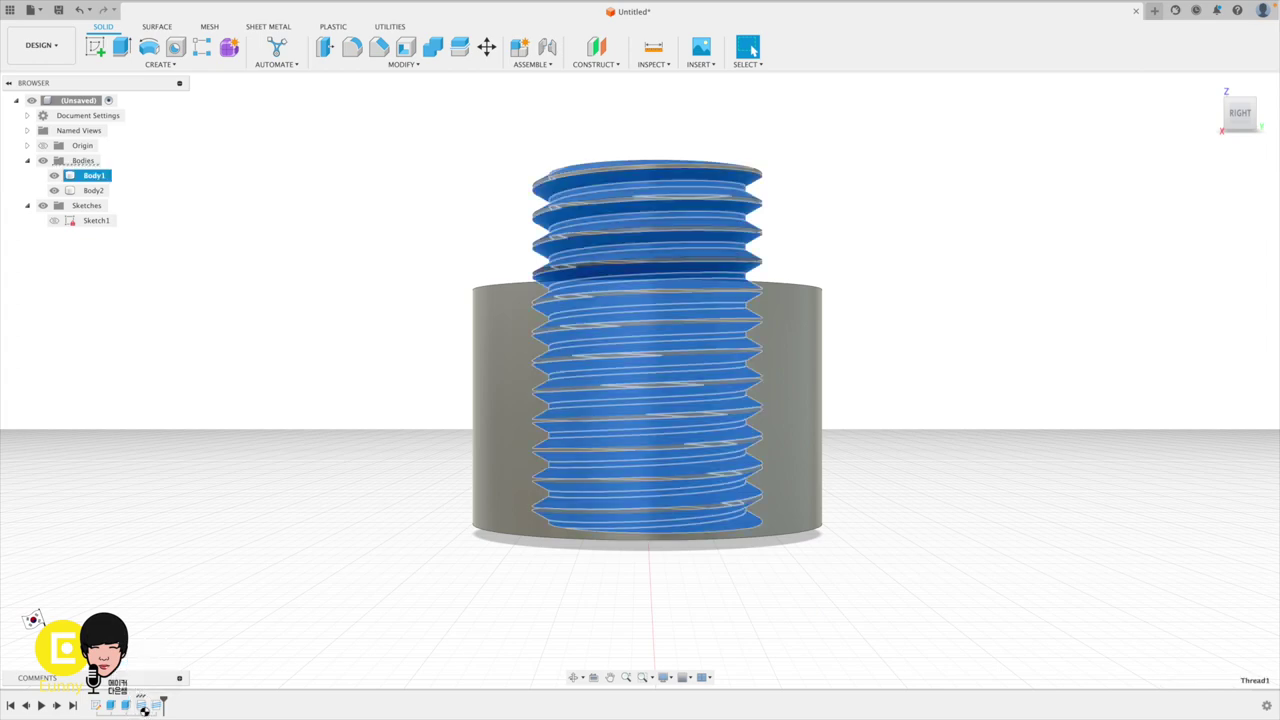
pyautogui.doubleClick(142, 707)
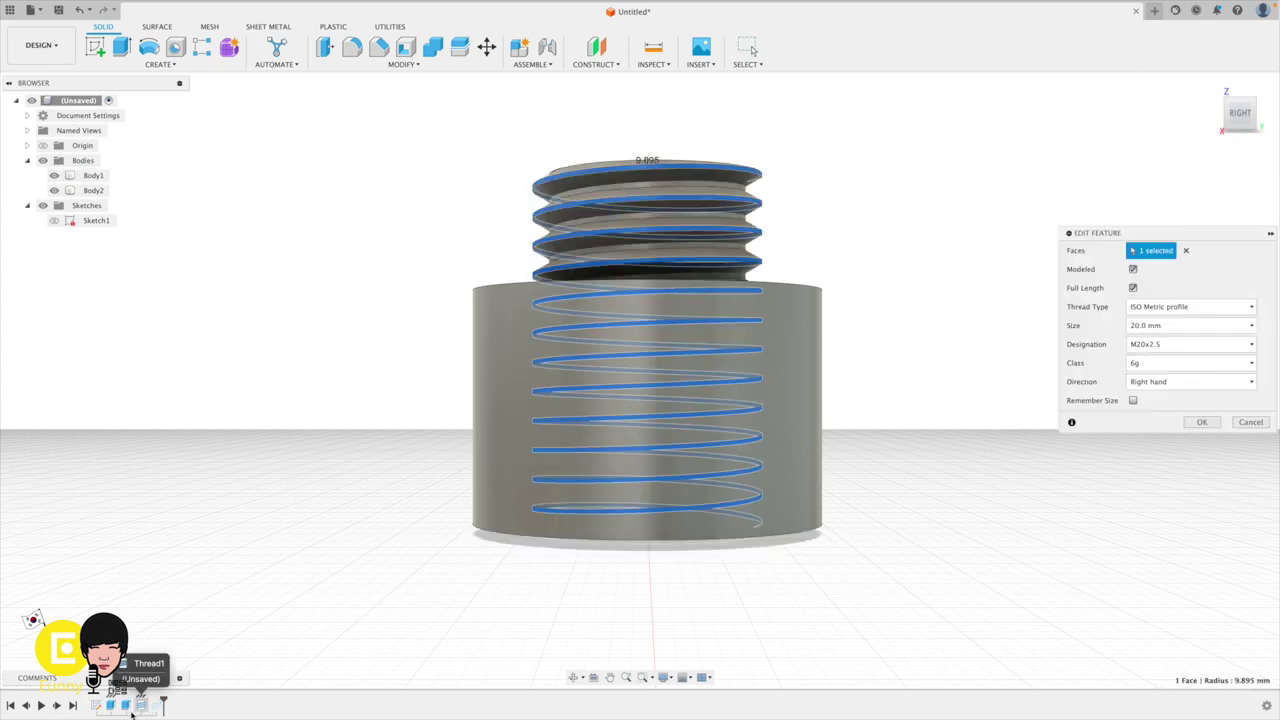
pyautogui.click(1150, 326)
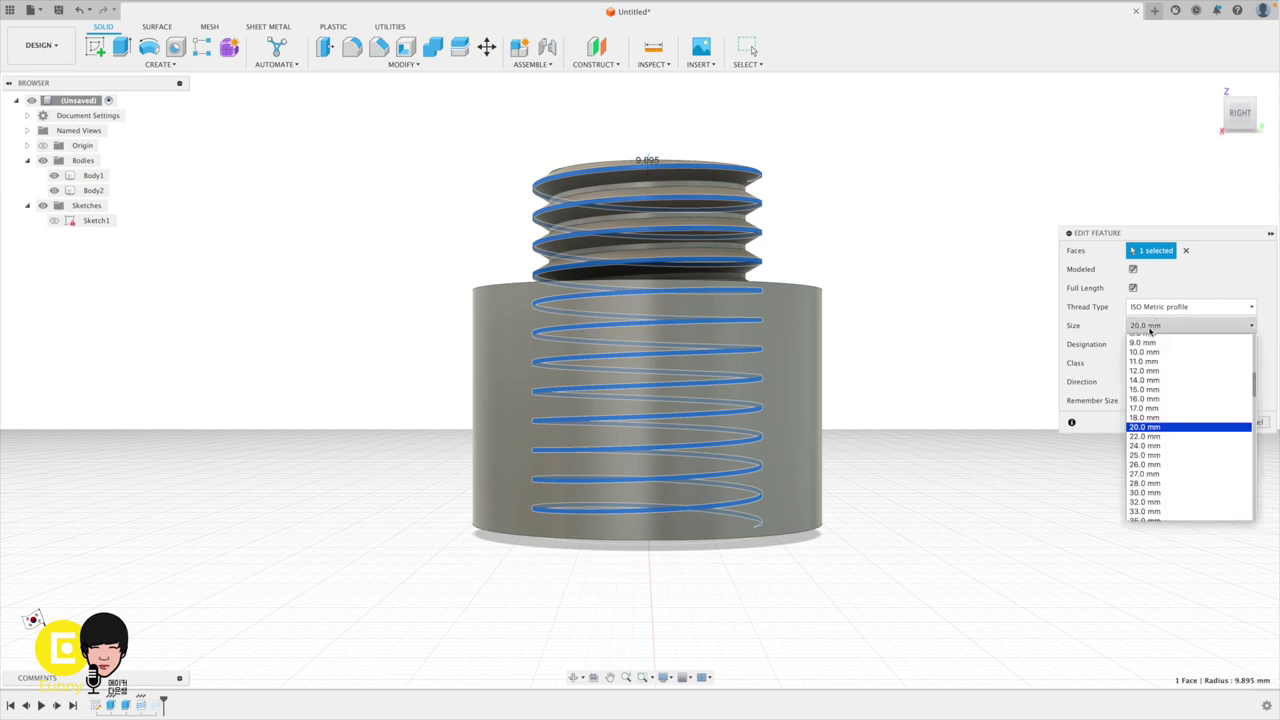
pyautogui.click(1140, 422)
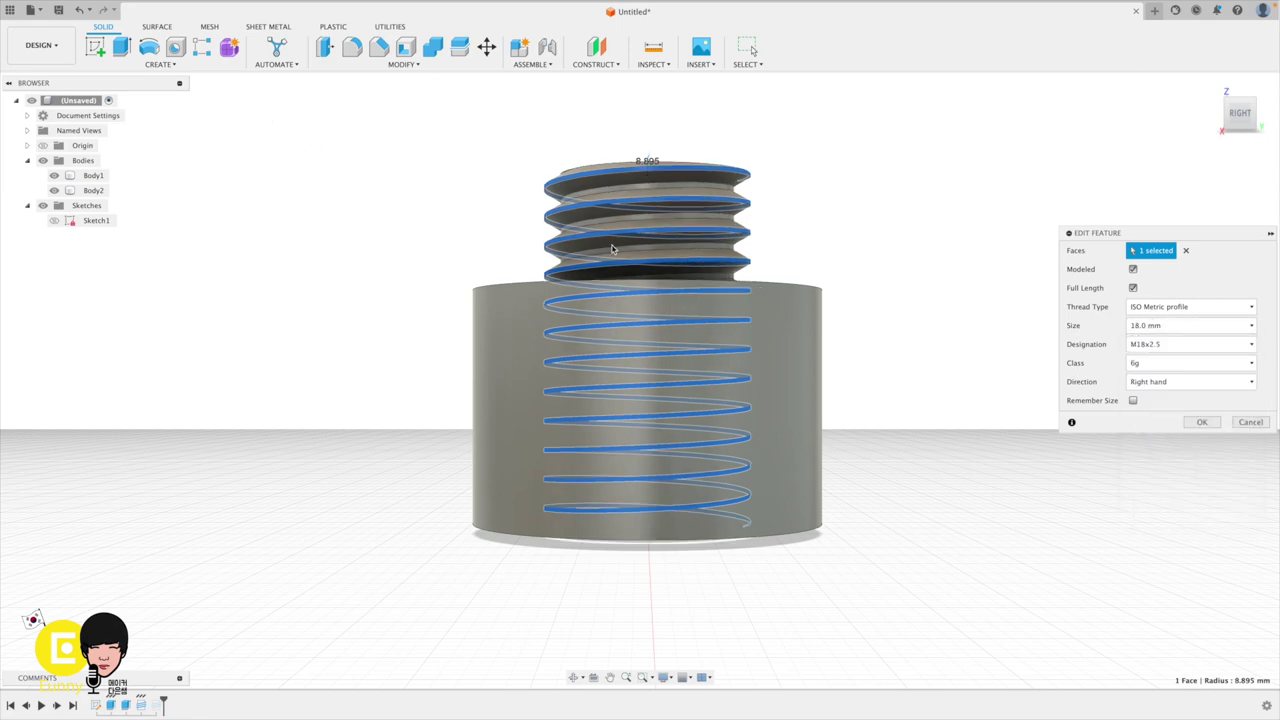
pyautogui.click(1203, 422)
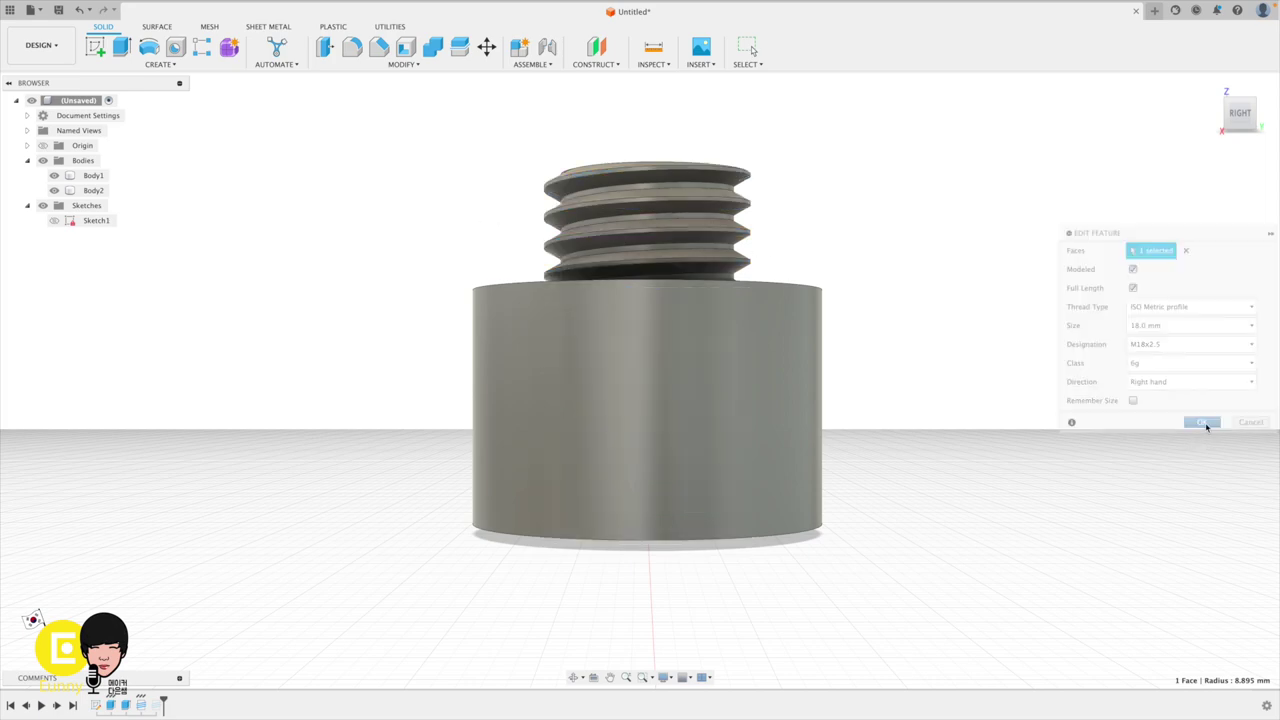
pyautogui.click(655, 63)
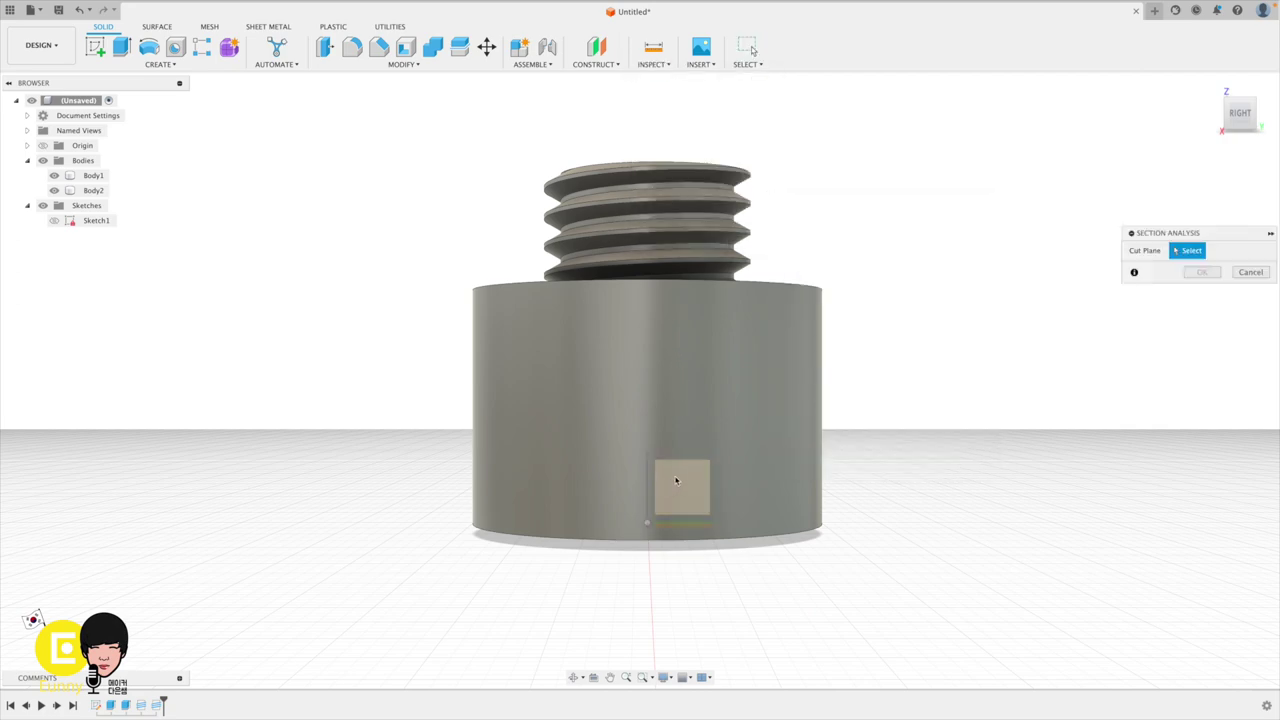
# Section along the YZ plane, zoom into the M18 bolt threads inside the M20 nut, then close.
pyautogui.click(676, 481)
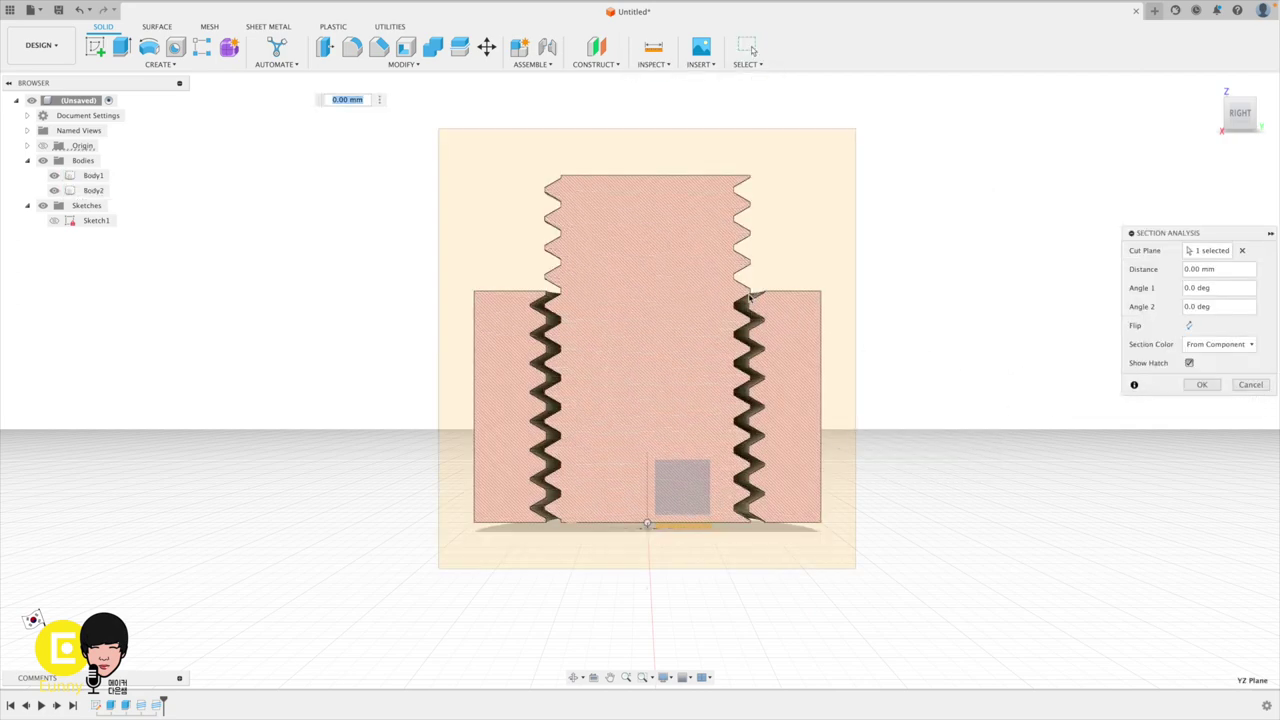
pyautogui.click(803, 309)
pyautogui.scroll(1, 800, 310)
pyautogui.scroll(2, 800, 310)
pyautogui.scroll(2, 797, 310)
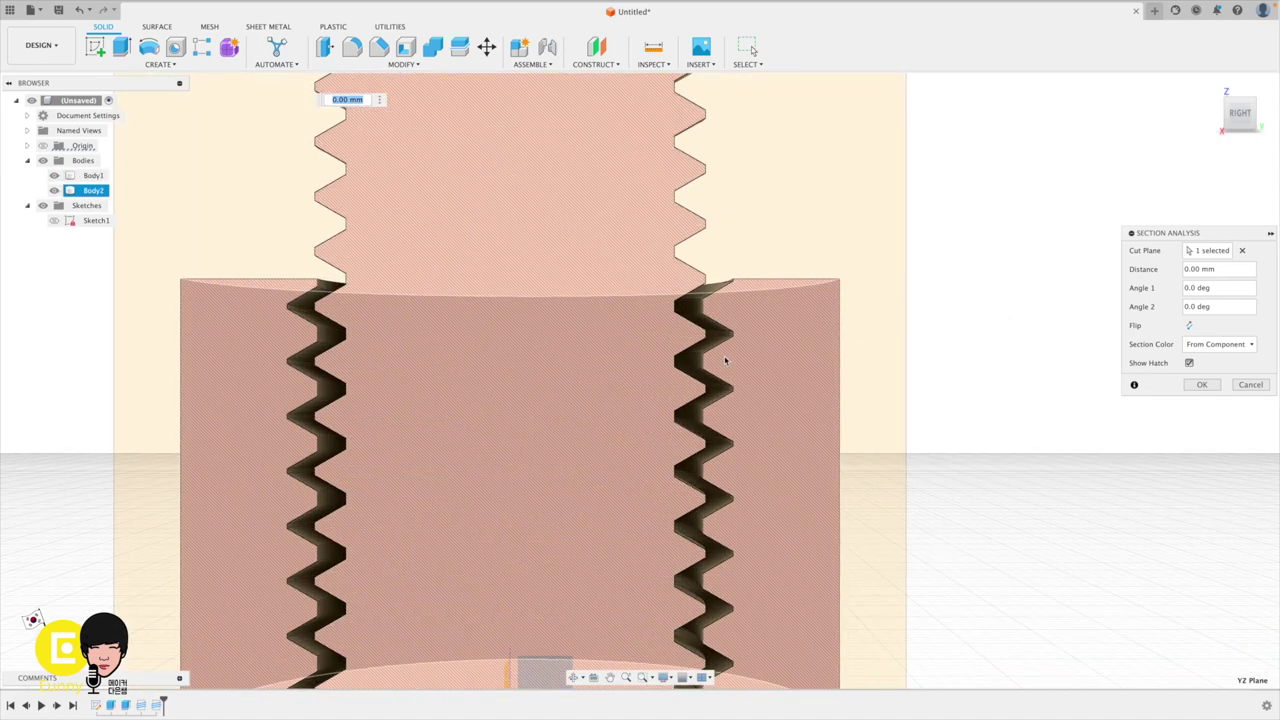
pyautogui.click(904, 404)
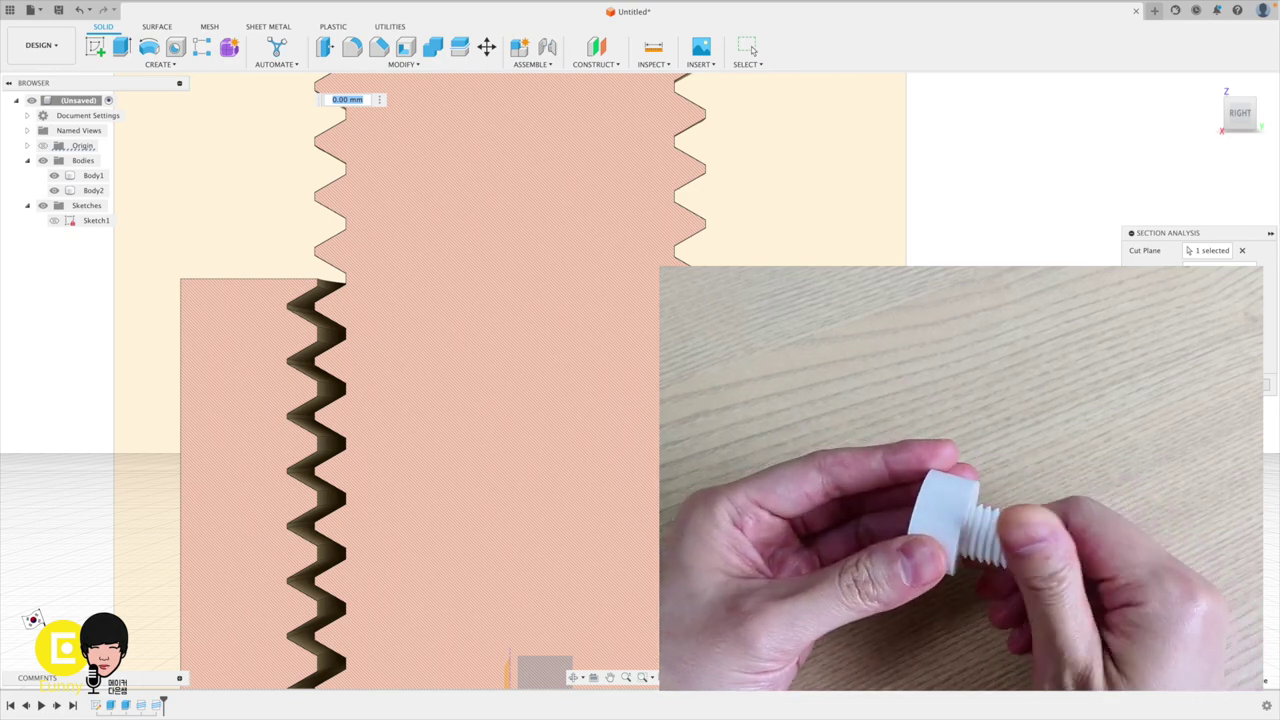
pyautogui.click(93, 190)
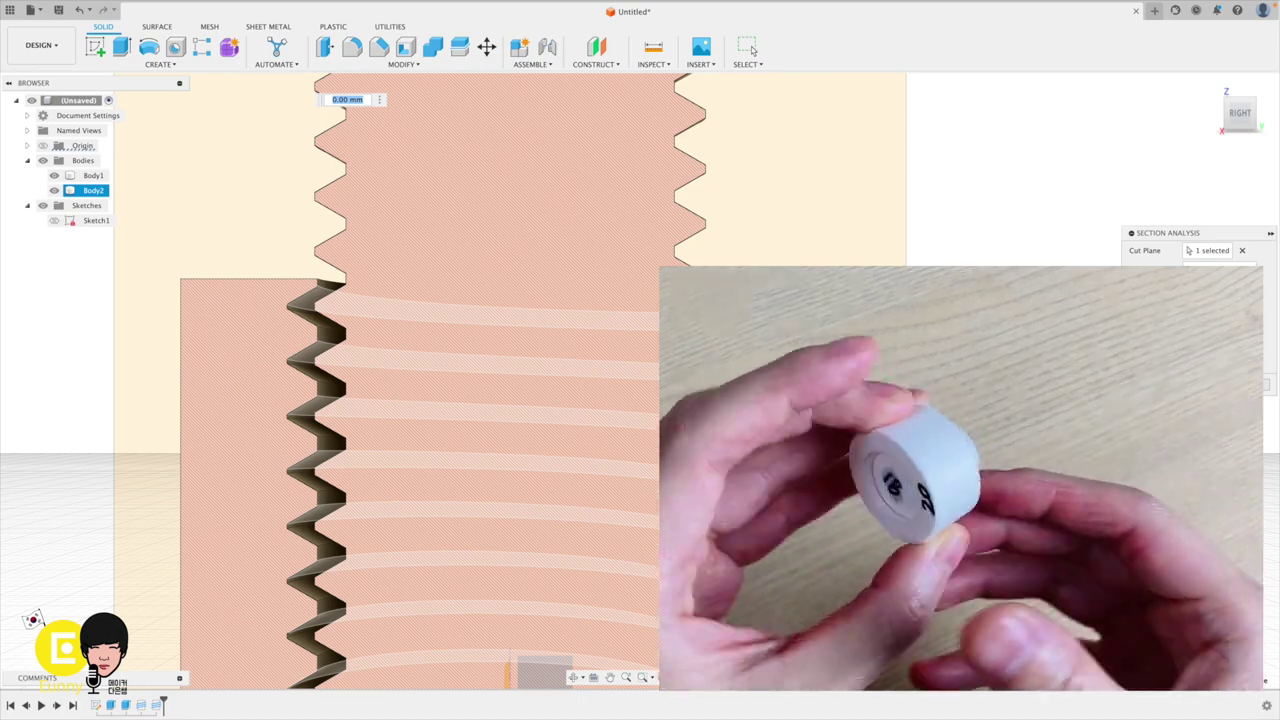
pyautogui.press('Escape')
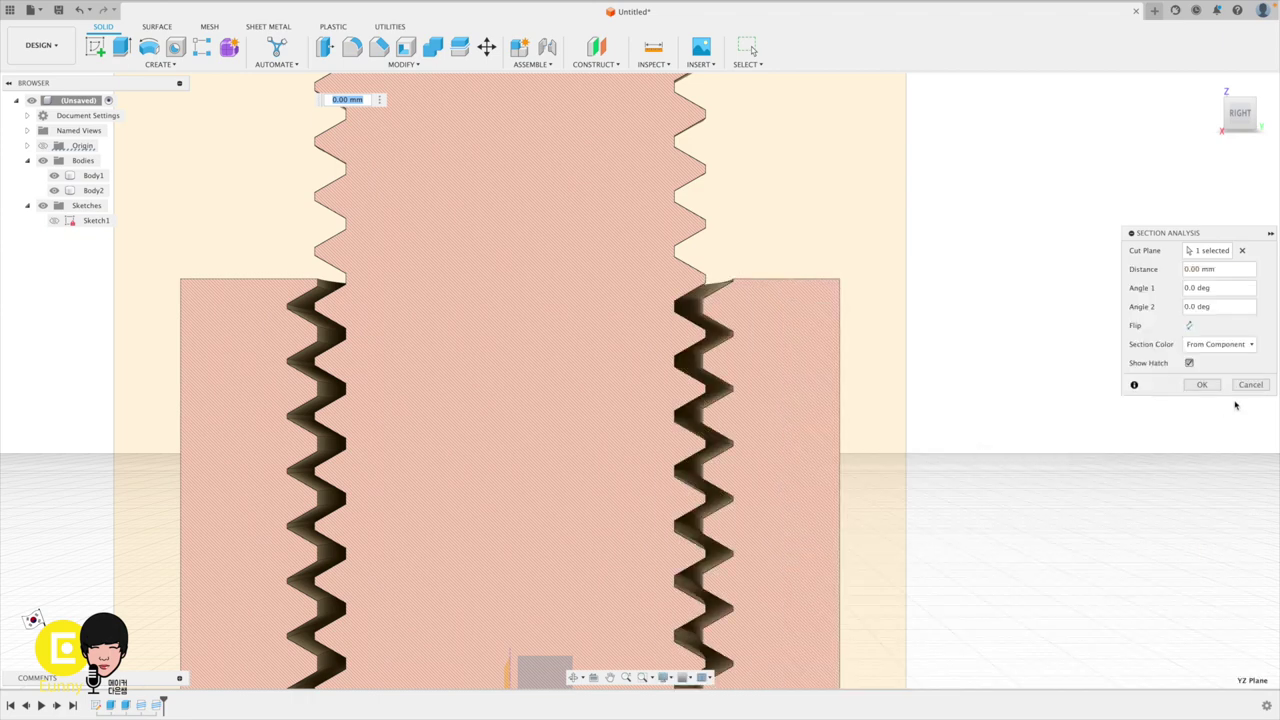
pyautogui.click(1249, 385)
# Change the bolt's thread size back to 20.0 mm (M20x2.5) and commit the thread edit.
pyautogui.scroll(-5, 1003, 403)
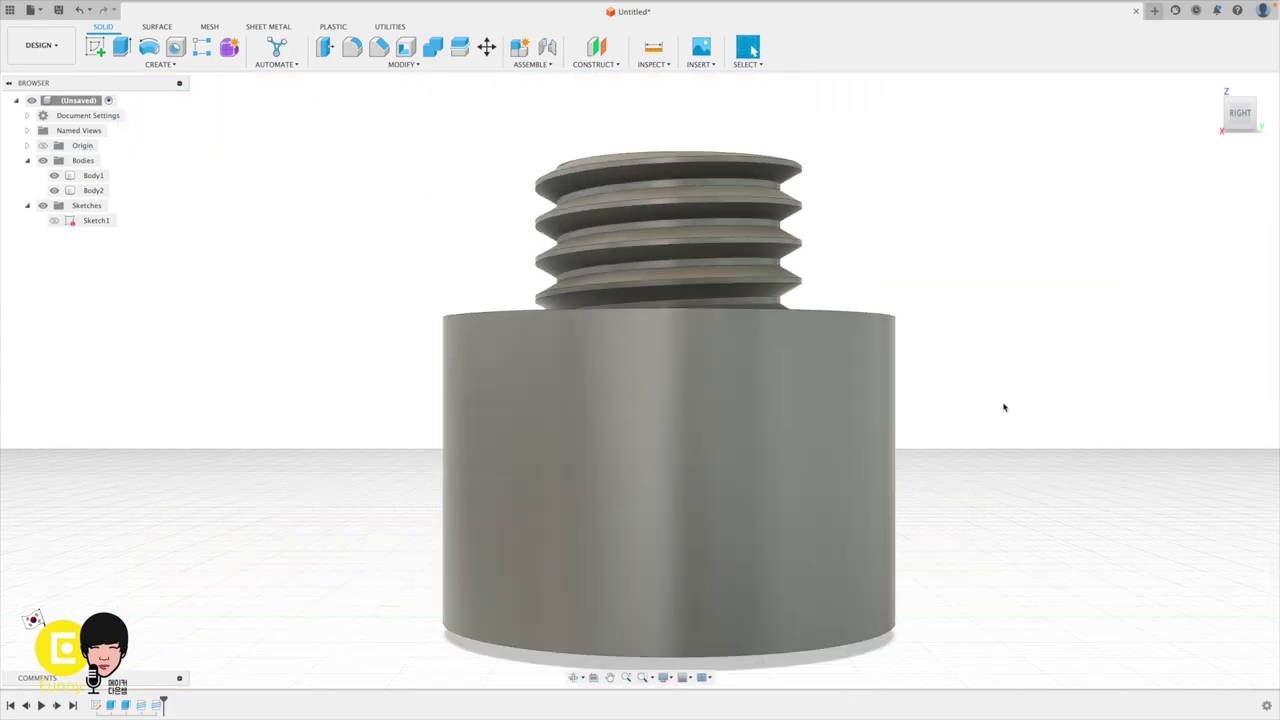
pyautogui.click(808, 312)
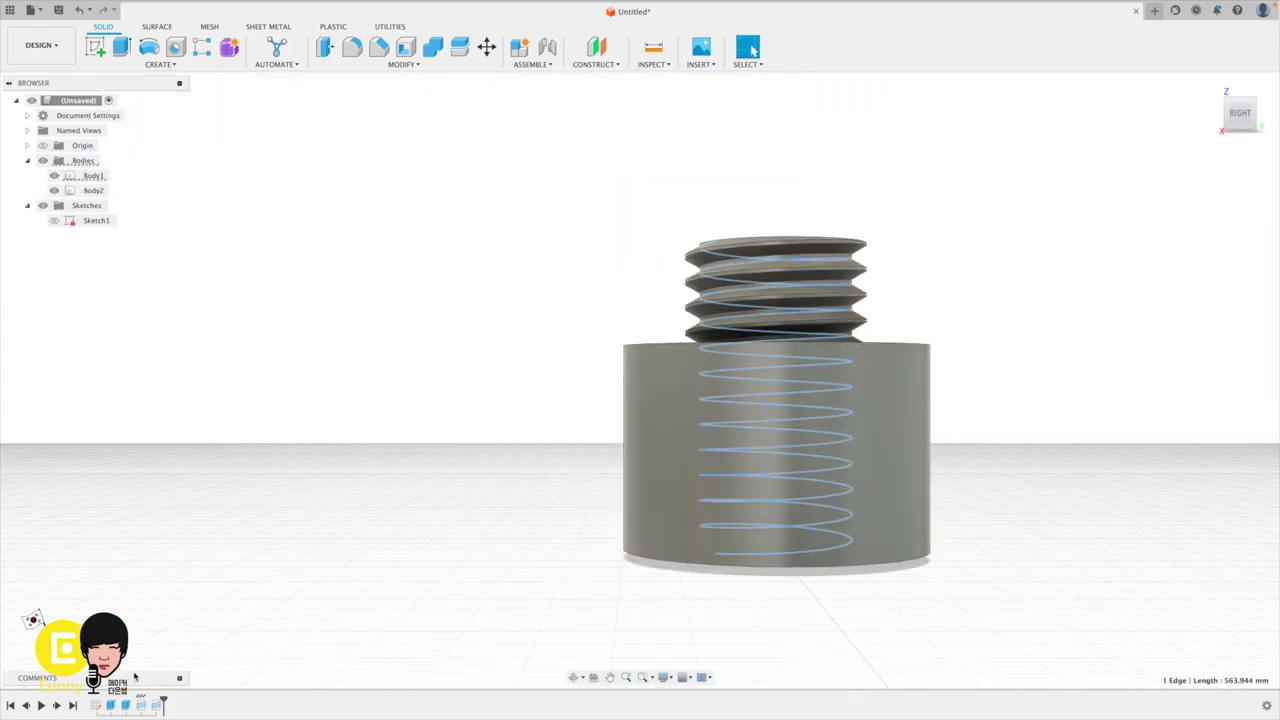
pyautogui.doubleClick(141, 708)
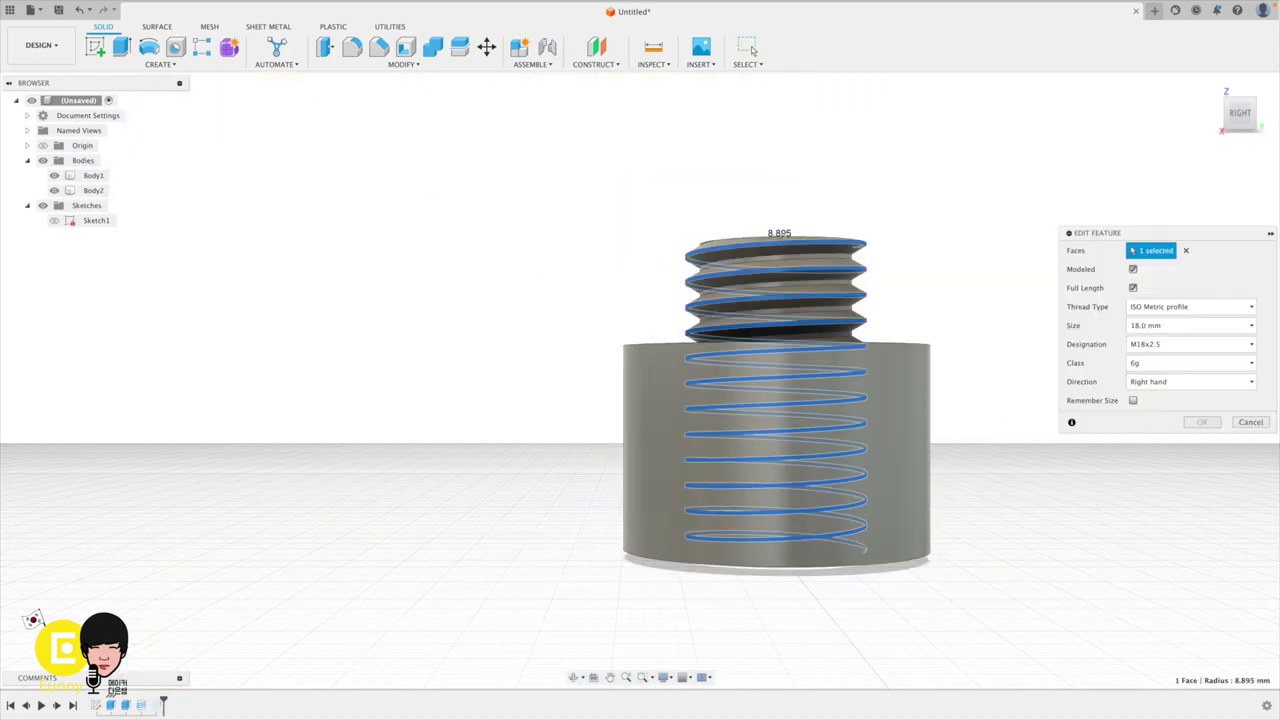
pyautogui.click(1150, 326)
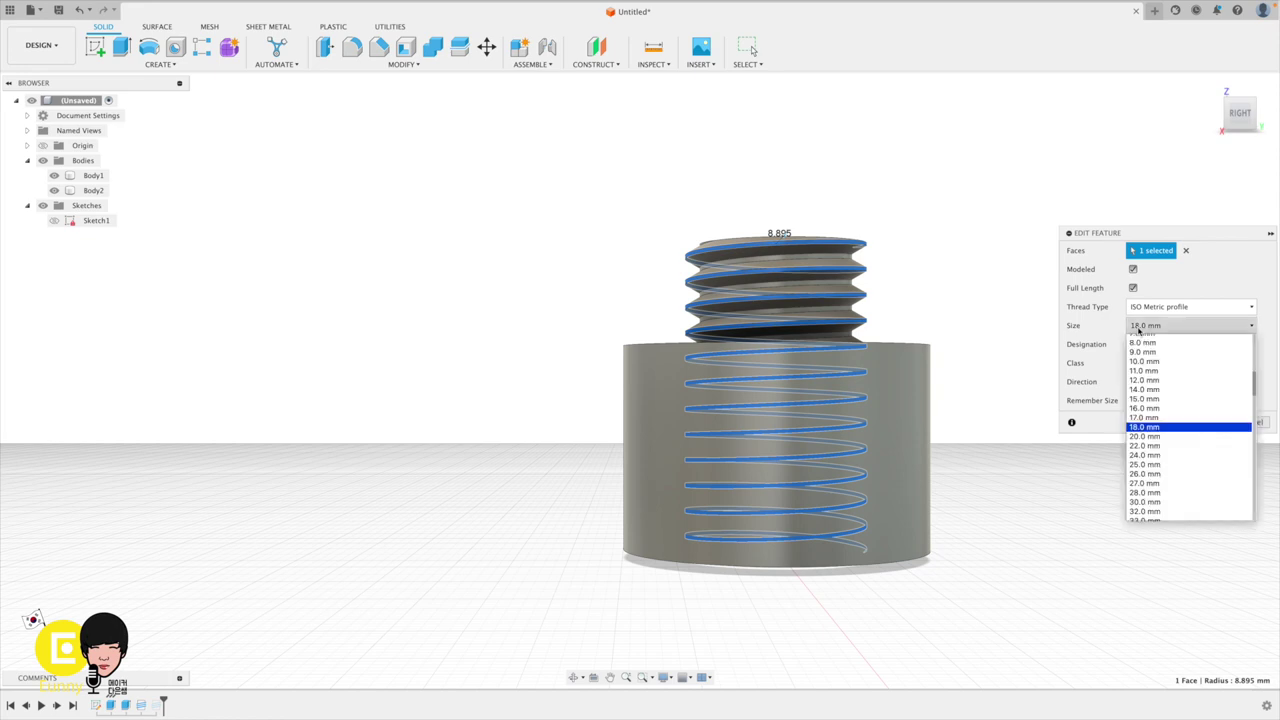
pyautogui.click(1151, 441)
pyautogui.click(1204, 427)
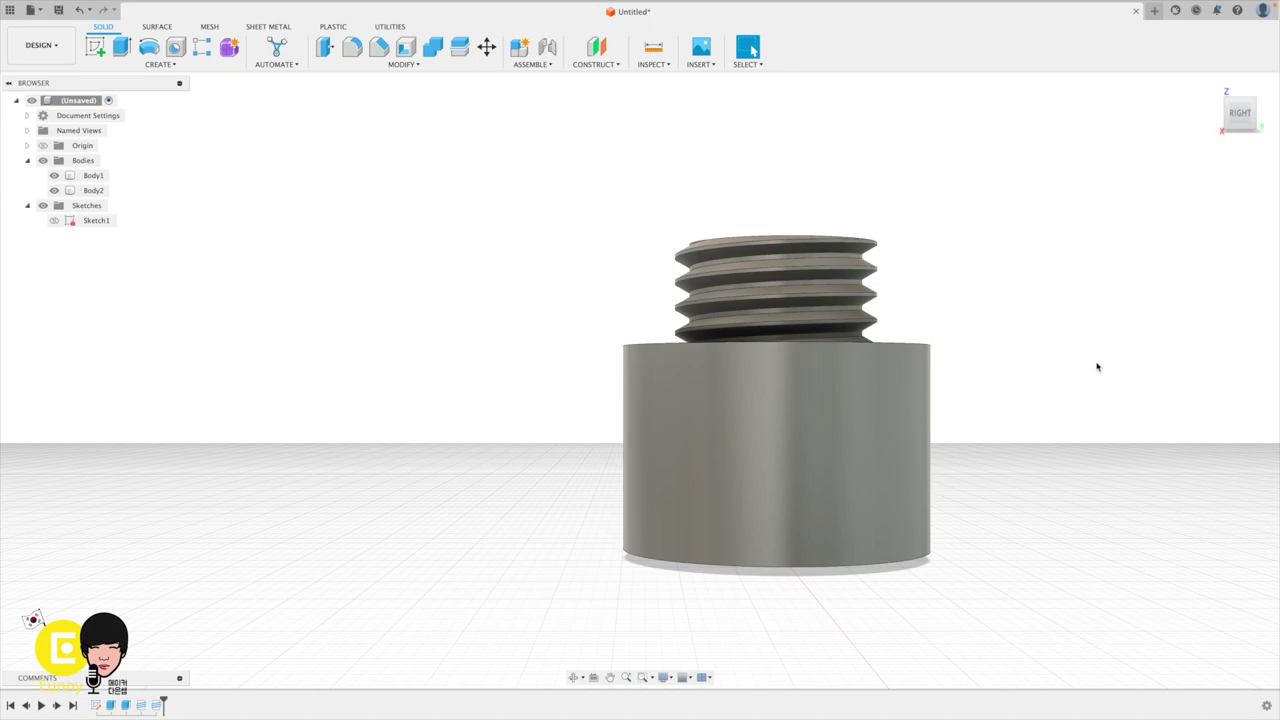
pyautogui.moveTo(1097, 367)
pyautogui.keyDown('shift'); pyautogui.mouseDown(button='middle')
pyautogui.moveTo(983, 343)
pyautogui.moveTo(1031, 391)
pyautogui.moveTo(928, 420)
pyautogui.mouseUp(button='middle'); pyautogui.keyUp('shift')
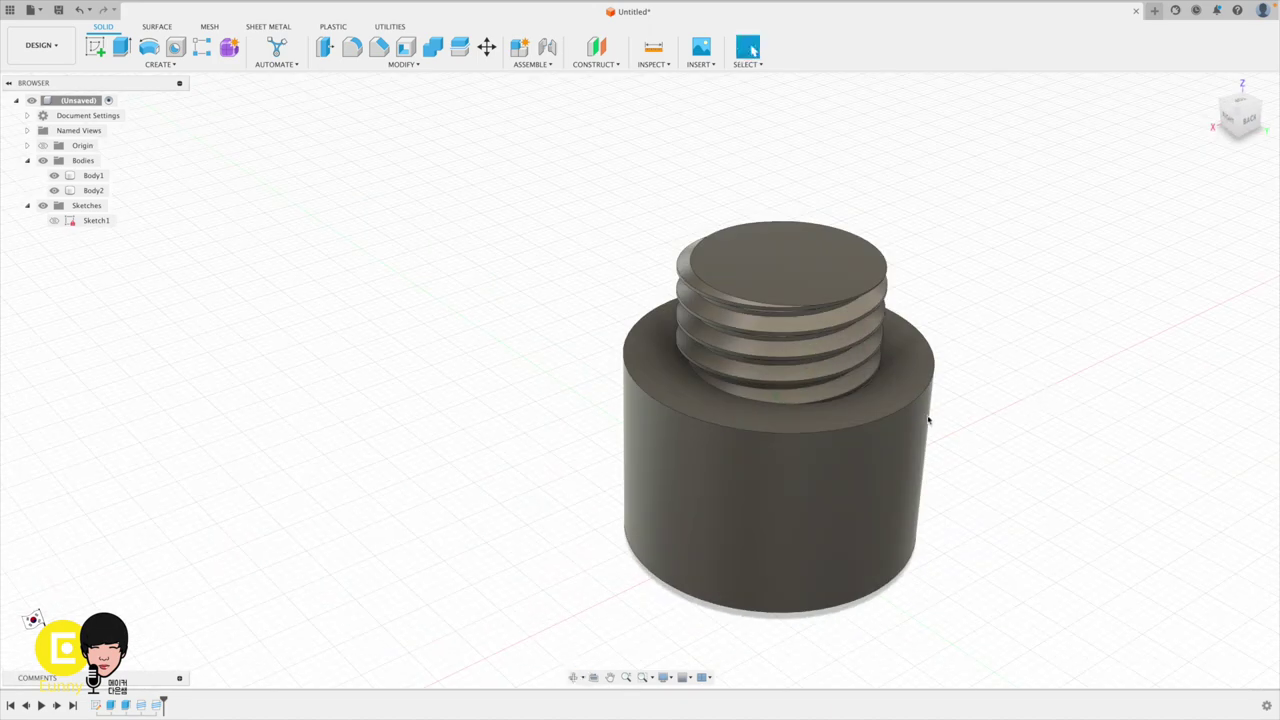
# Hide the outer cylinder body (Body2) so only the threaded bolt remains visible.
pyautogui.click(769, 479)
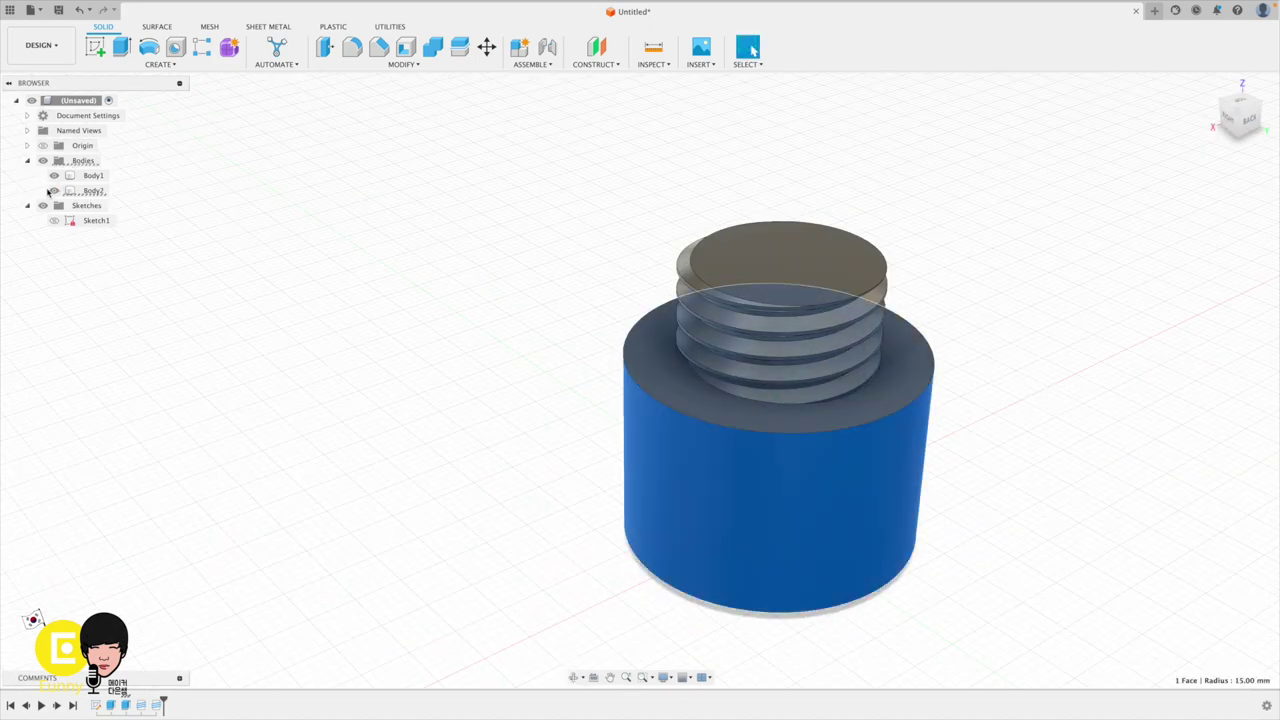
pyautogui.click(49, 191)
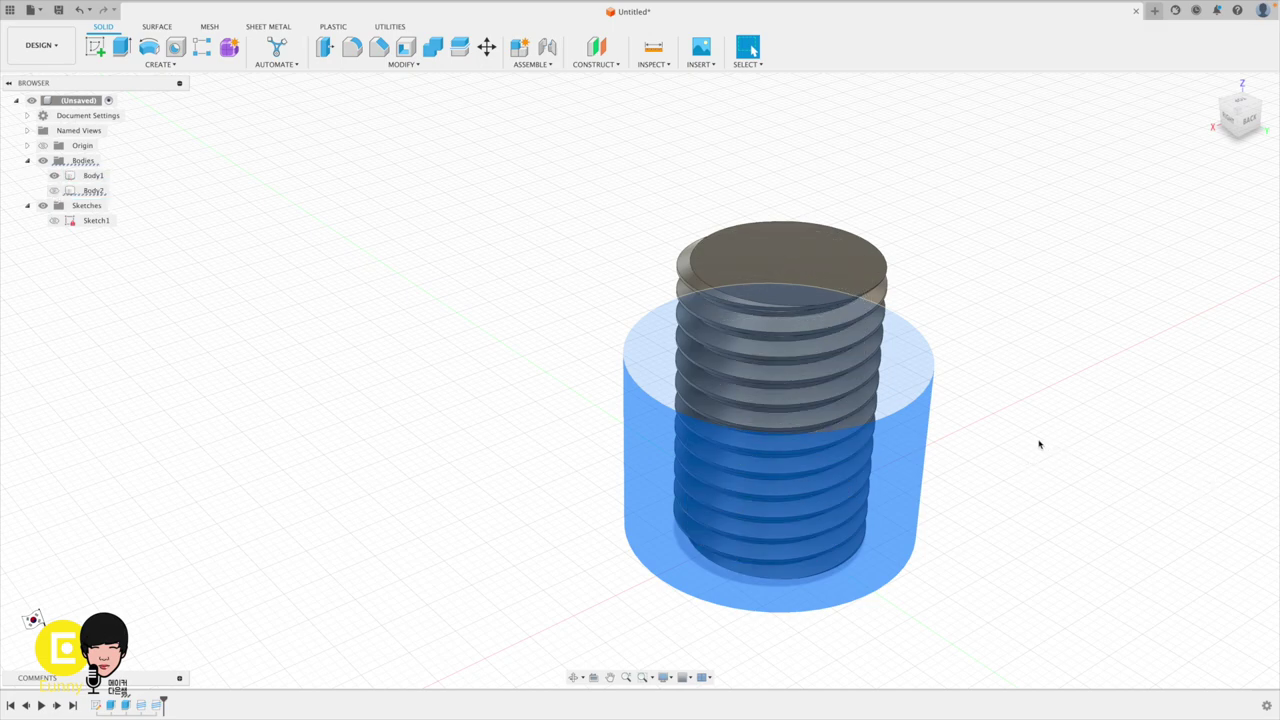
pyautogui.click(1039, 444)
pyautogui.scroll(3, 800, 480)
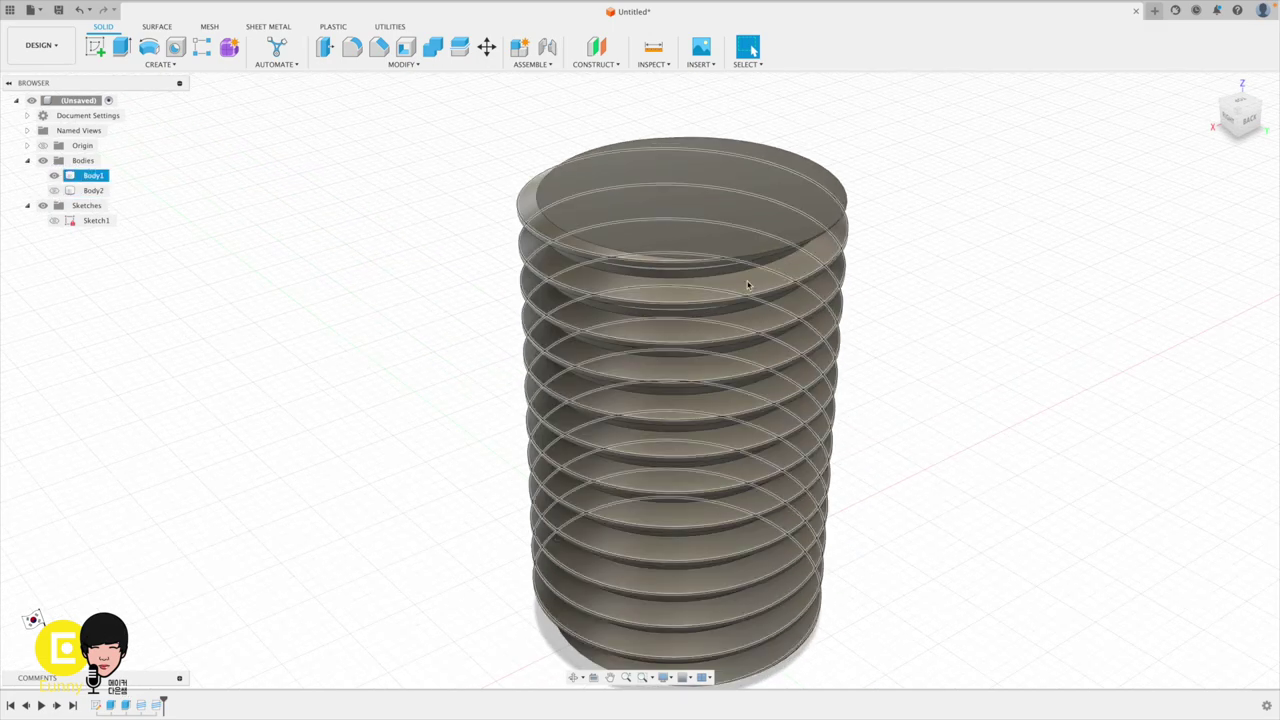
pyautogui.click(932, 354)
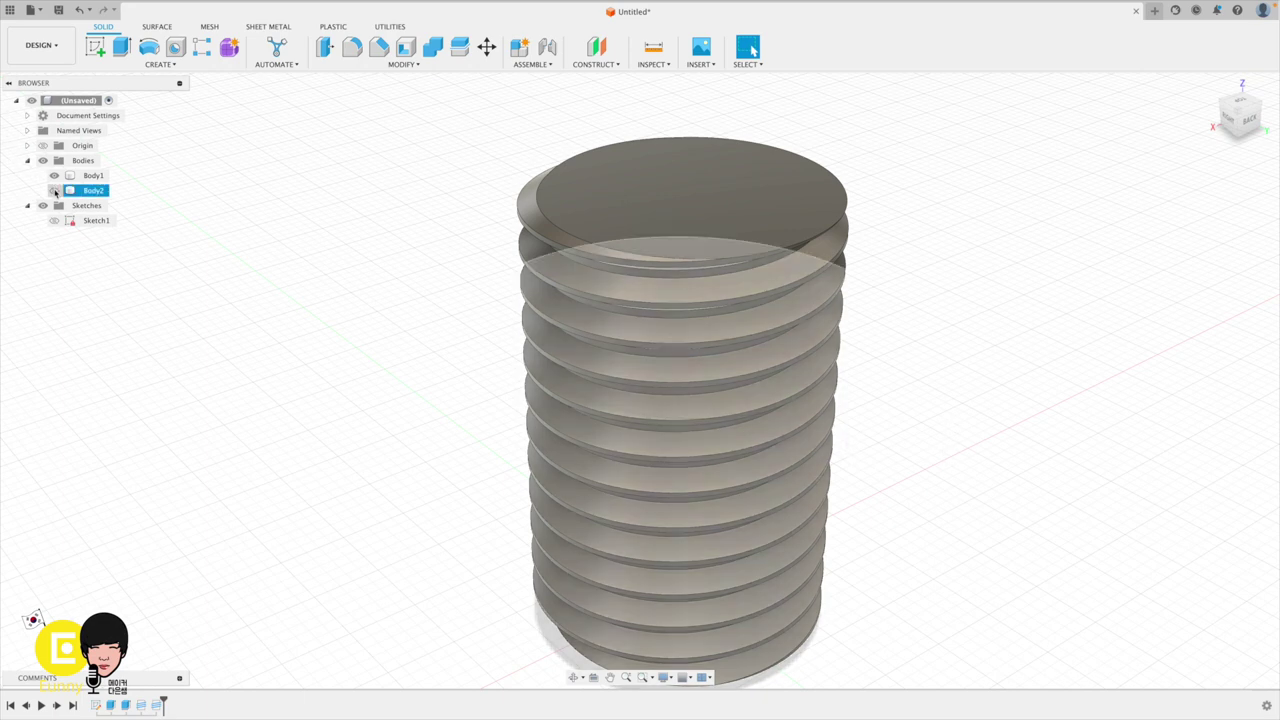
pyautogui.click(54, 190)
pyautogui.click(54, 190)
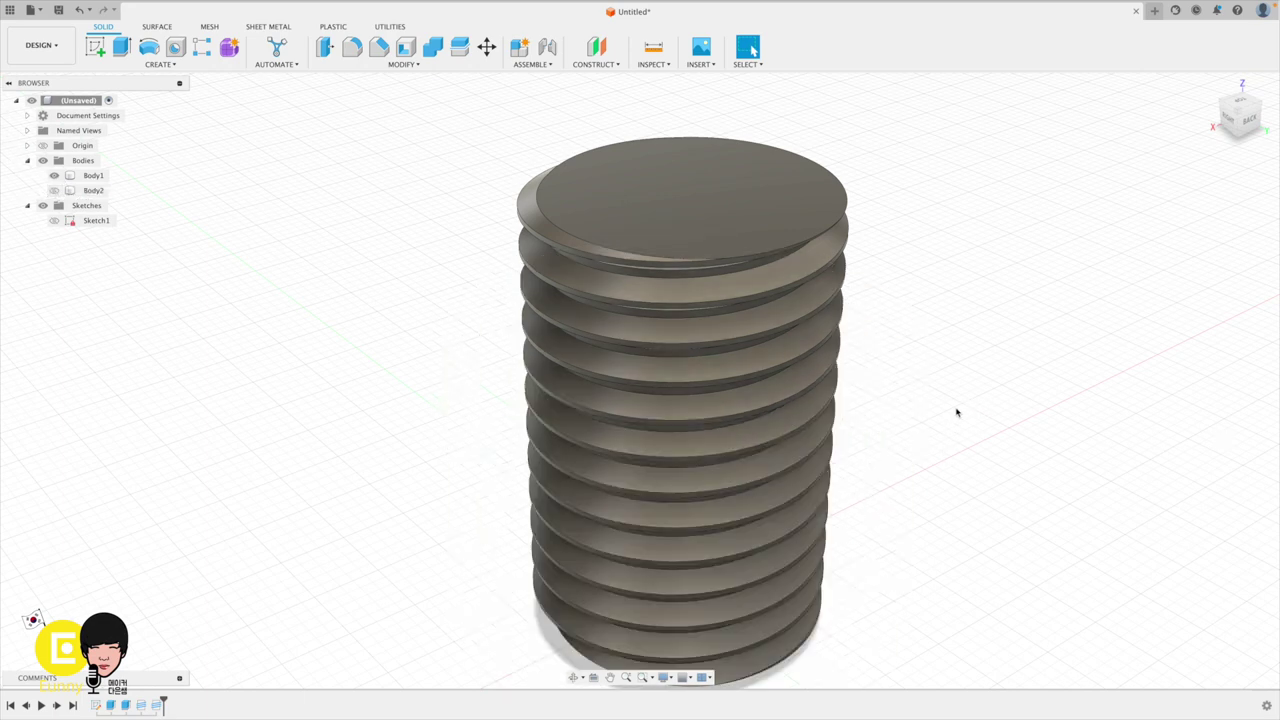
# Orbit to a level side view and zoom in on the bolt's thread.
pyautogui.keyDown('shift'); pyautogui.moveTo(955, 407); pyautogui.dragTo(898, 380, button='middle'); pyautogui.keyUp('shift')
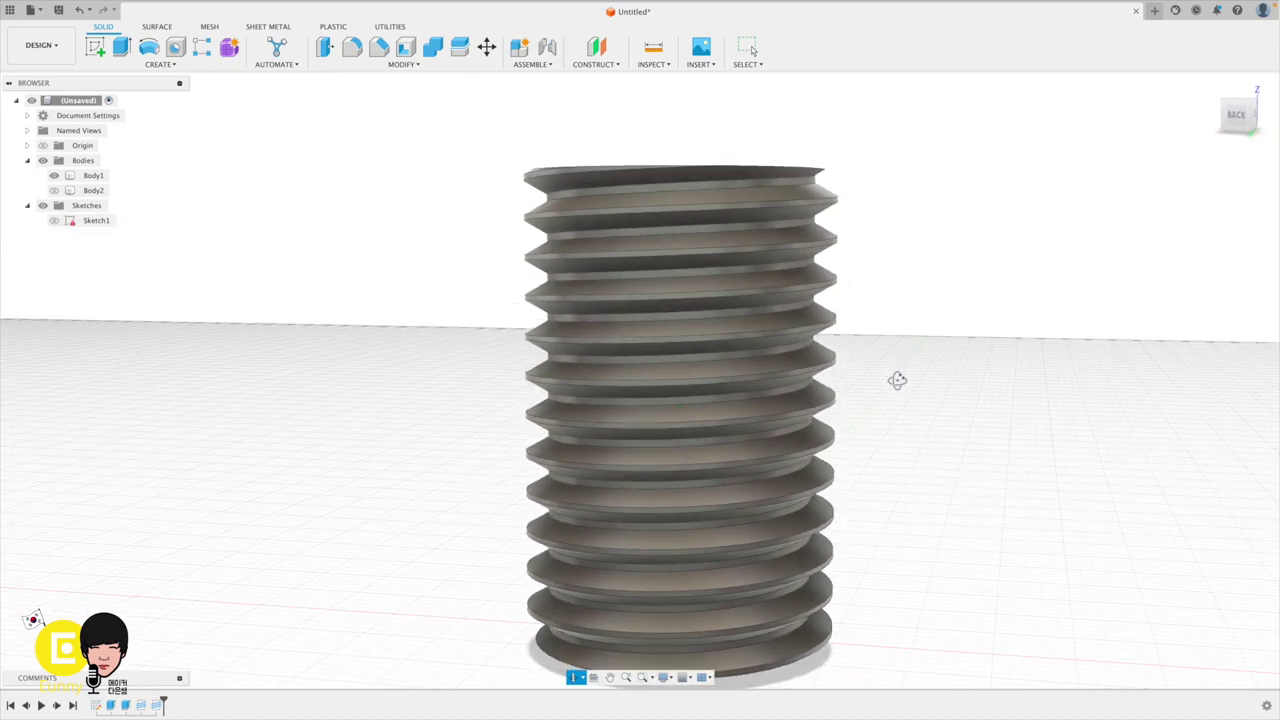
pyautogui.scroll(2, 896, 368)
pyautogui.scroll(2, 894, 362)
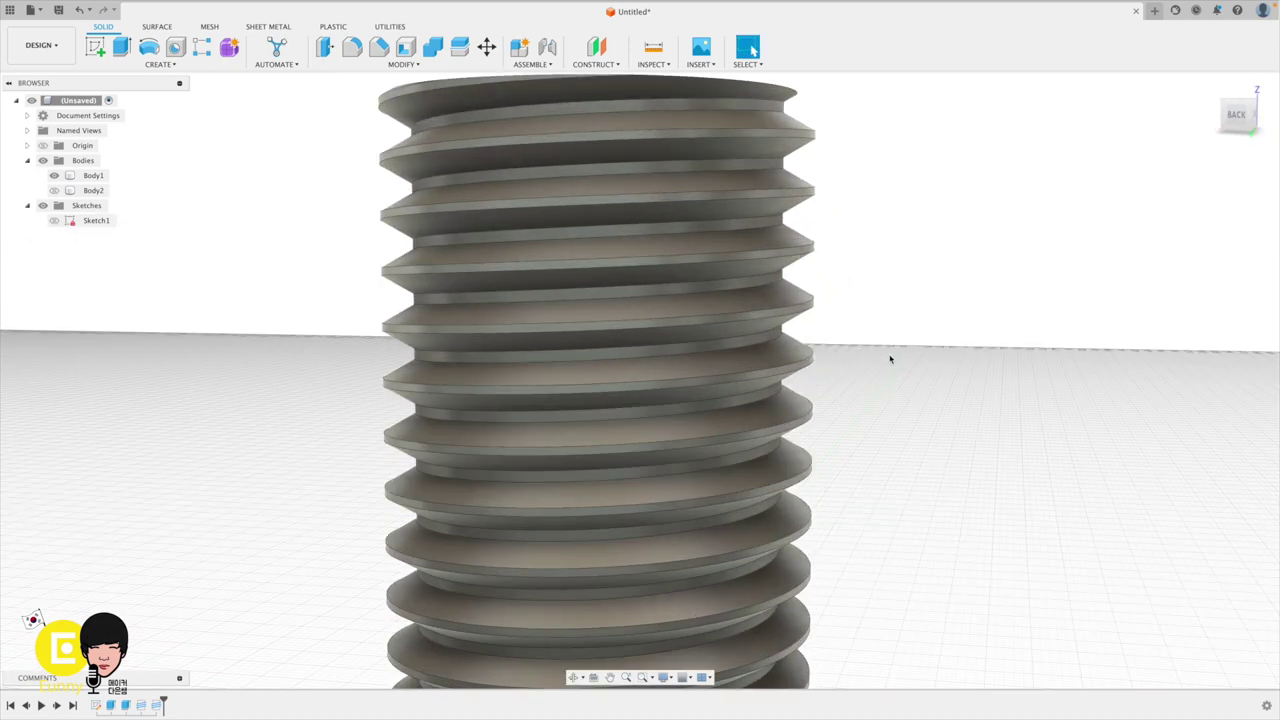
pyautogui.click(792, 298)
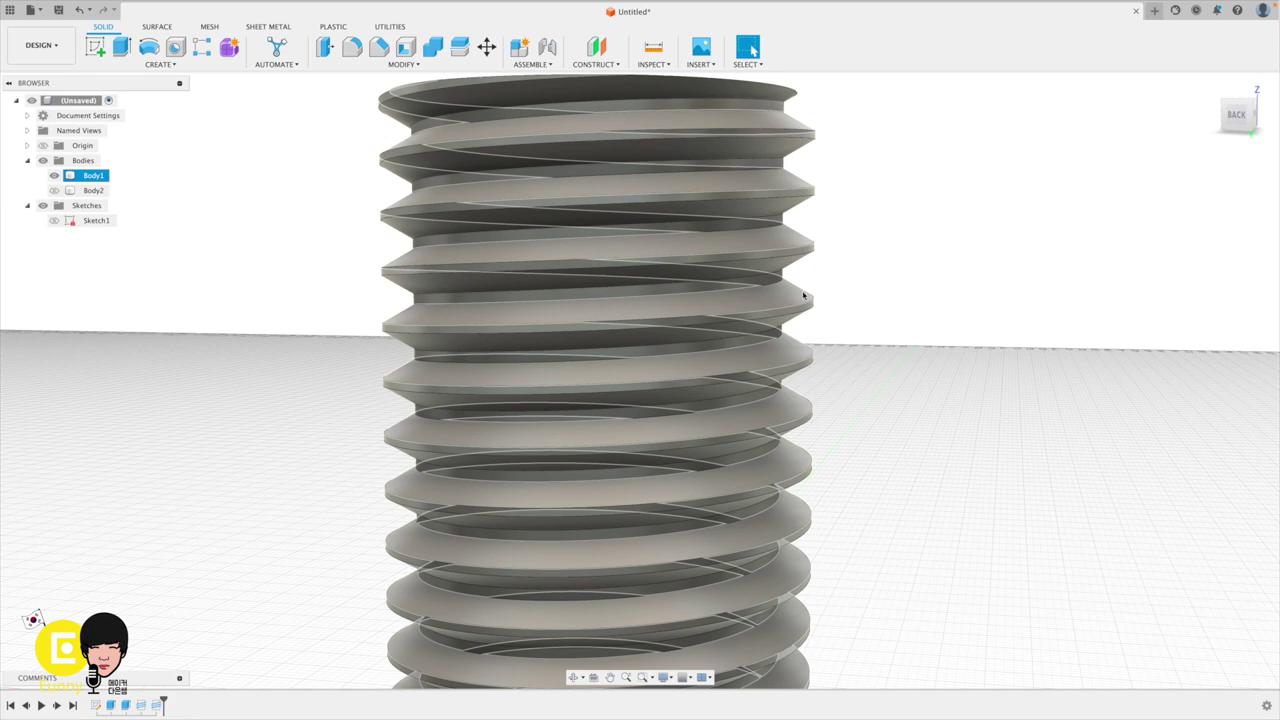
pyautogui.click(837, 286)
pyautogui.click(790, 292)
pyautogui.click(840, 316)
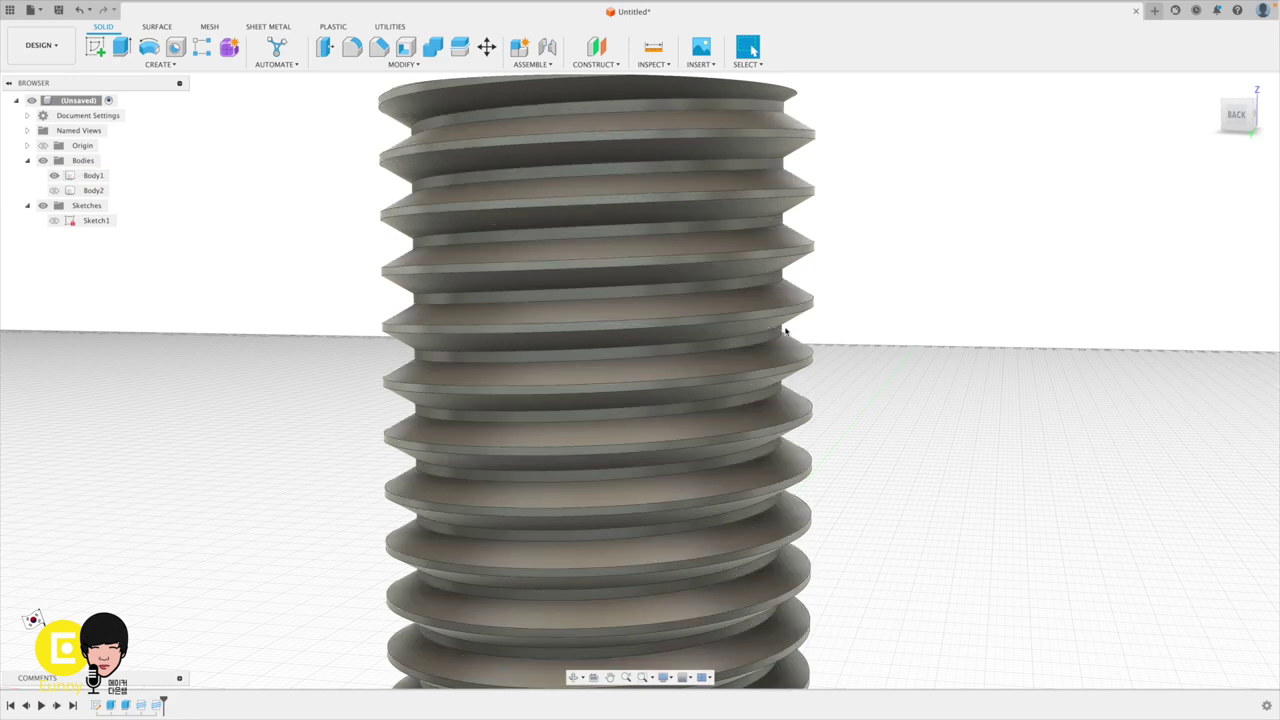
pyautogui.click(786, 330)
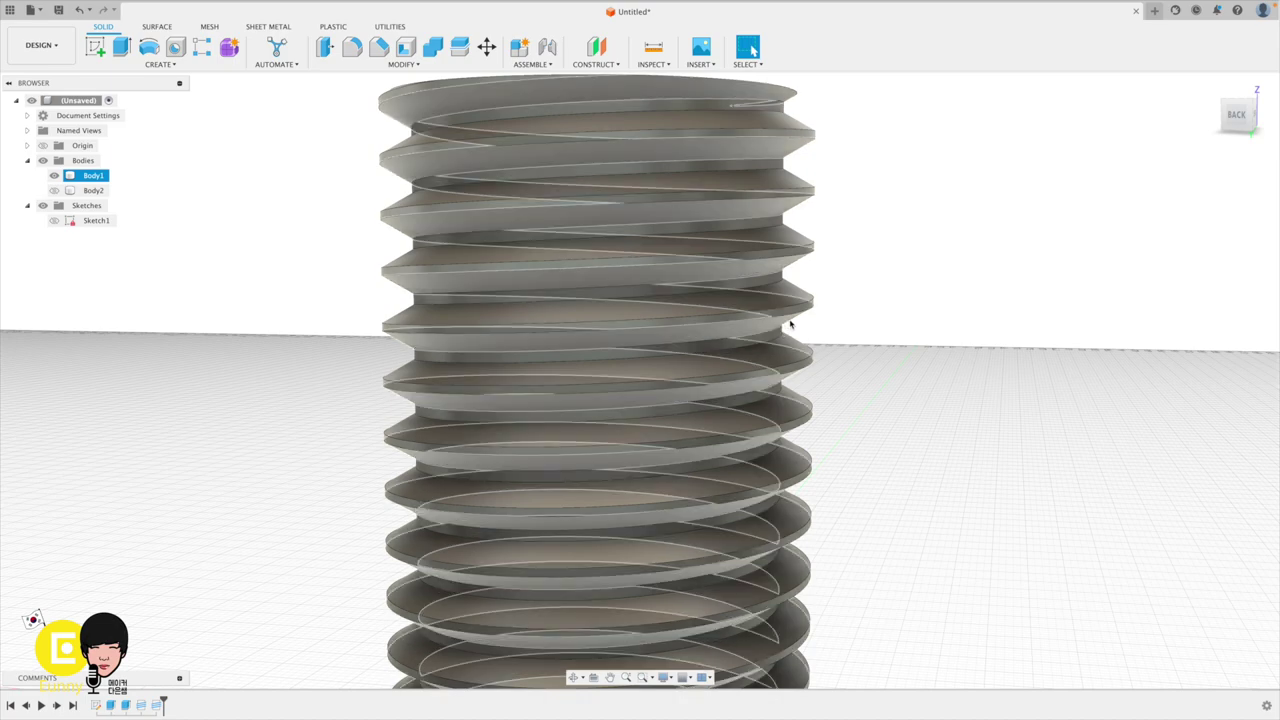
pyautogui.click(789, 325)
pyautogui.click(810, 262)
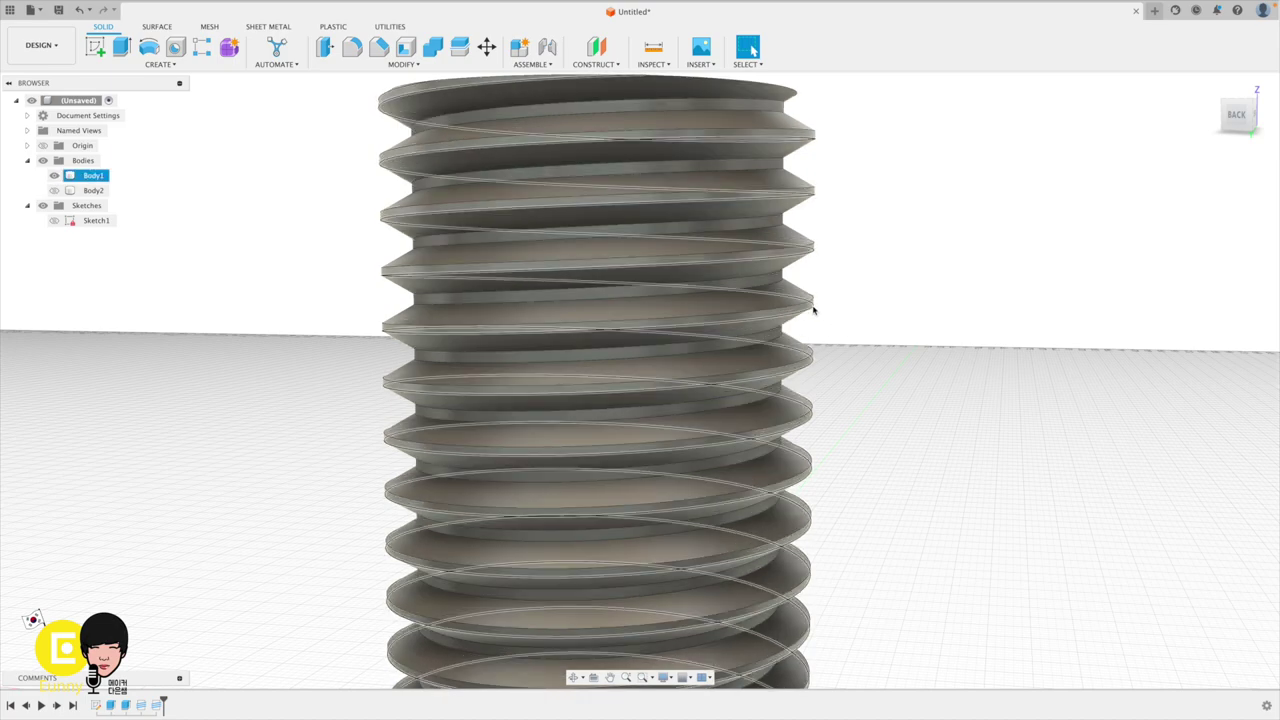
pyautogui.click(842, 264)
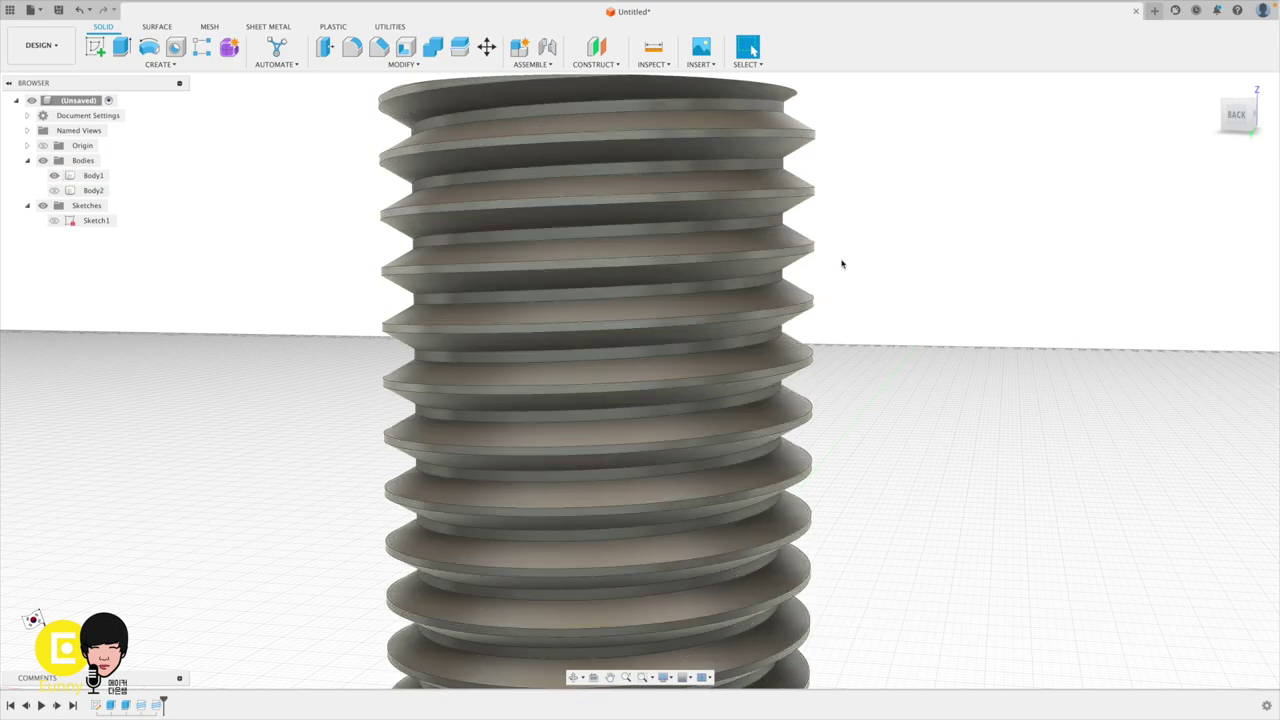
# Select the bolt's helical thread face.
pyautogui.click(817, 310)
pyautogui.scroll(2, 817, 310)
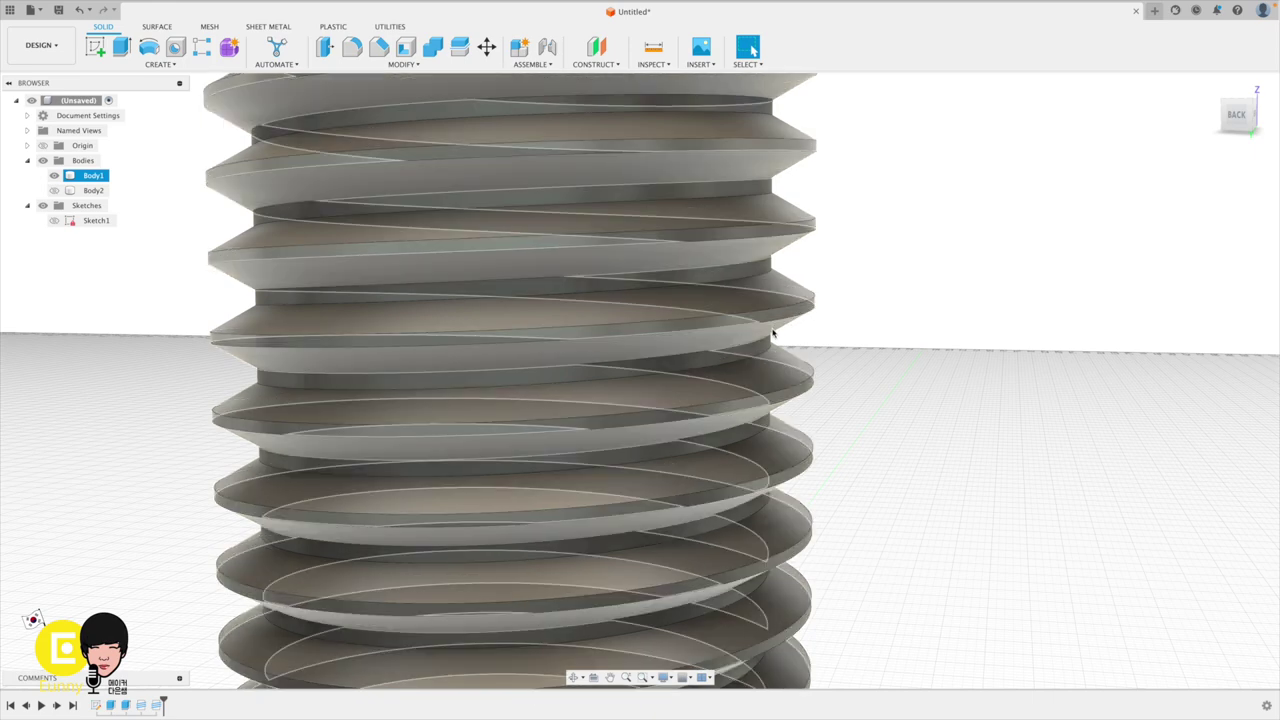
pyautogui.click(828, 330)
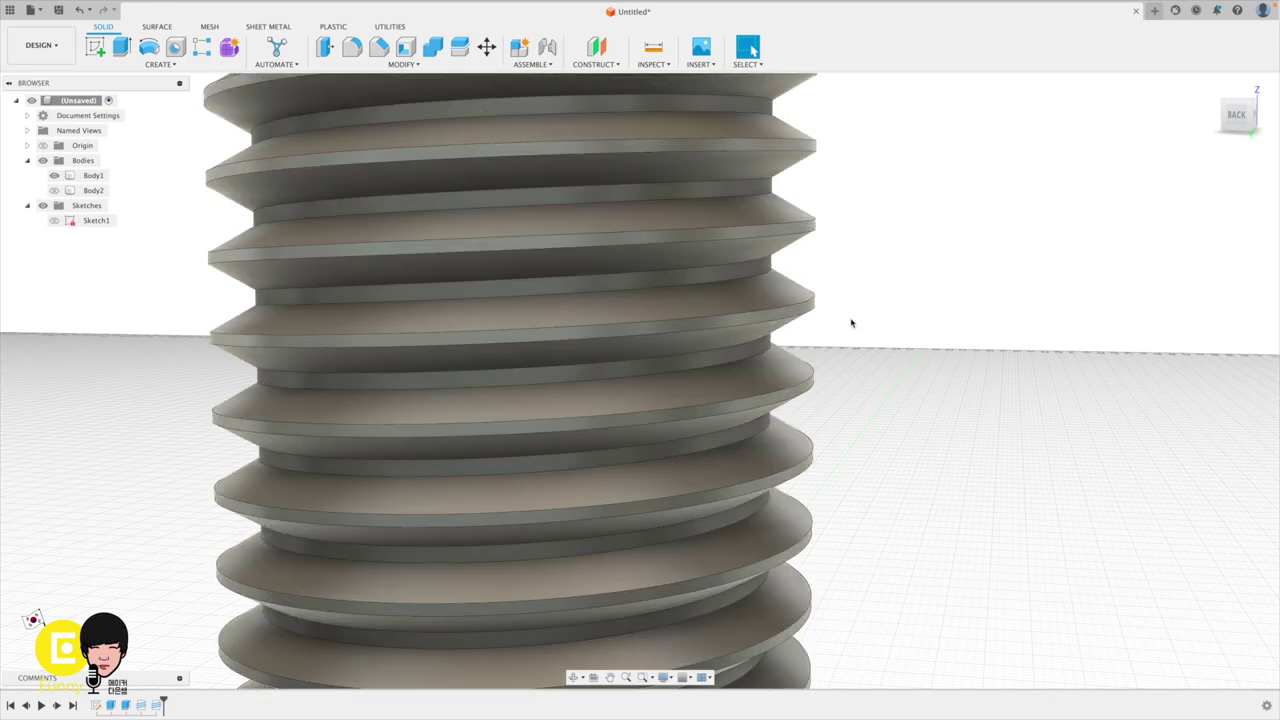
pyautogui.click(793, 300)
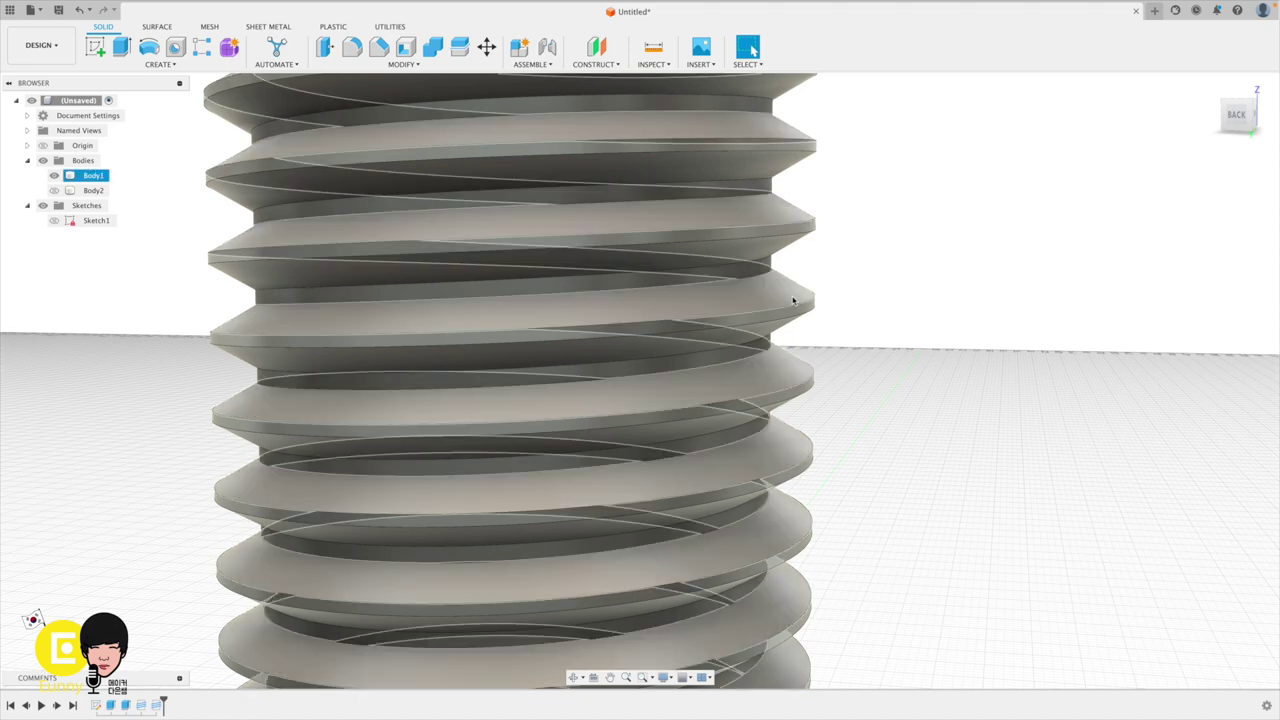
pyautogui.click(854, 310)
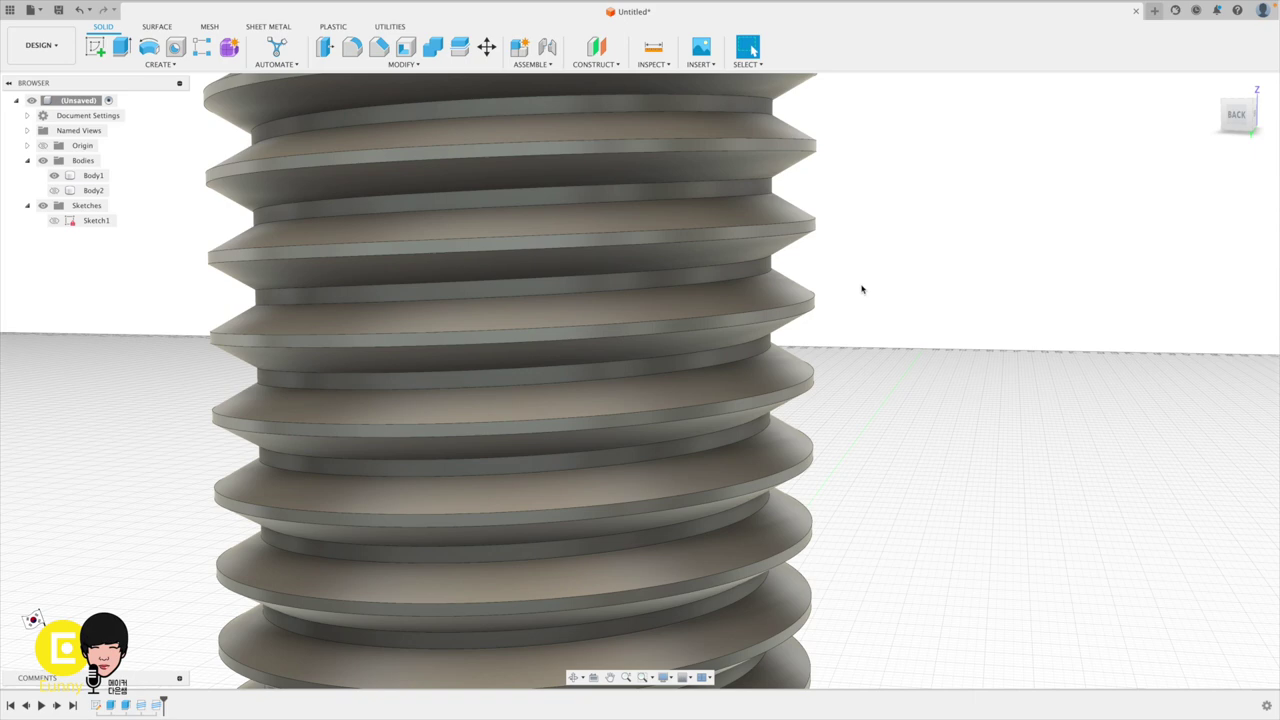
pyautogui.click(813, 306)
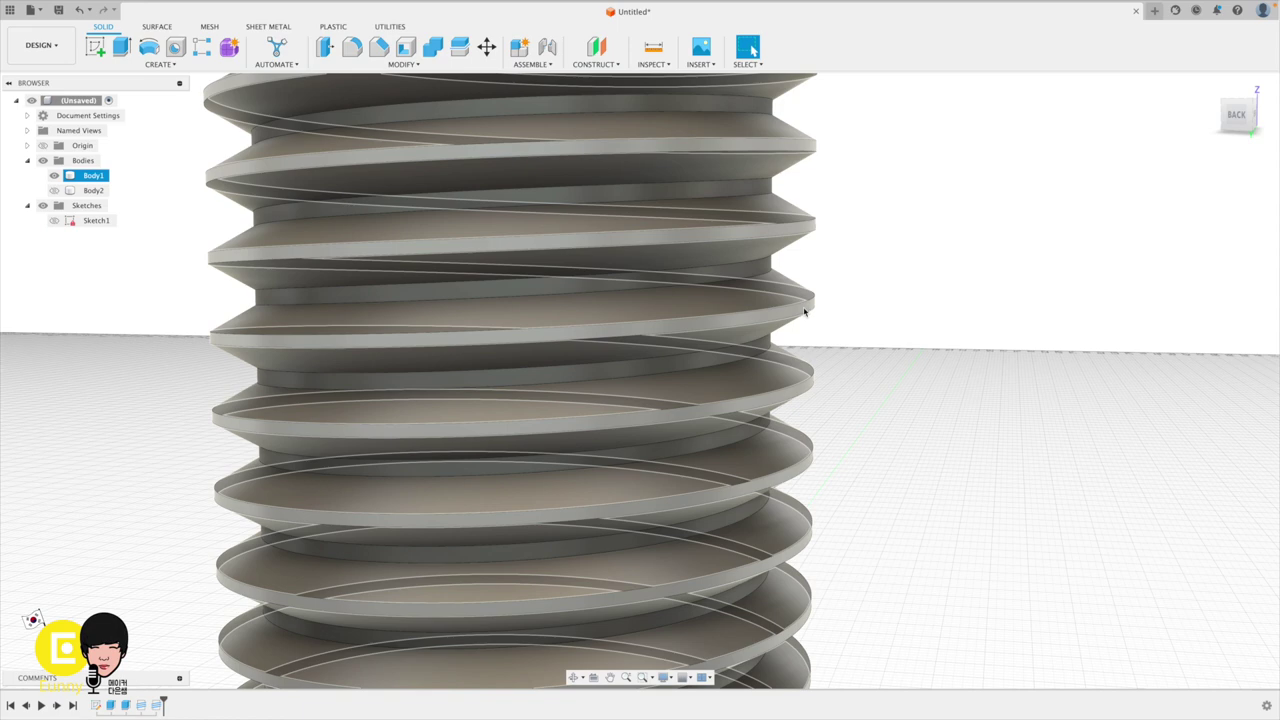
pyautogui.click(804, 313)
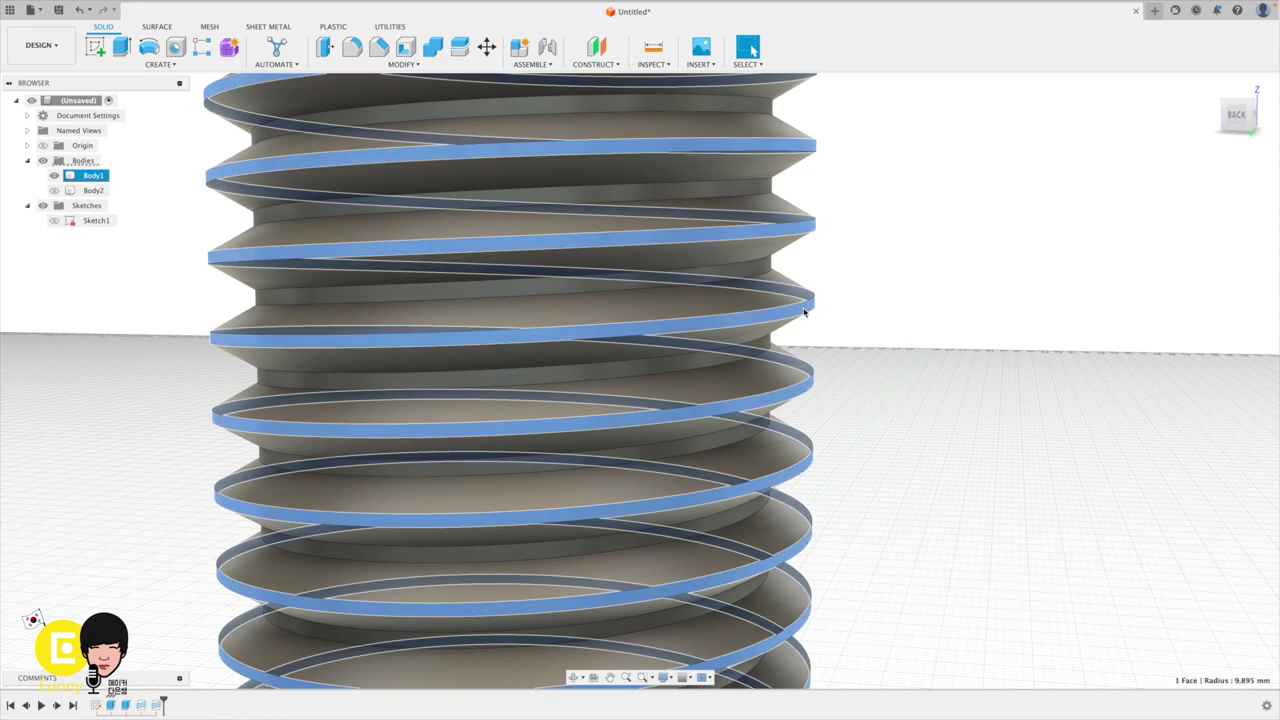
# Press Pull the helical thread face inward by -0.6 mm.
pyautogui.rightClick(804, 313)
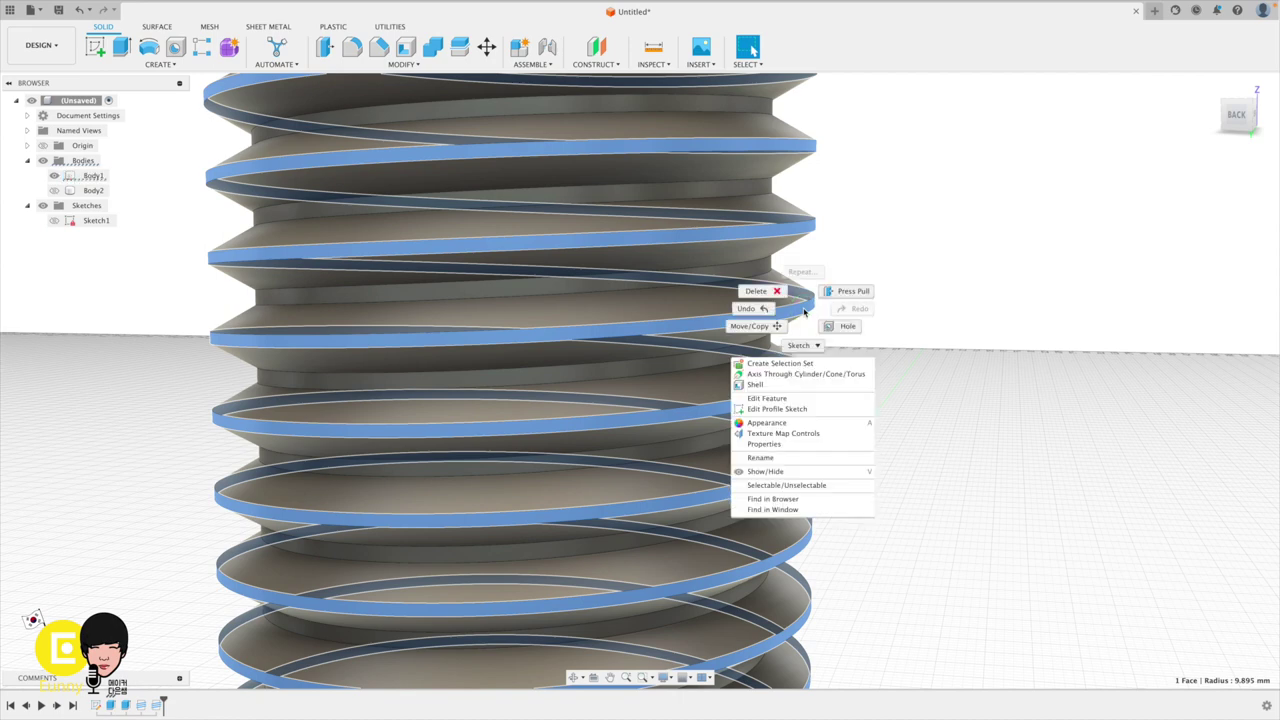
pyautogui.click(857, 292)
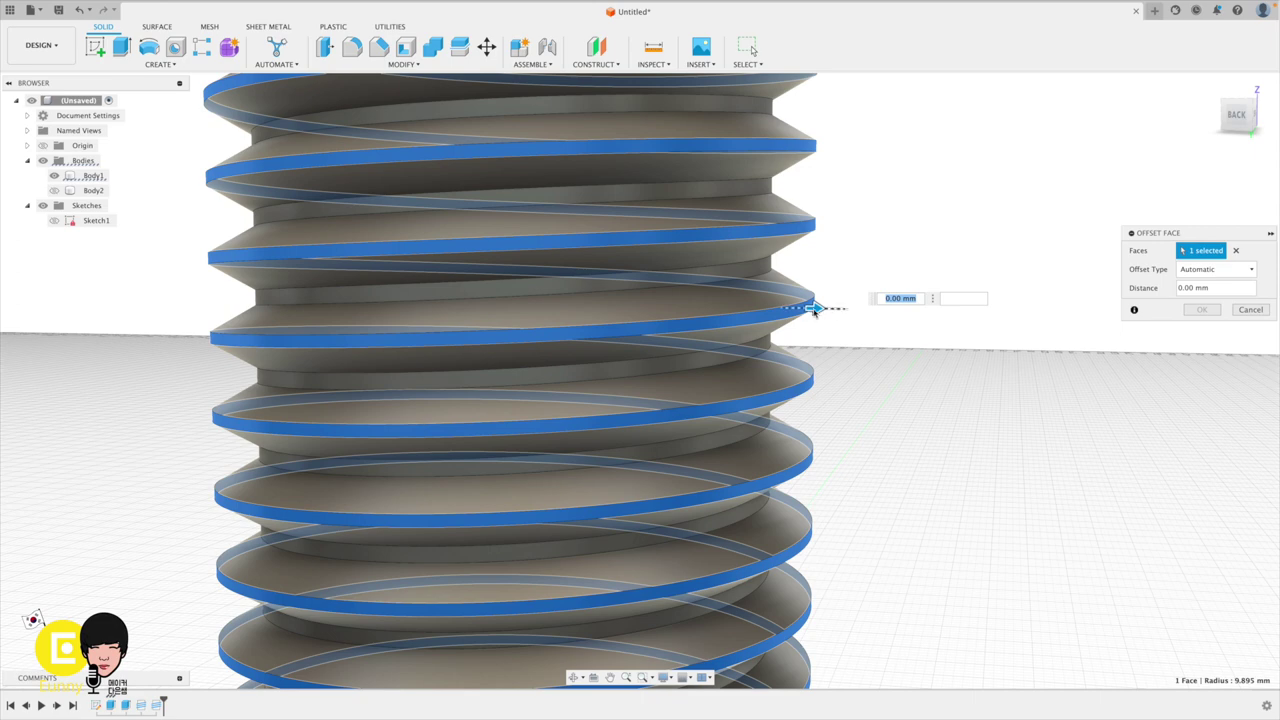
pyautogui.moveTo(812, 307); pyautogui.dragTo(812, 308)
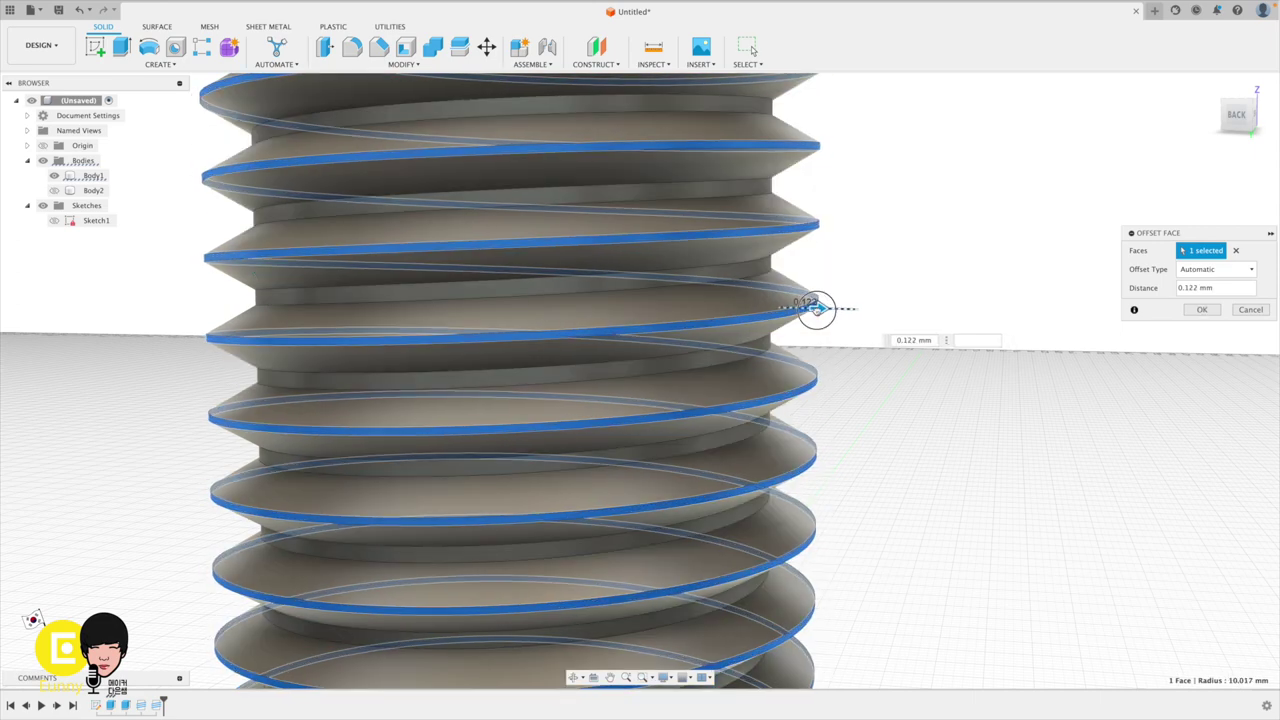
pyautogui.moveTo(812, 308); pyautogui.dragTo(806, 308)
pyautogui.write('-0.4')
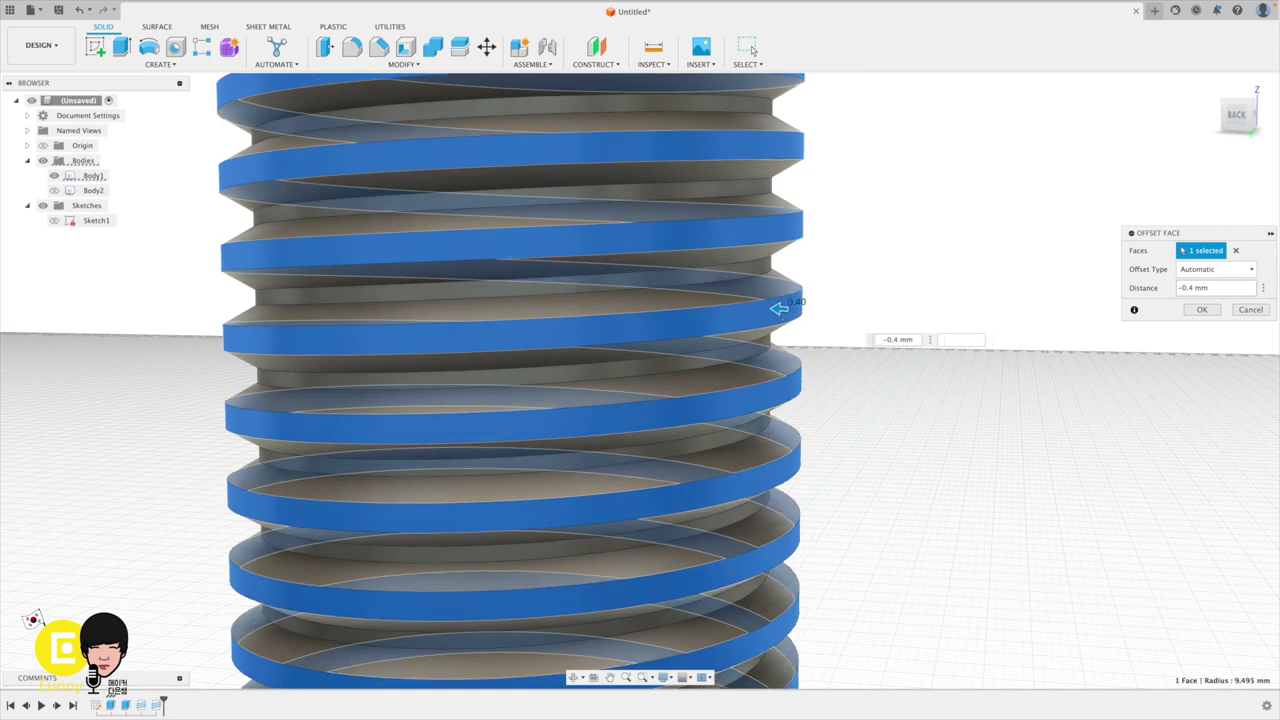
pyautogui.press('BackSpace')
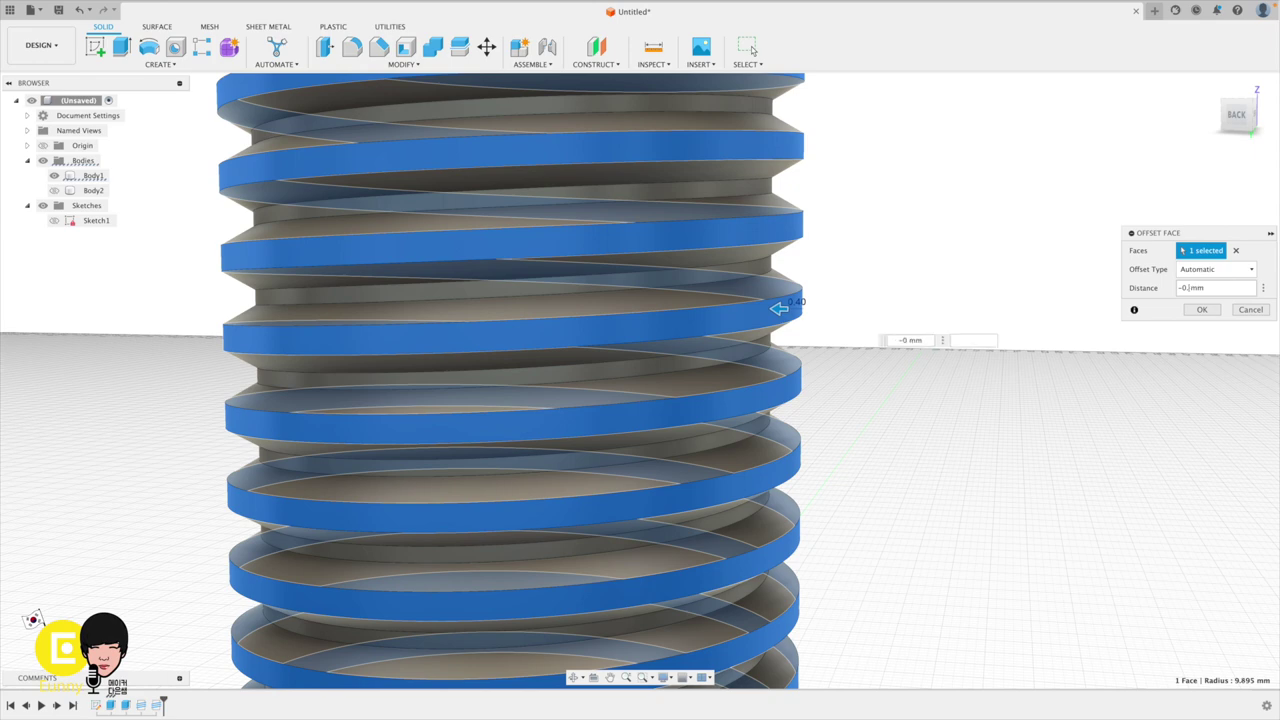
pyautogui.write('6')
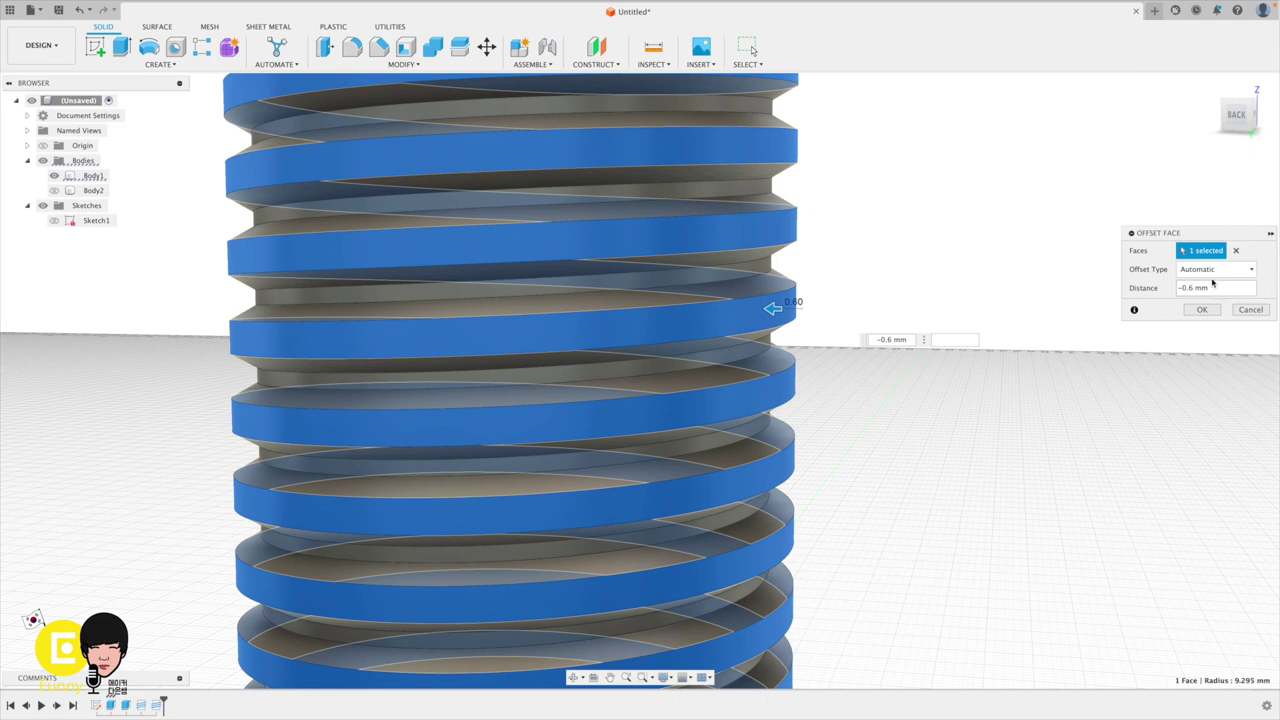
pyautogui.click(1203, 310)
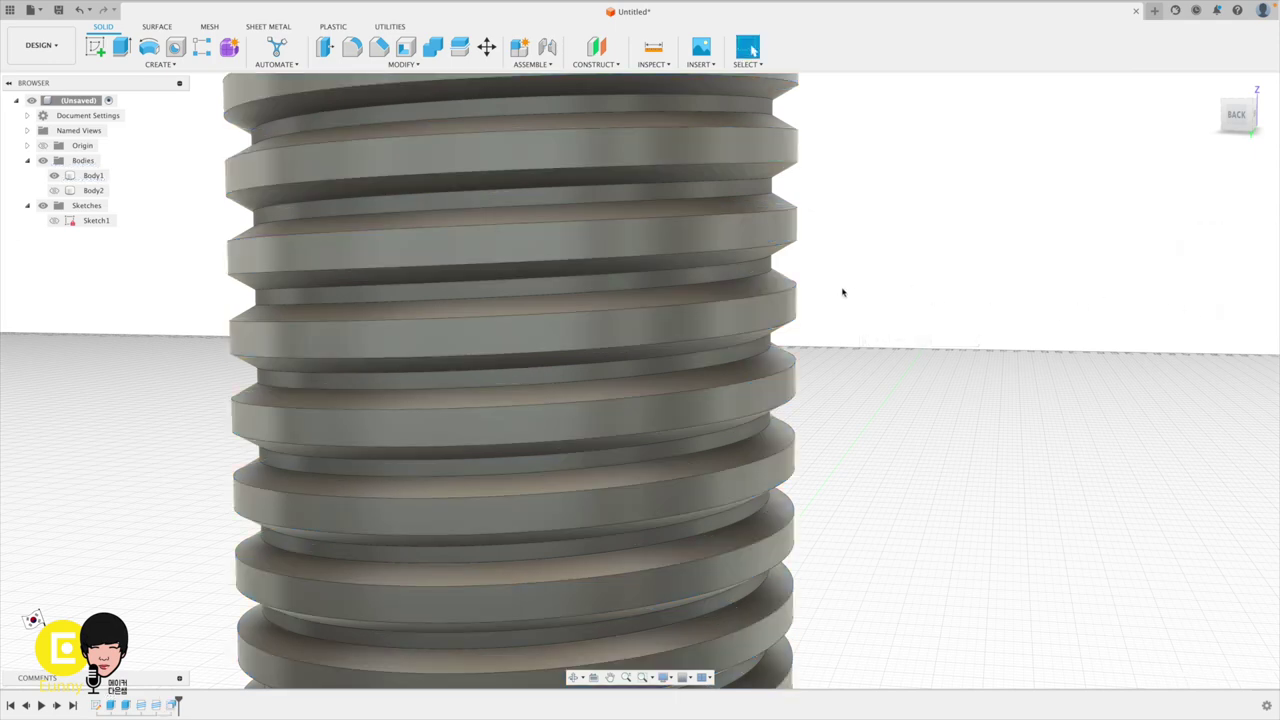
# Offset one helical thread face of the bolt inward by -0.3 mm with Press Pull.
pyautogui.click(777, 280)
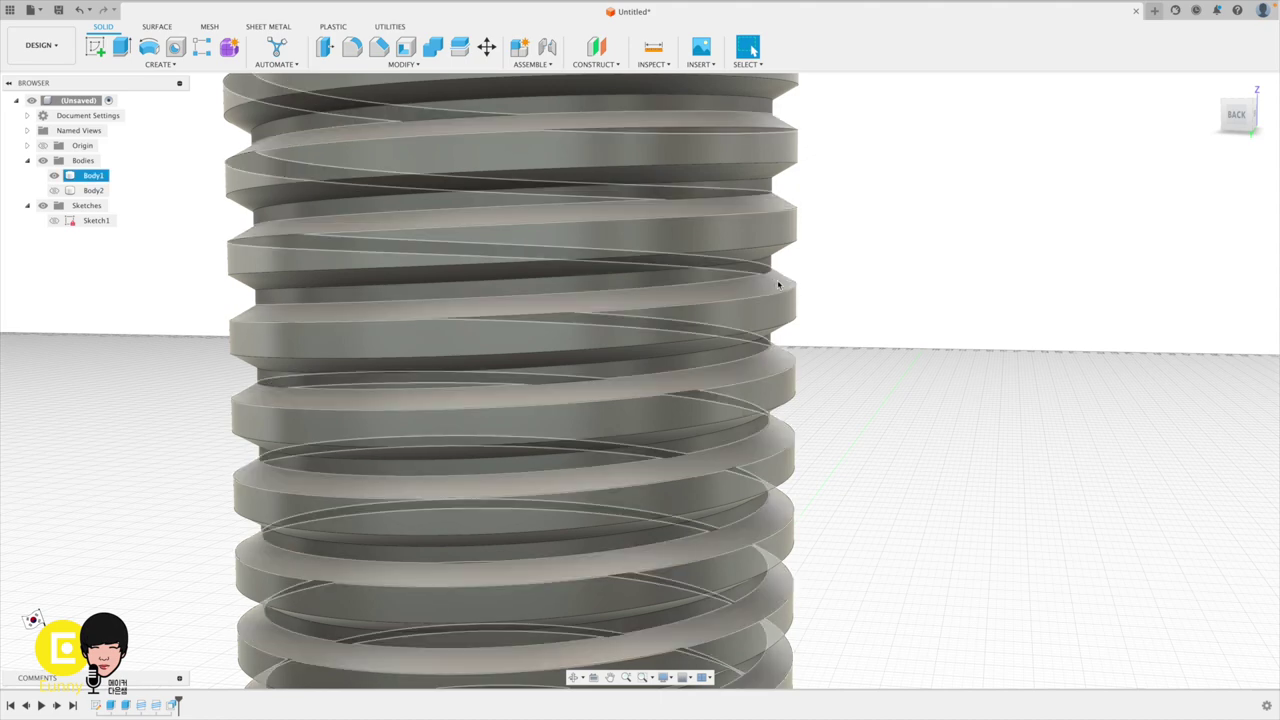
pyautogui.click(778, 285)
pyautogui.rightClick(778, 284)
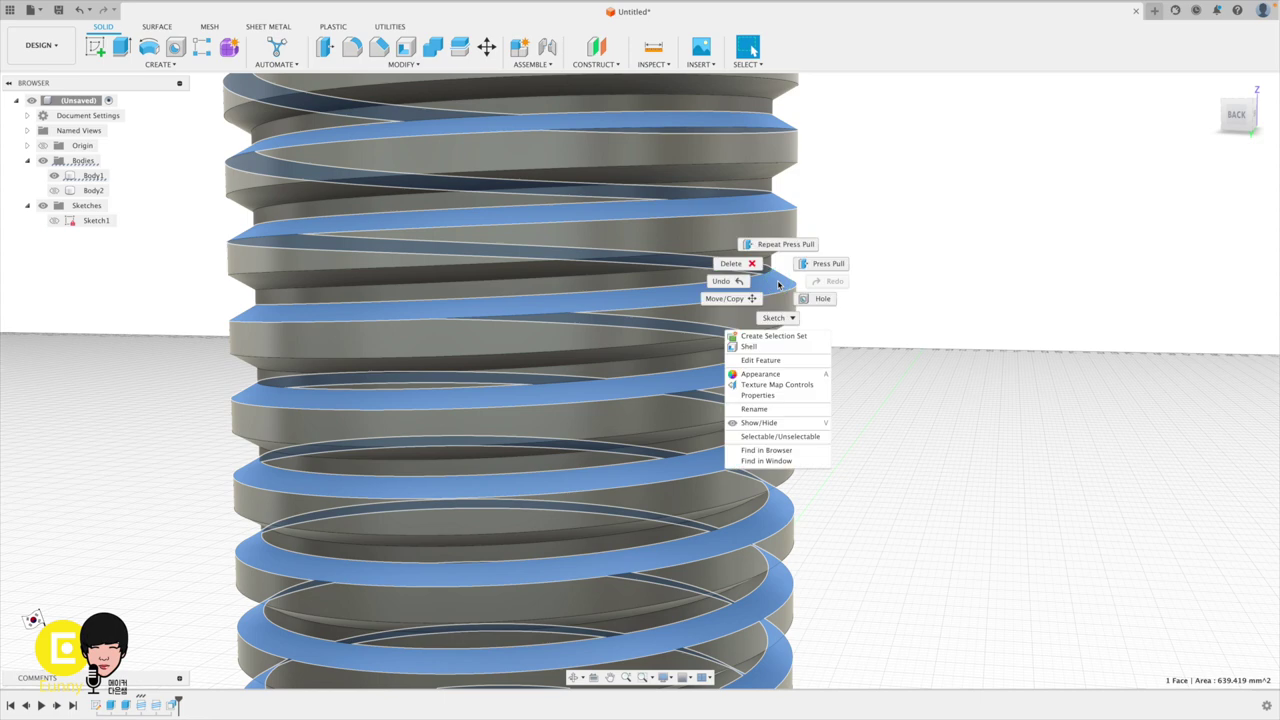
pyautogui.click(822, 264)
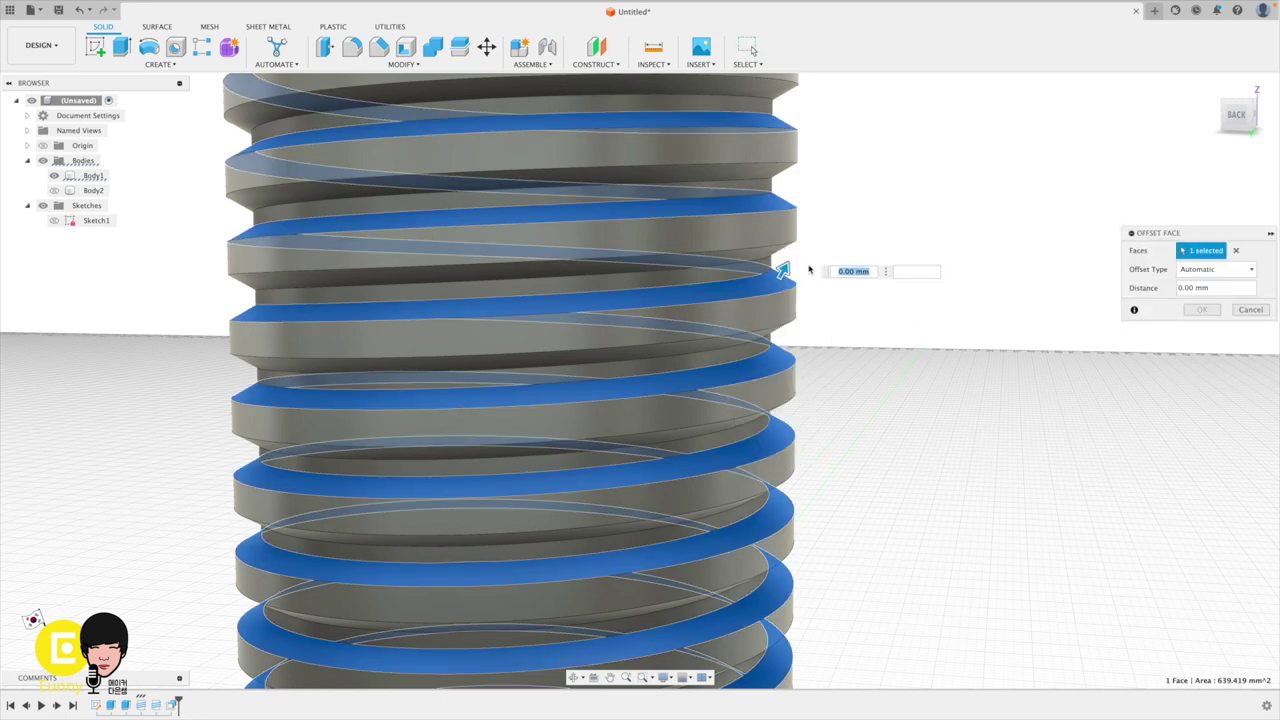
pyautogui.click(1179, 288)
pyautogui.moveTo(782, 271); pyautogui.dragTo(798, 242)
pyautogui.write('-')
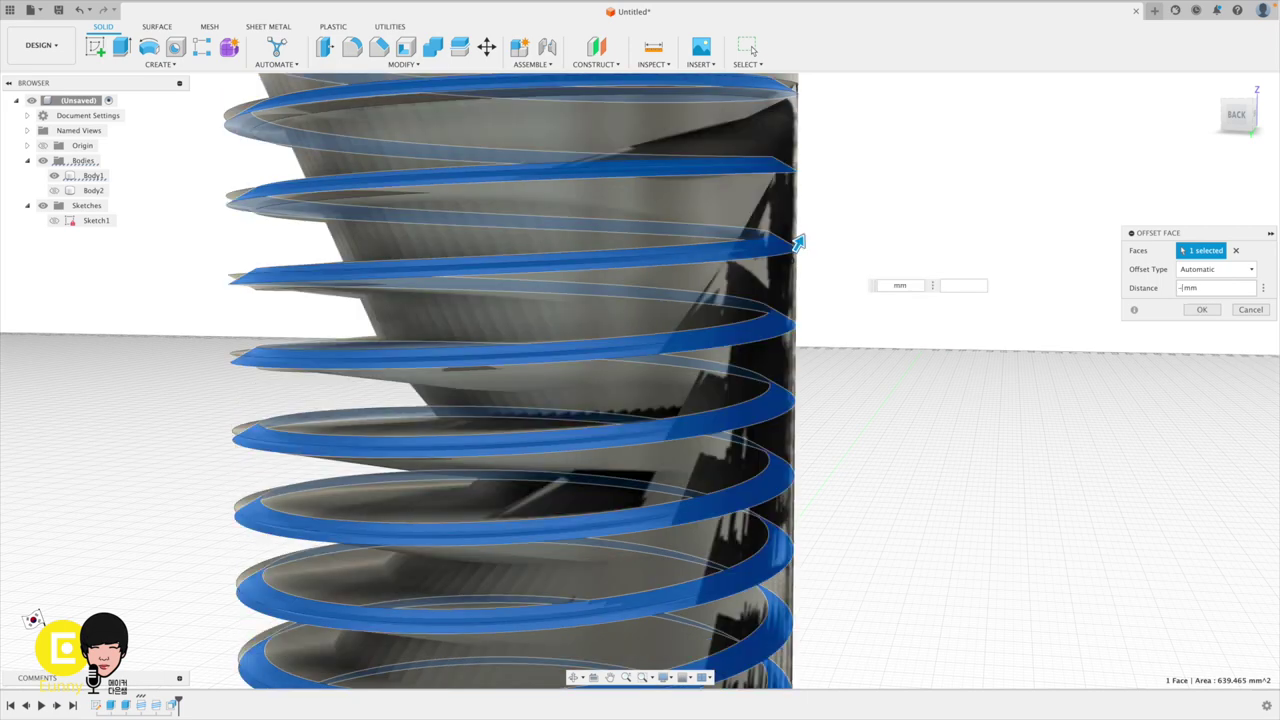
pyautogui.write('0.3')
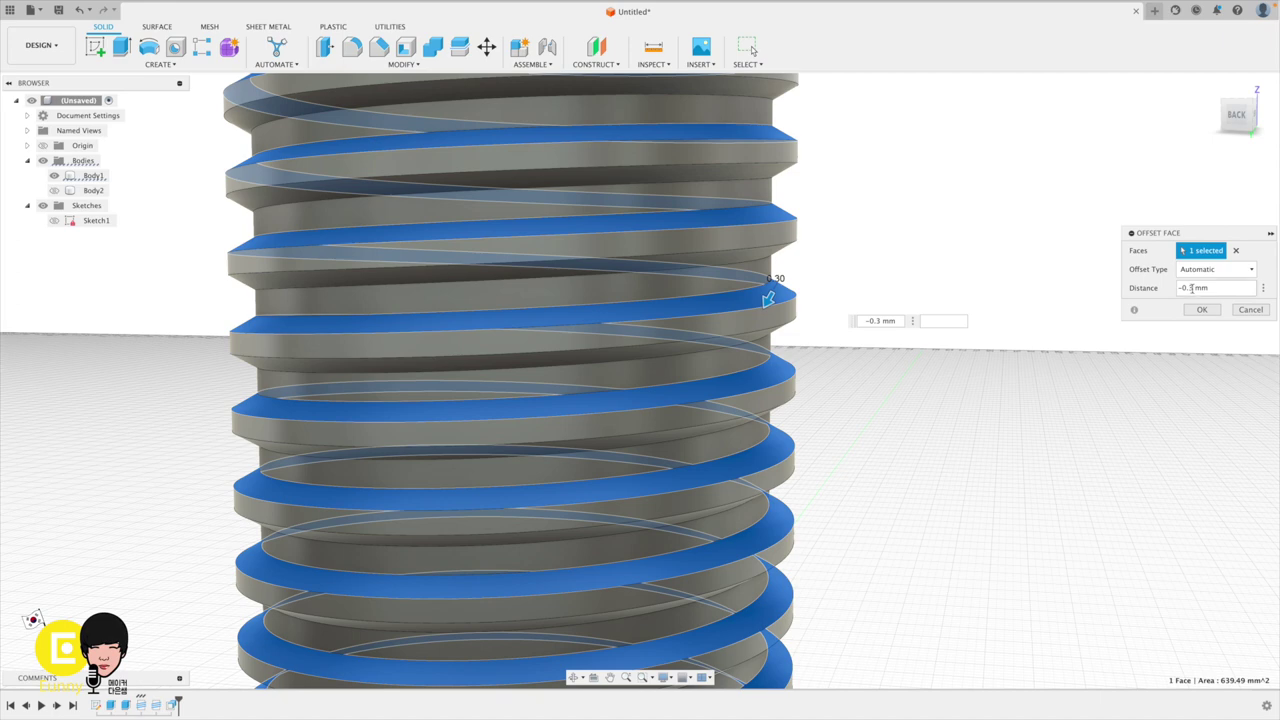
pyautogui.click(1201, 310)
pyautogui.click(1198, 311)
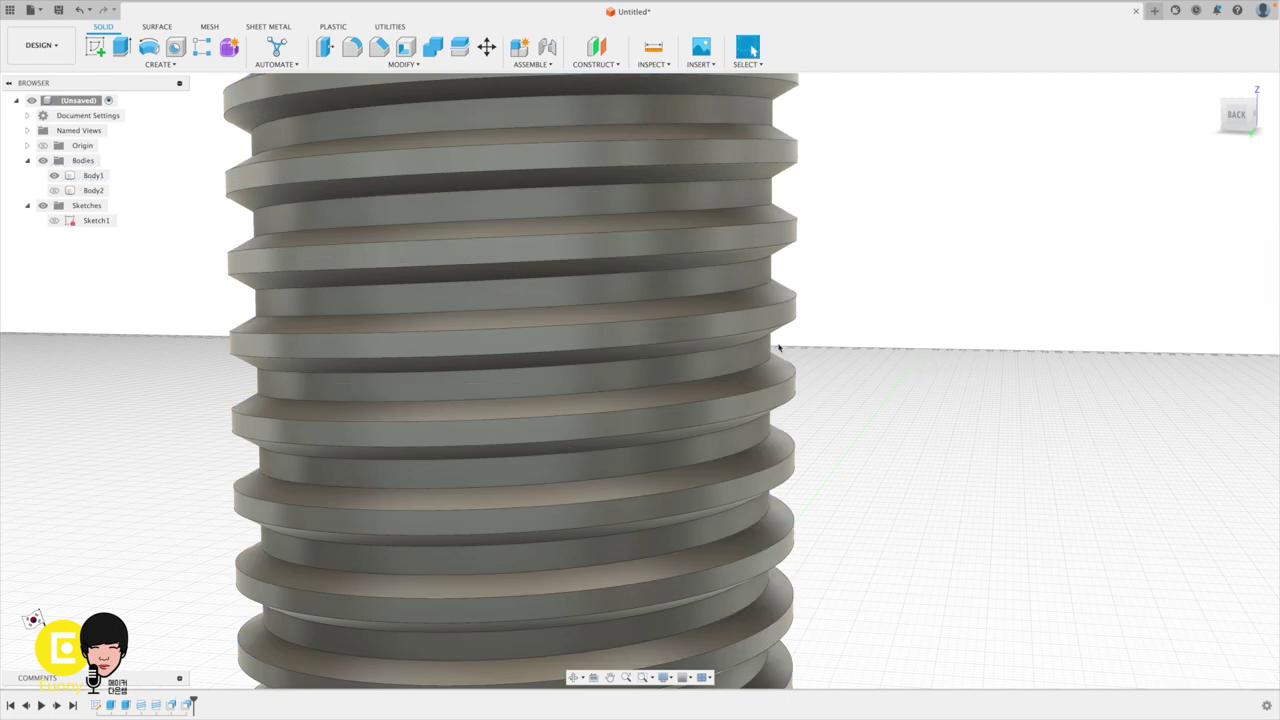
# Offset the opposite helical thread face inward as well.
pyautogui.click(779, 347)
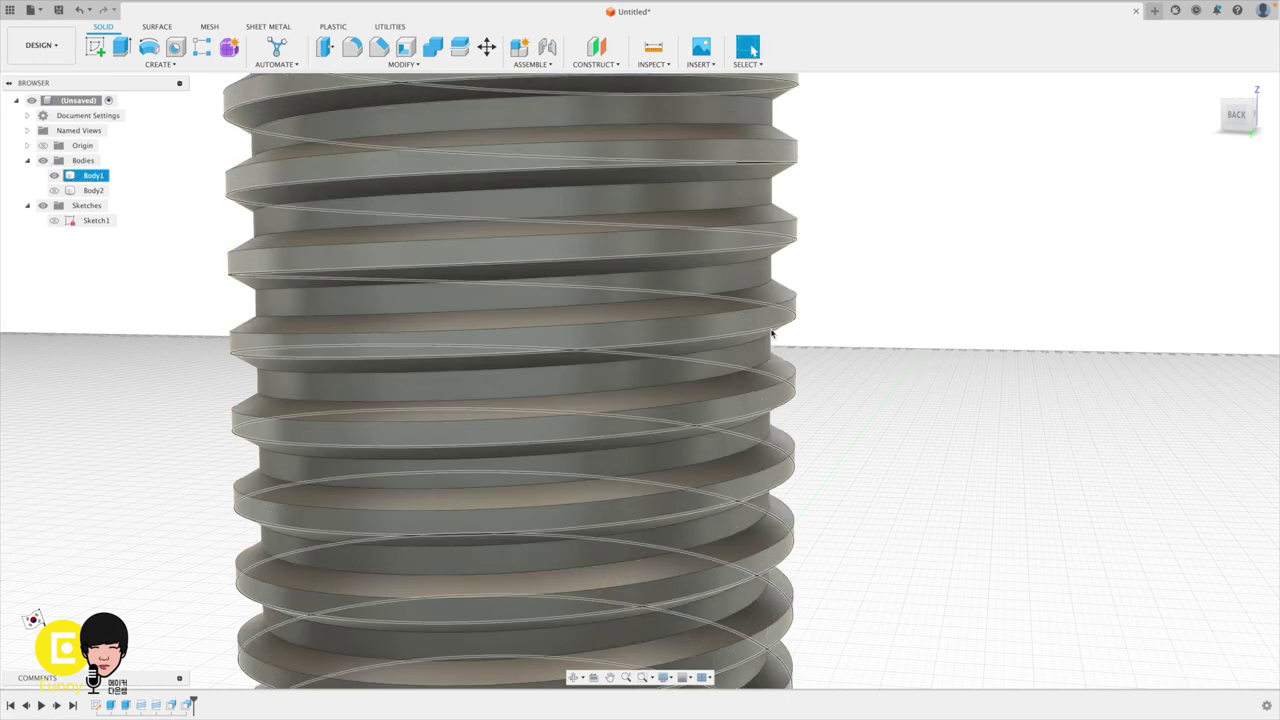
pyautogui.scroll(3, 772, 333)
pyautogui.click(771, 336)
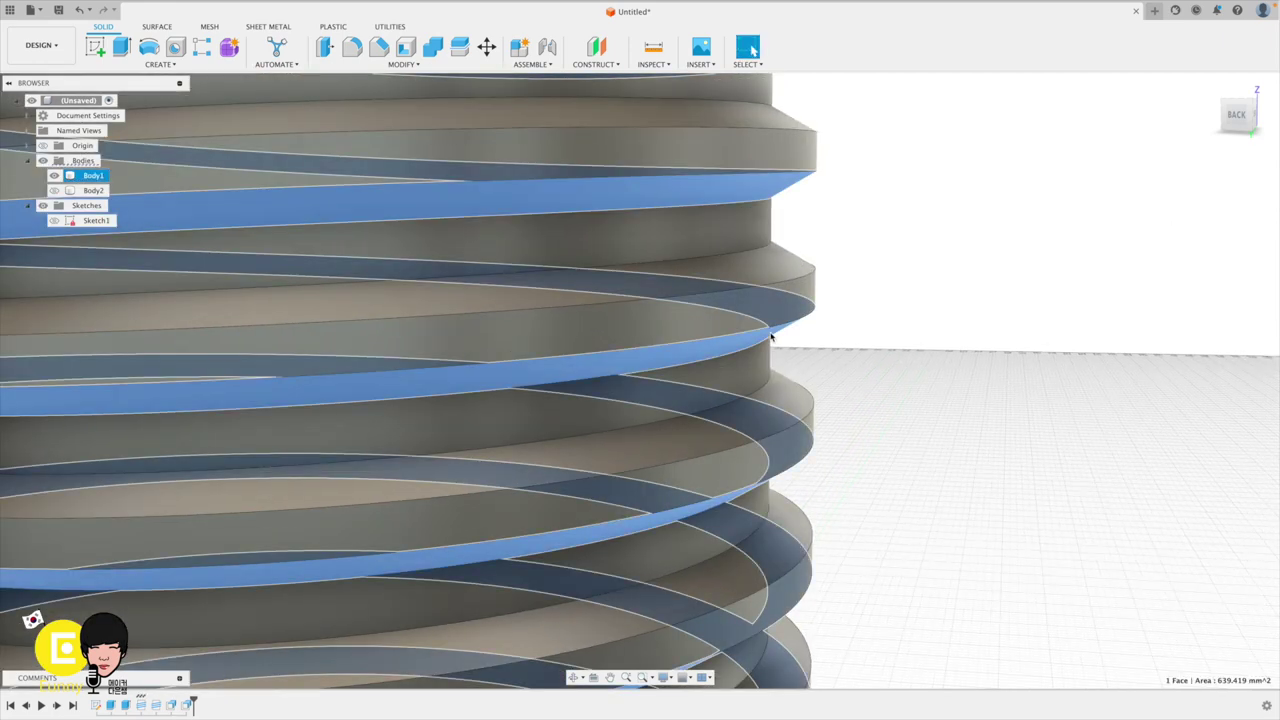
pyautogui.rightClick(771, 337)
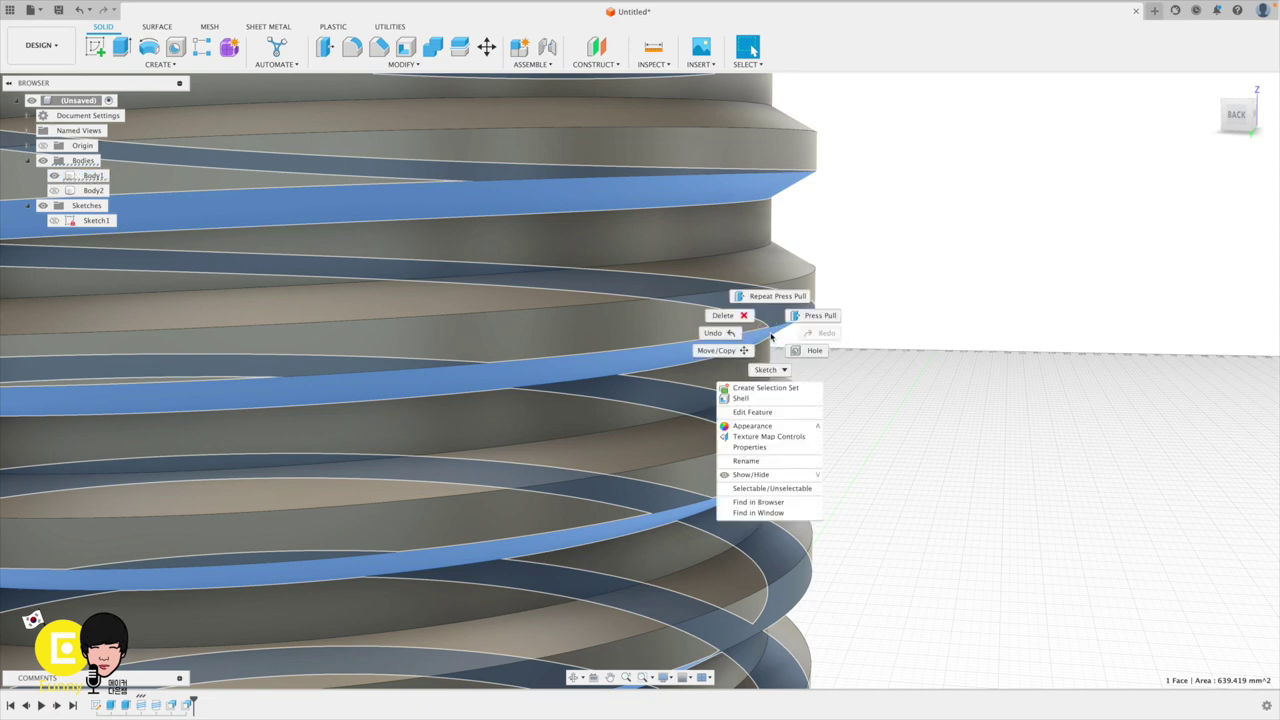
pyautogui.click(823, 318)
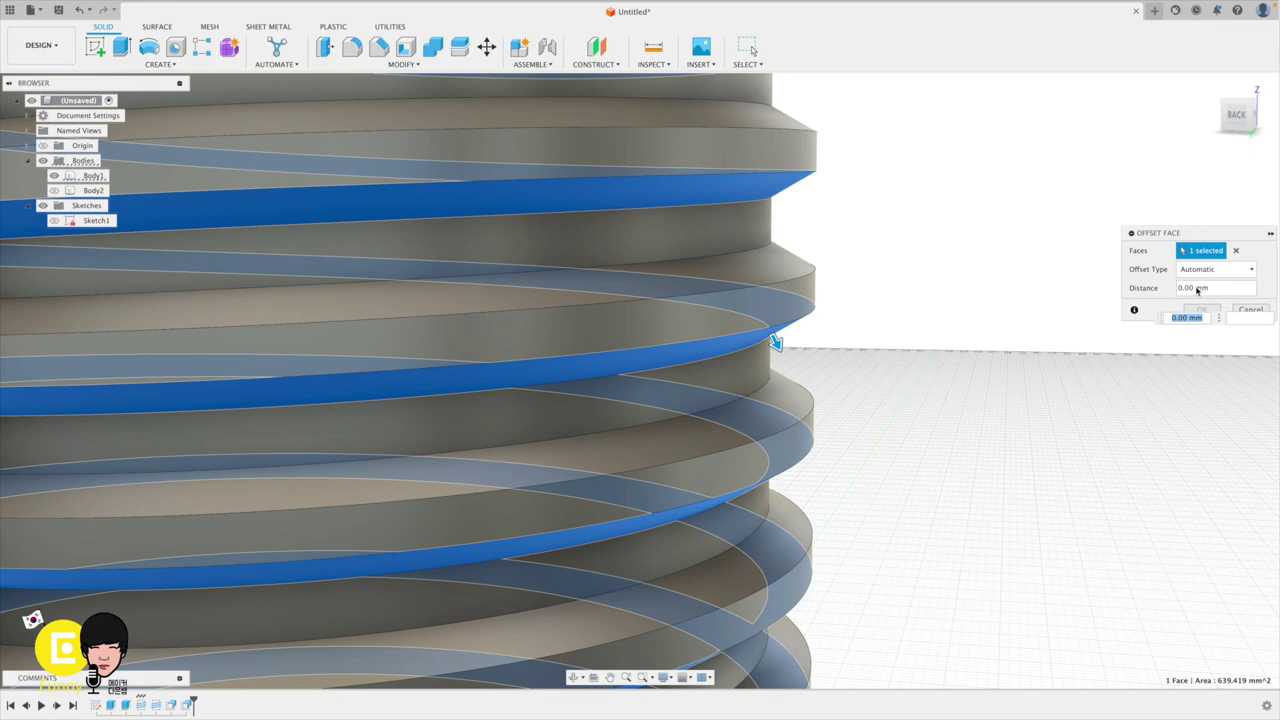
pyautogui.click(1197, 289)
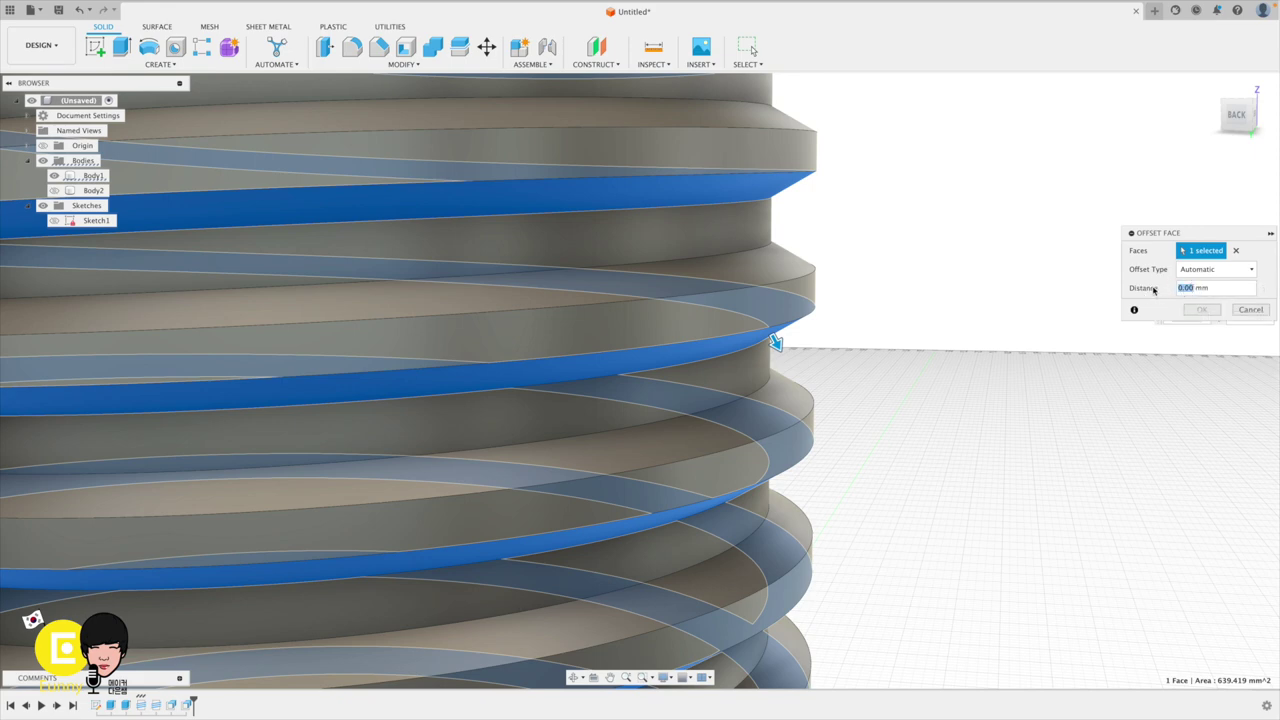
pyautogui.write('-')
pyautogui.moveTo(776, 343); pyautogui.dragTo(734, 270)
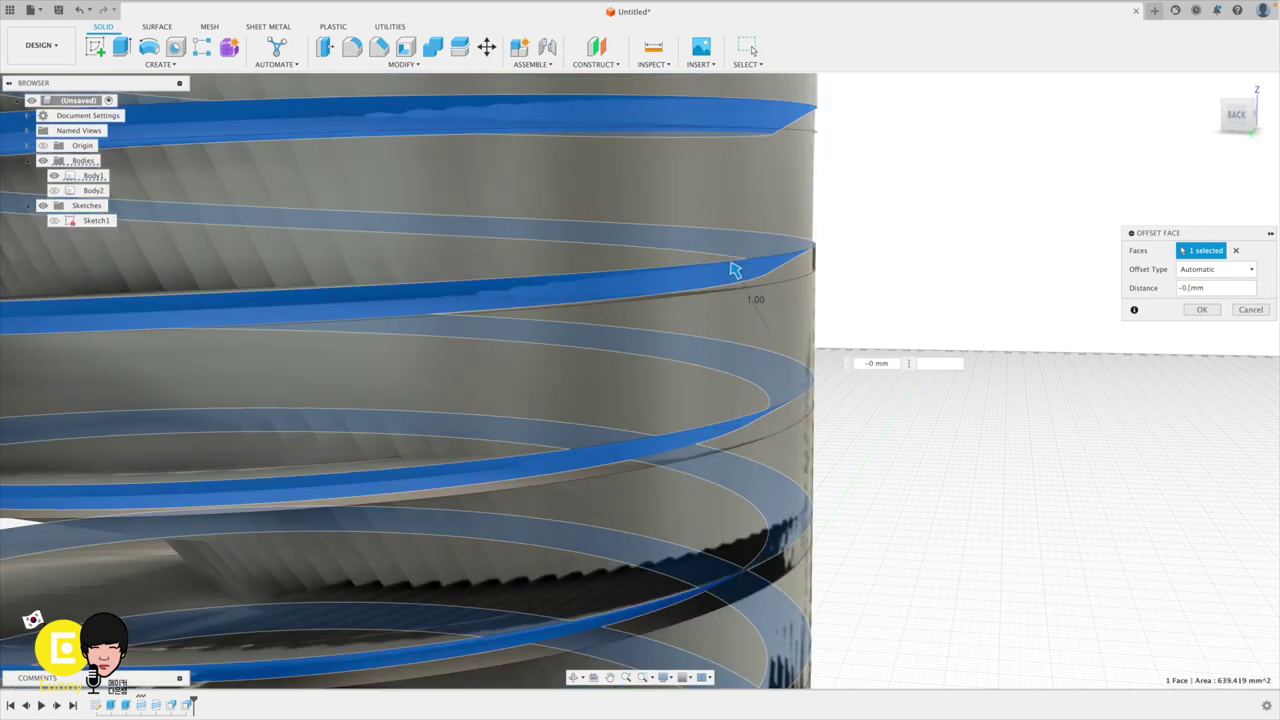
pyautogui.press('Return')
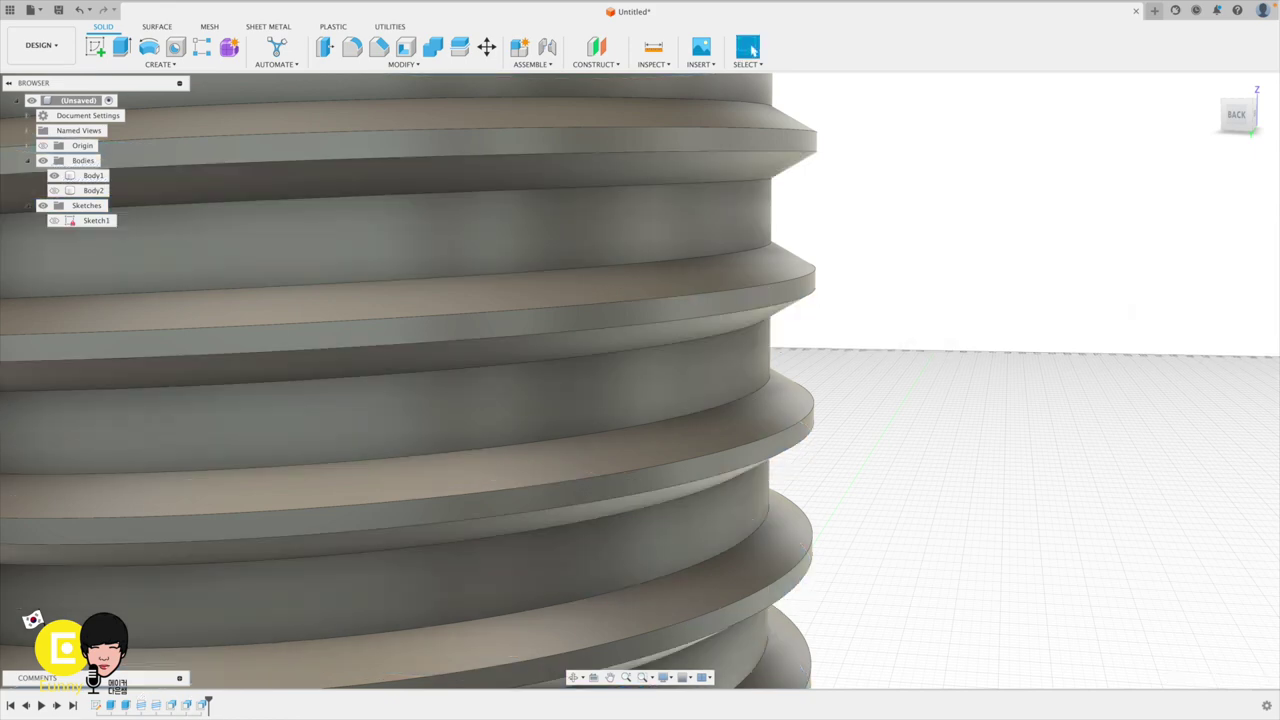
# Switch to a level back view and show the nut body around the bolt.
pyautogui.scroll(-2, 940, 346)
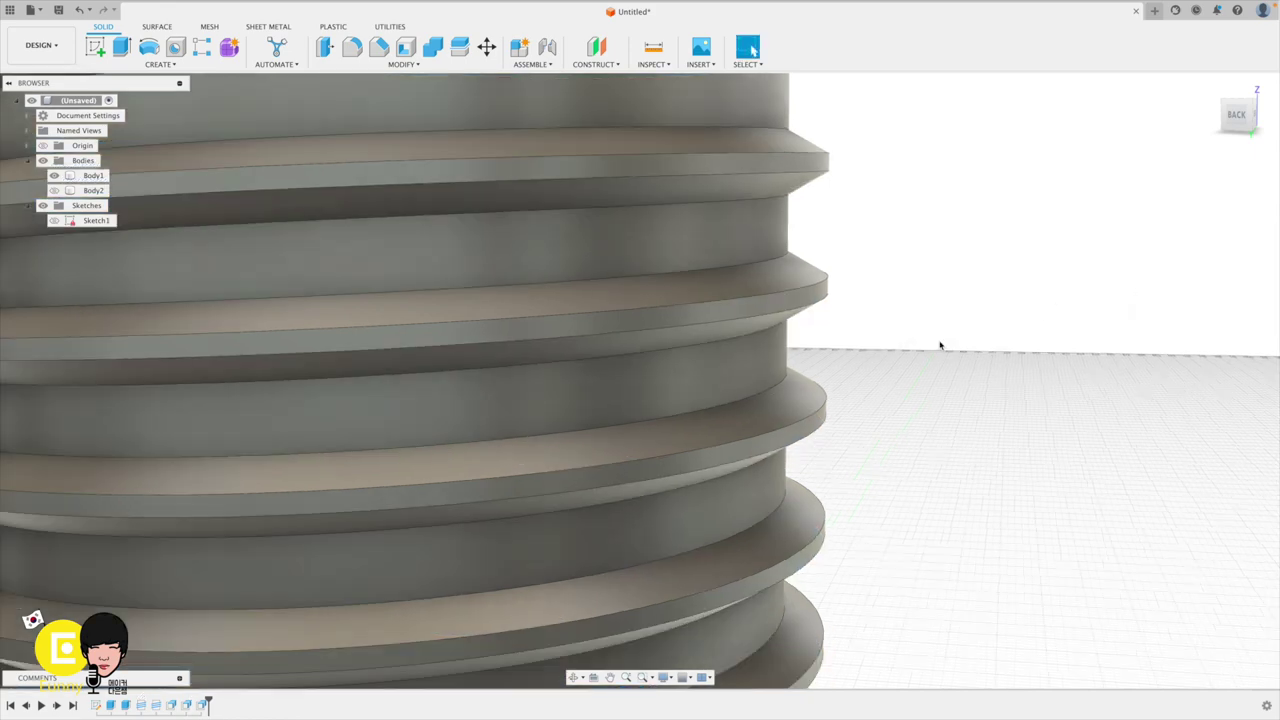
pyautogui.scroll(-2, 940, 346)
pyautogui.scroll(-2, 945, 344)
pyautogui.scroll(-2, 952, 340)
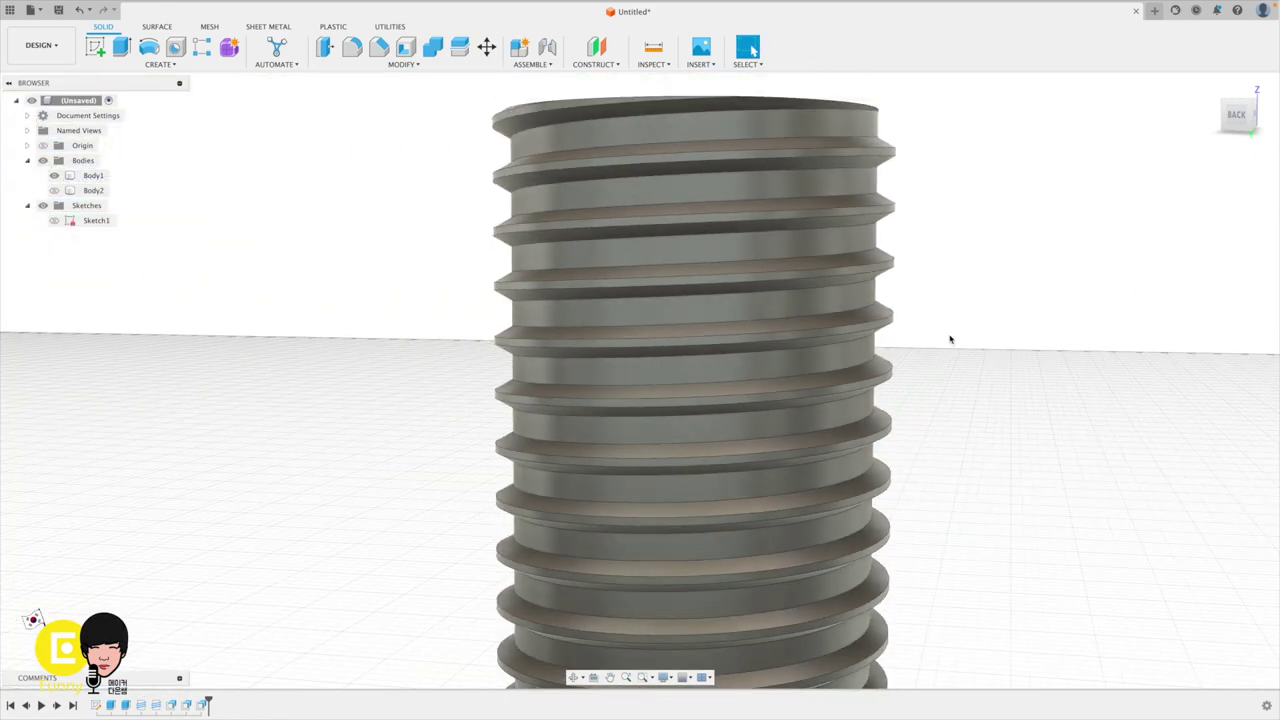
pyautogui.scroll(-2, 950, 339)
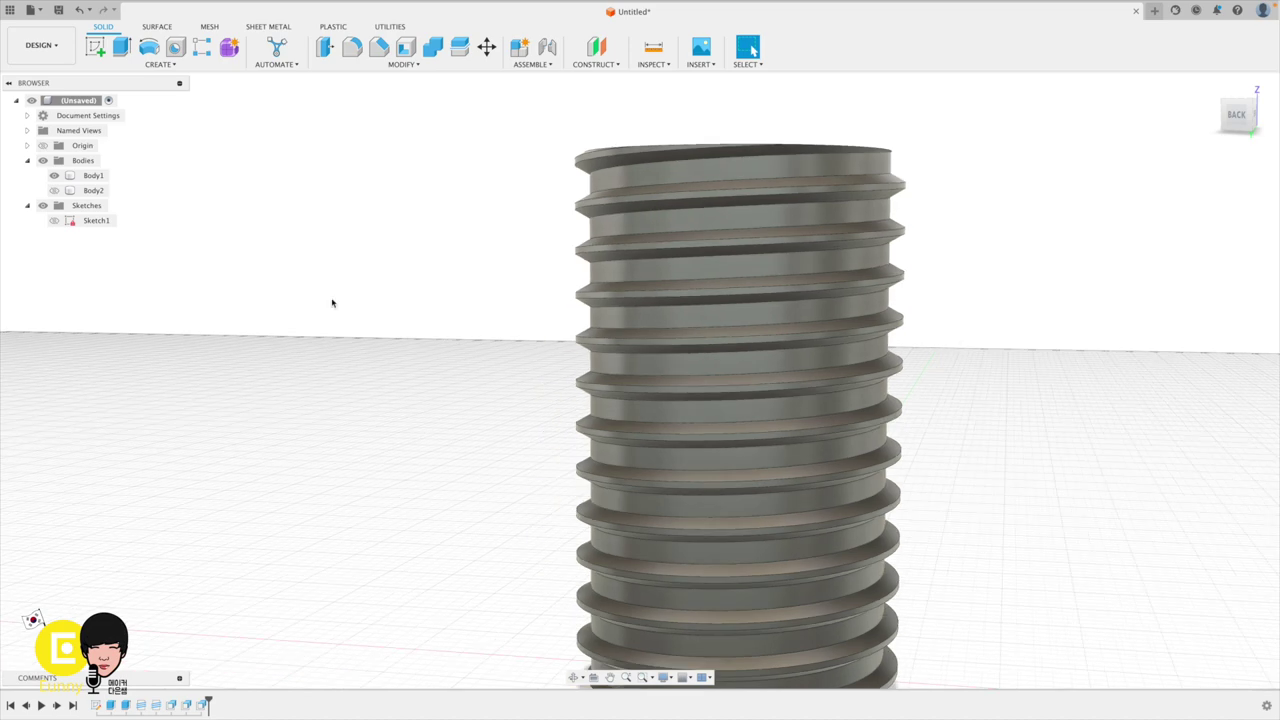
pyautogui.click(1236, 114)
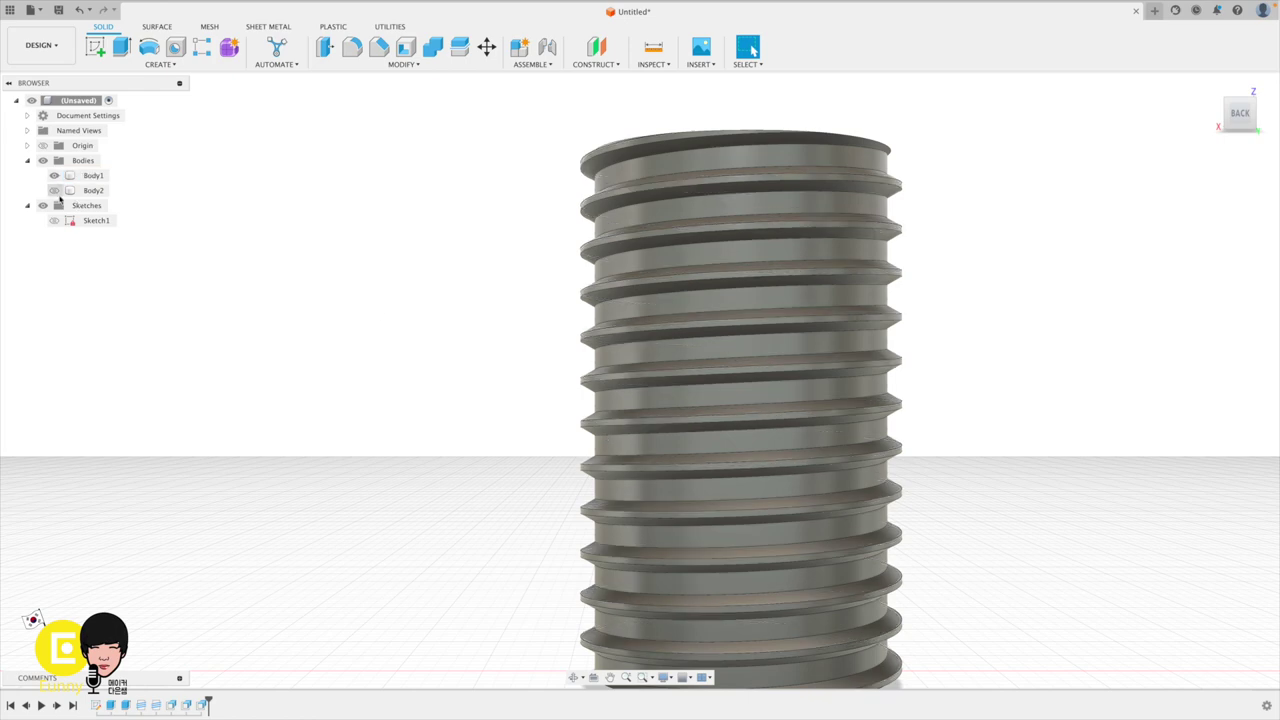
pyautogui.click(55, 190)
# Run a Section Analysis on the XZ plane to check thread clearance, then close it.
pyautogui.click(654, 52)
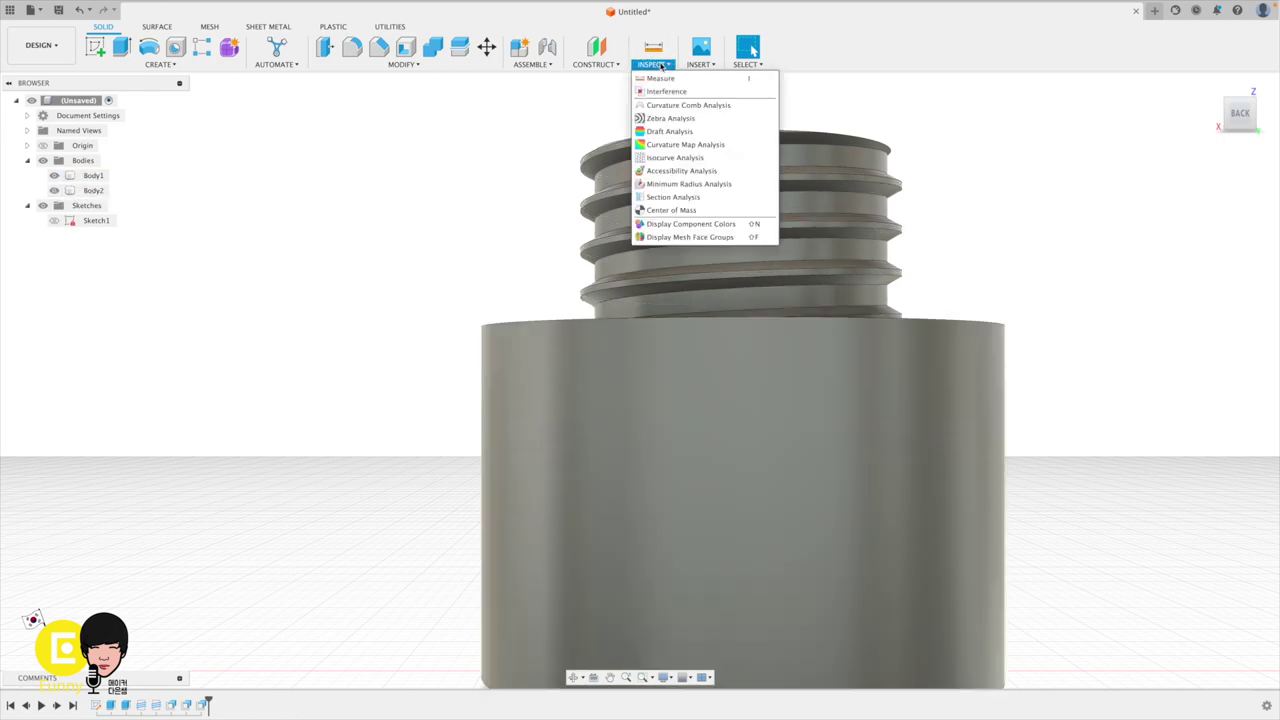
pyautogui.click(686, 197)
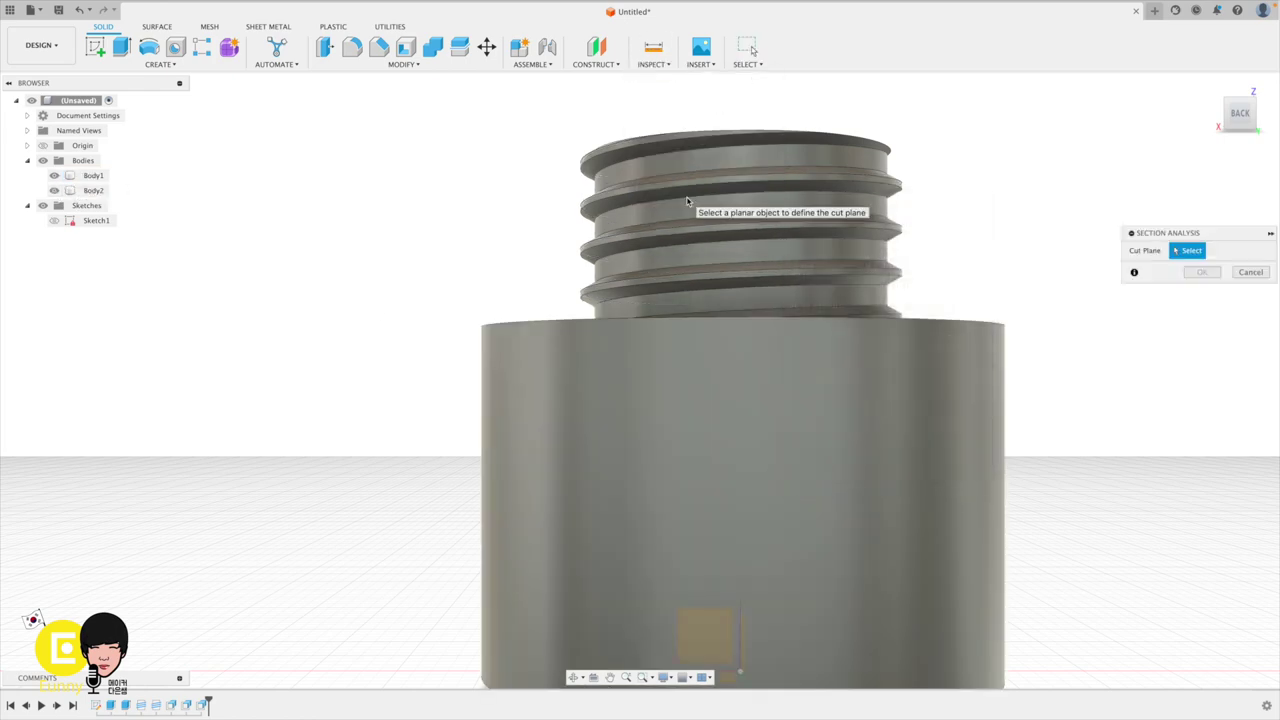
pyautogui.click(706, 636)
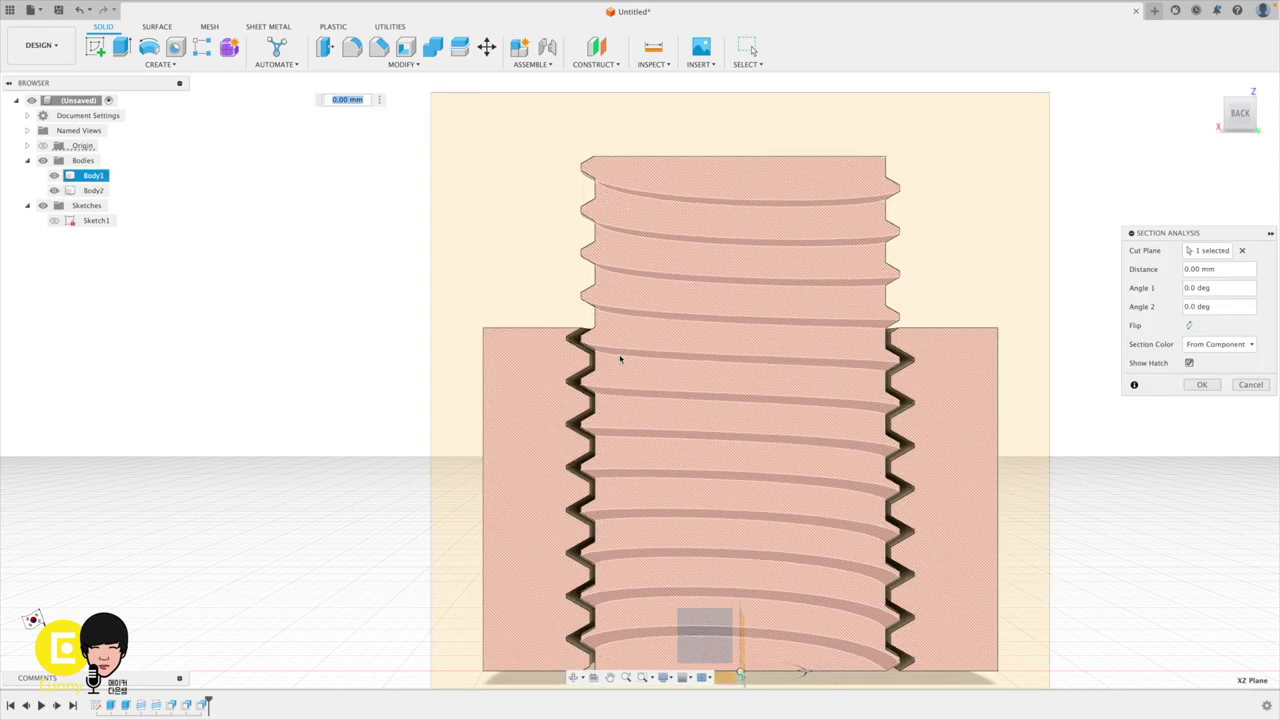
pyautogui.scroll(3, 577, 347)
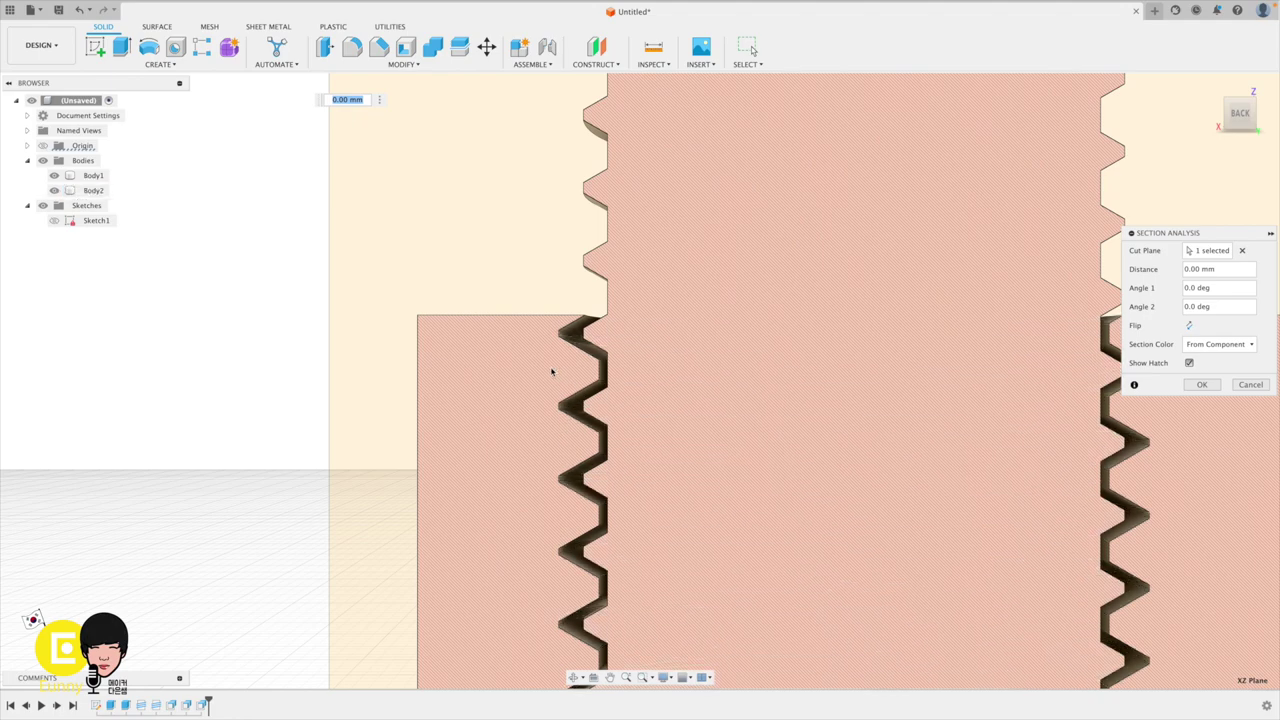
pyautogui.scroll(-3, 709, 400)
pyautogui.scroll(-3, 709, 408)
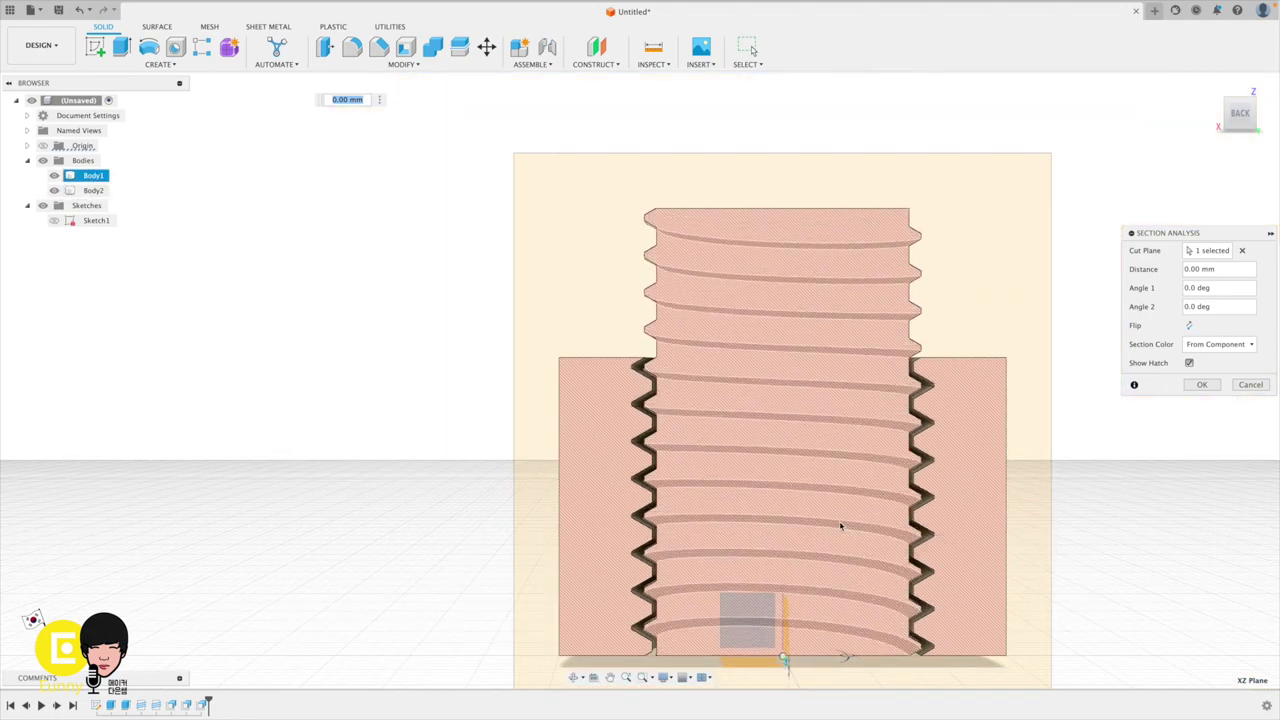
pyautogui.click(1252, 386)
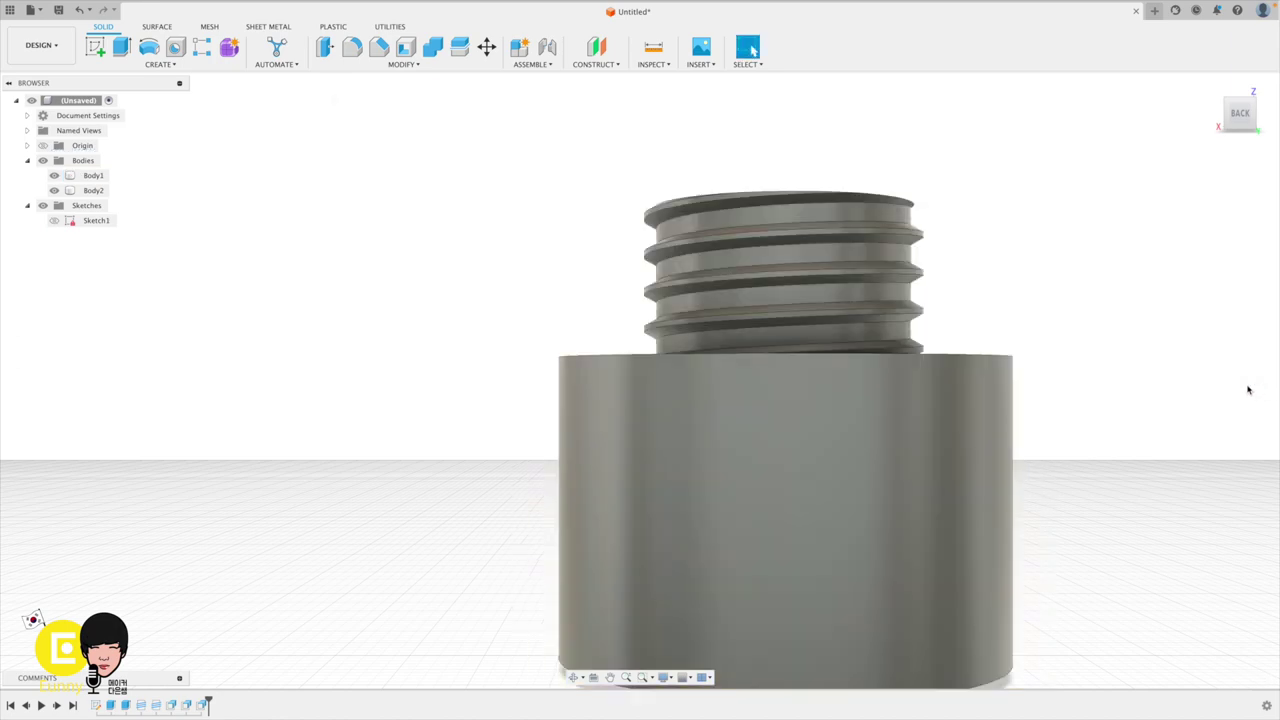
# Select the bolt body (Body1) in the browser and bring up its actions.
pyautogui.click(93, 190)
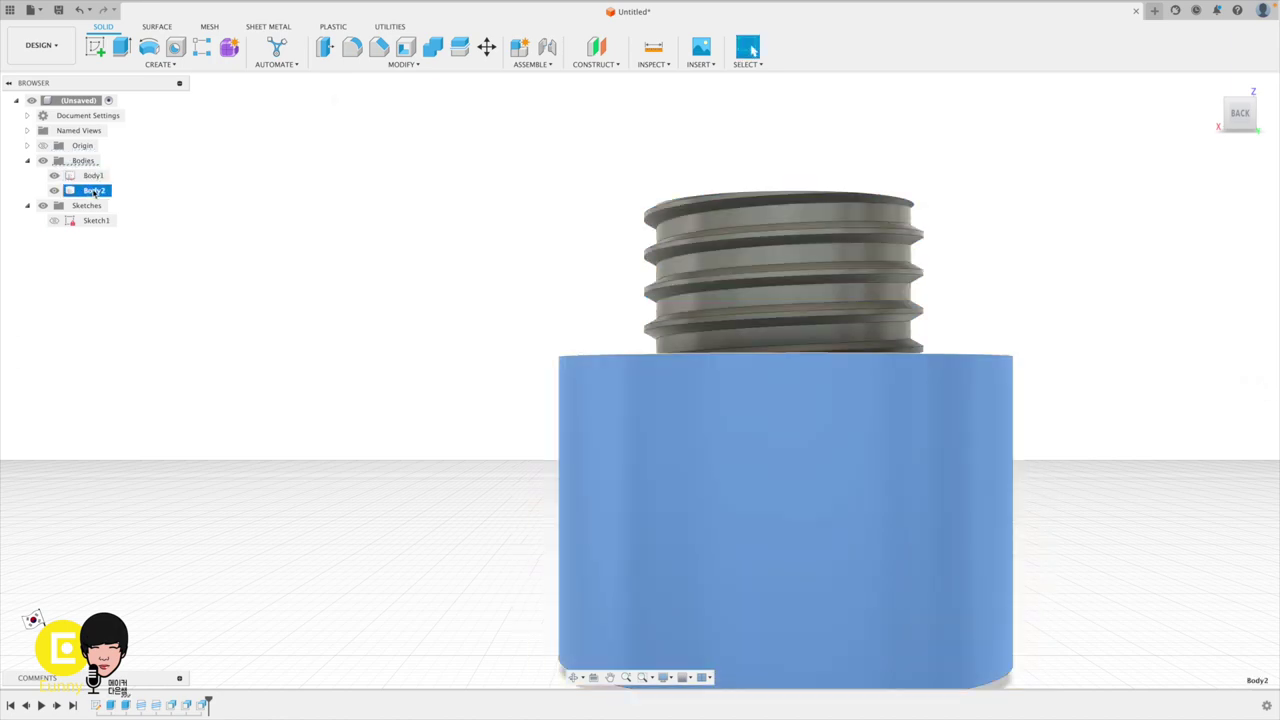
pyautogui.click(96, 177)
pyautogui.rightClick(100, 178)
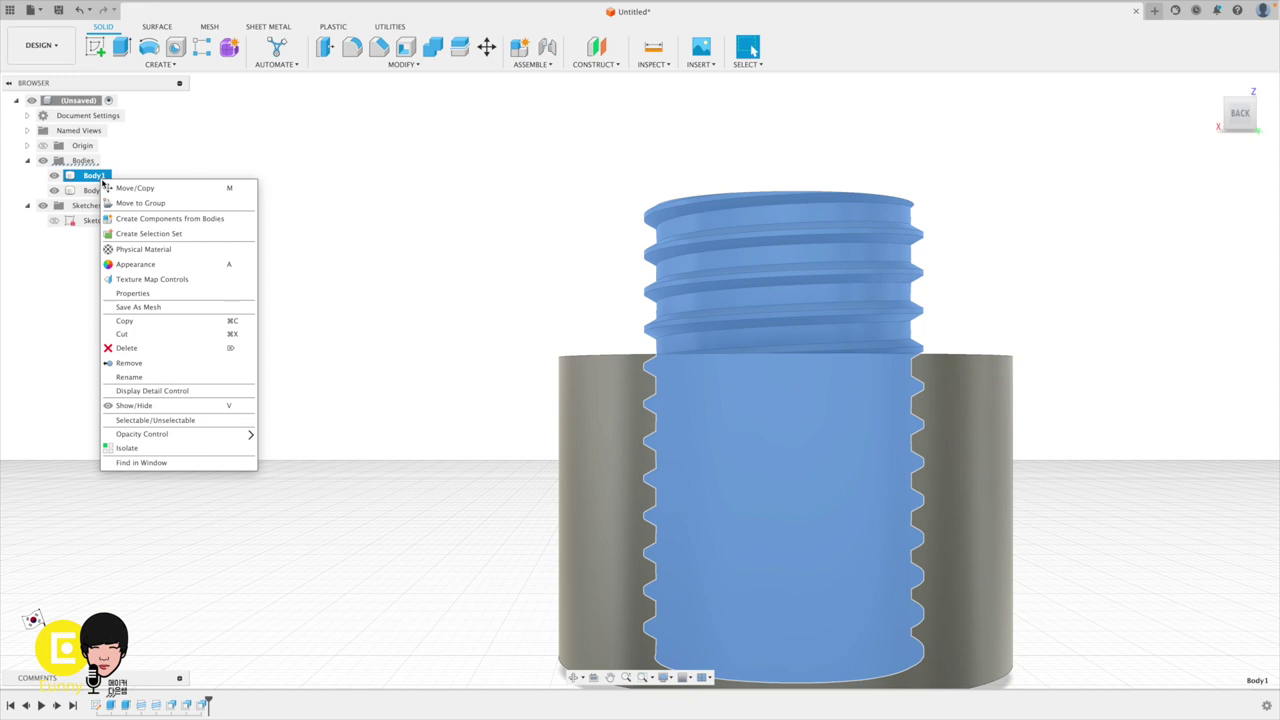
# Save the bolt body as a mesh for 3D printing.
pyautogui.click(181, 307)
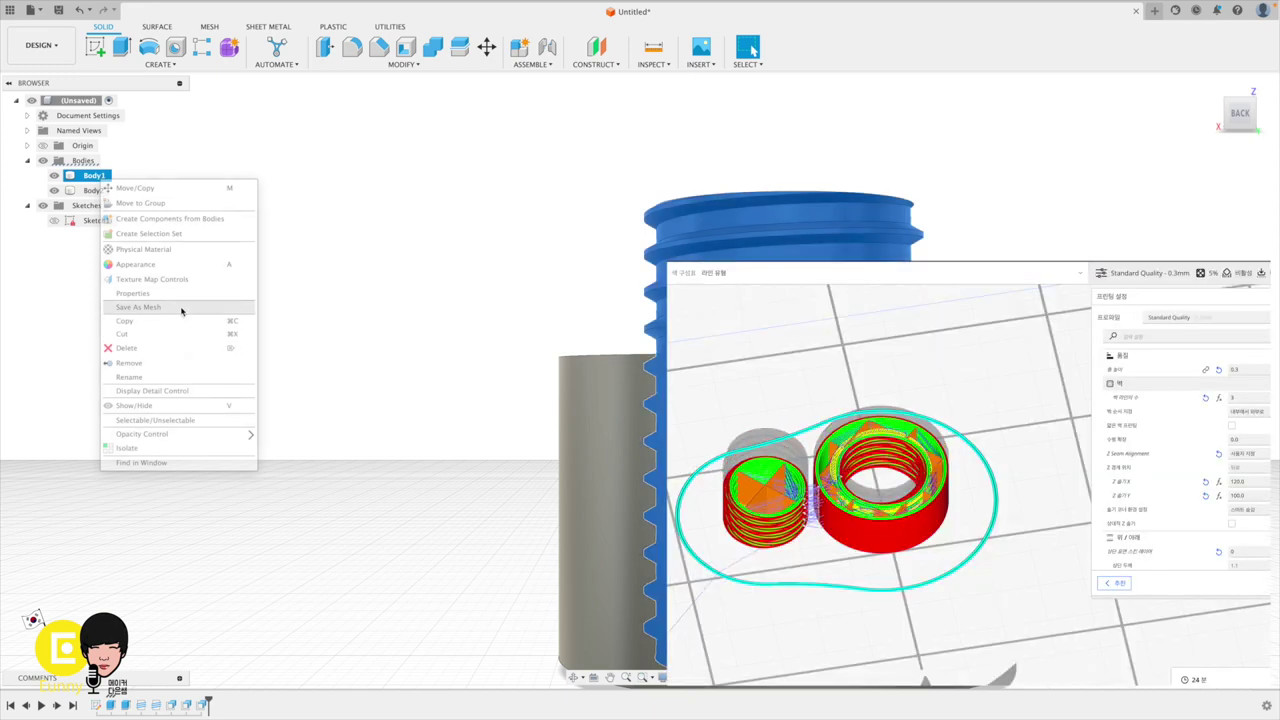